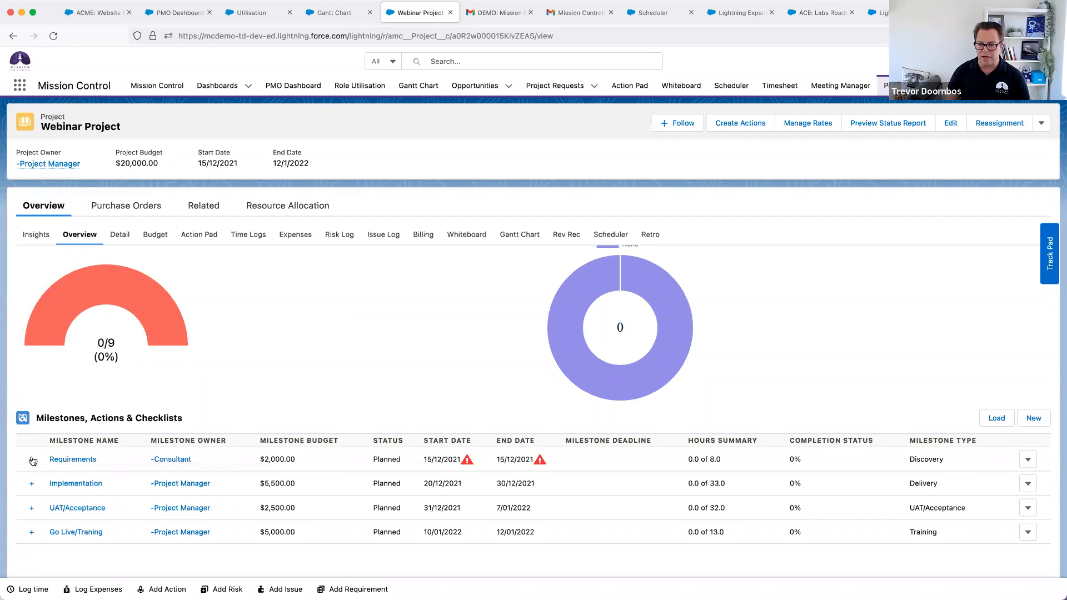
Step: Expand the Requirements milestone and its Requirements Meeting action, and open that action's Resource Assignment Wizard
{"action": "left_click", "coordinate": [31, 460]}
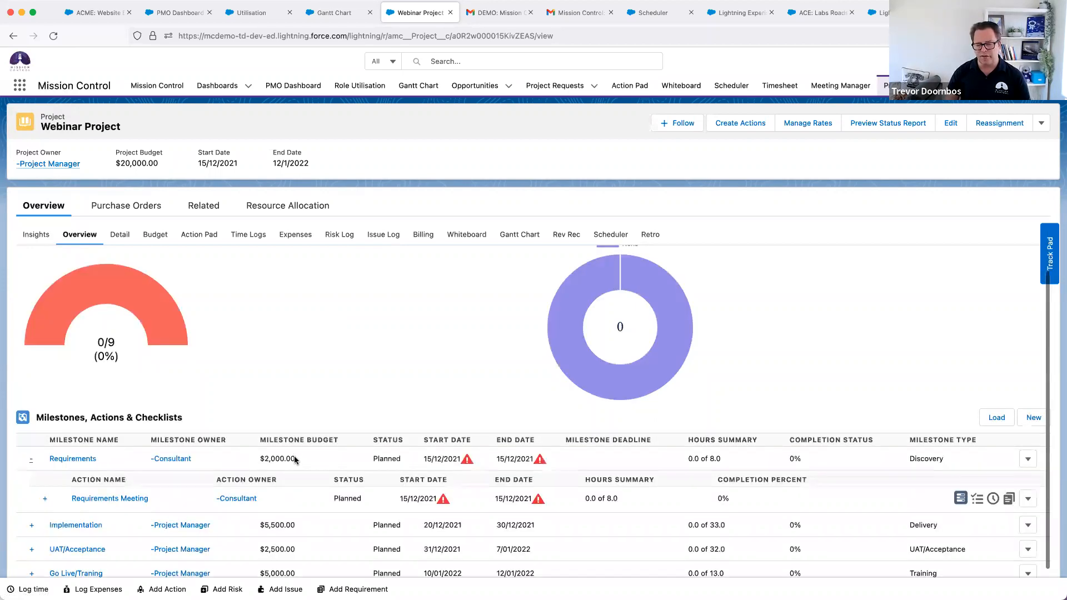
{"action": "scroll", "coordinate": [294, 459], "scroll_direction": "down", "scroll_amount": 2}
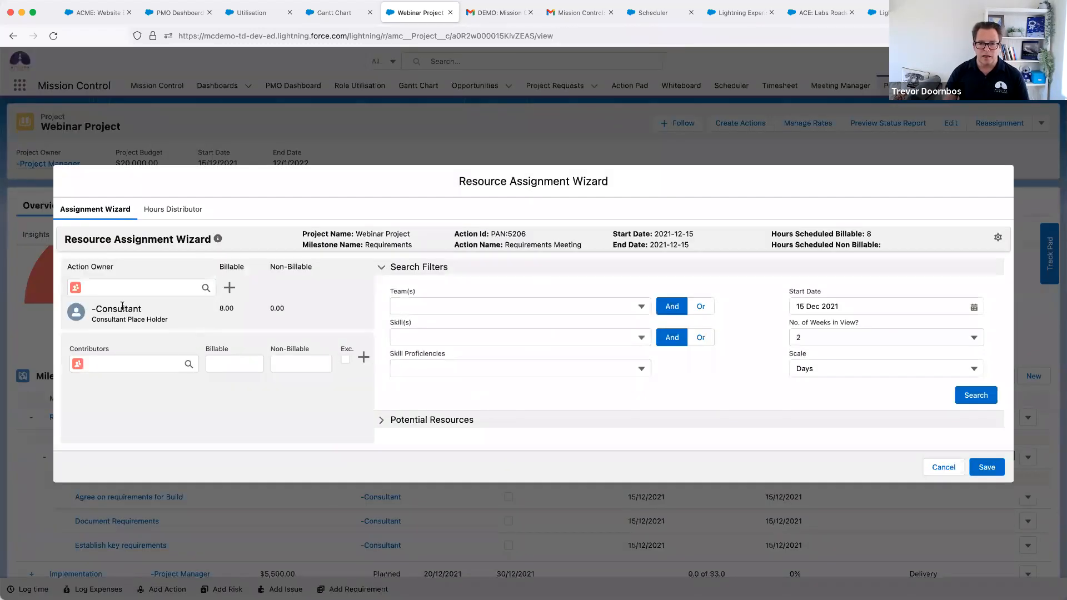
Step: Search for potential resources in the Consultants team who have the Configuration skill
{"action": "left_click", "coordinate": [426, 306]}
{"action": "left_click", "coordinate": [428, 371]}
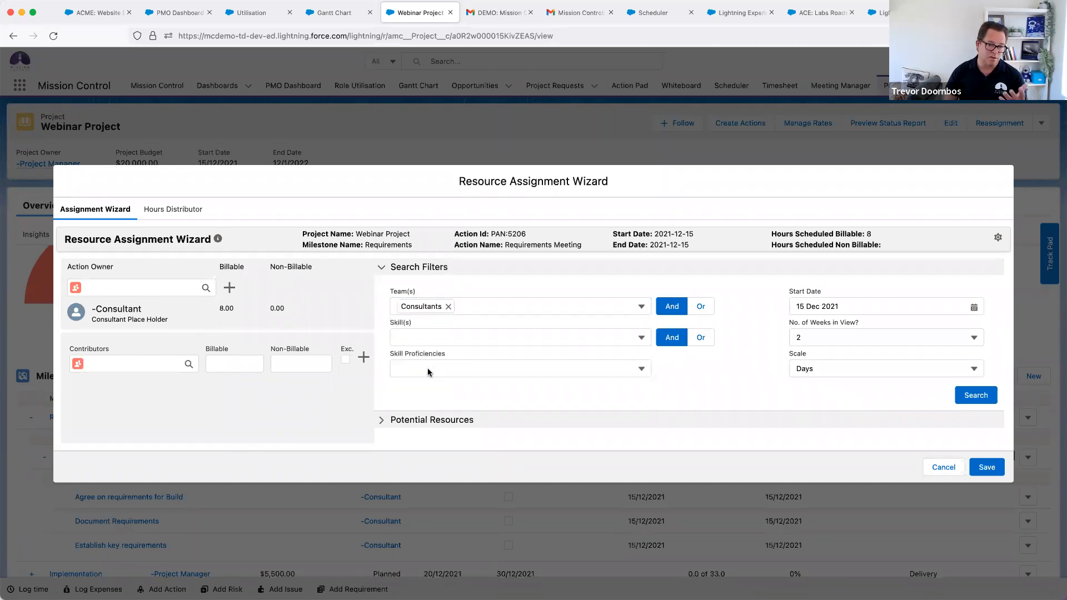
{"action": "left_click", "coordinate": [429, 337]}
{"action": "left_click", "coordinate": [429, 389]}
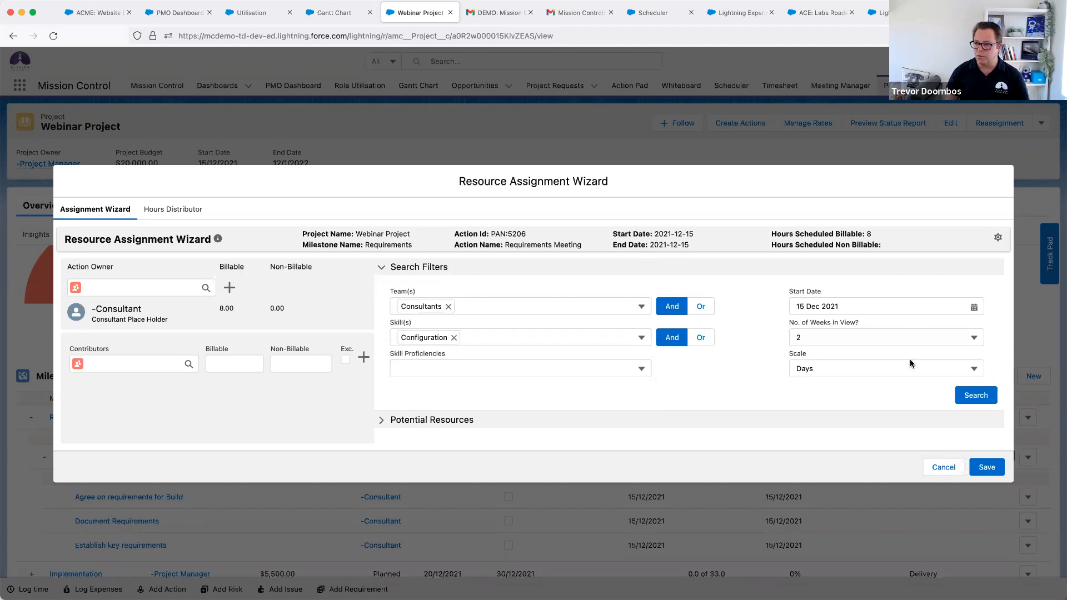
{"action": "left_click", "coordinate": [971, 398]}
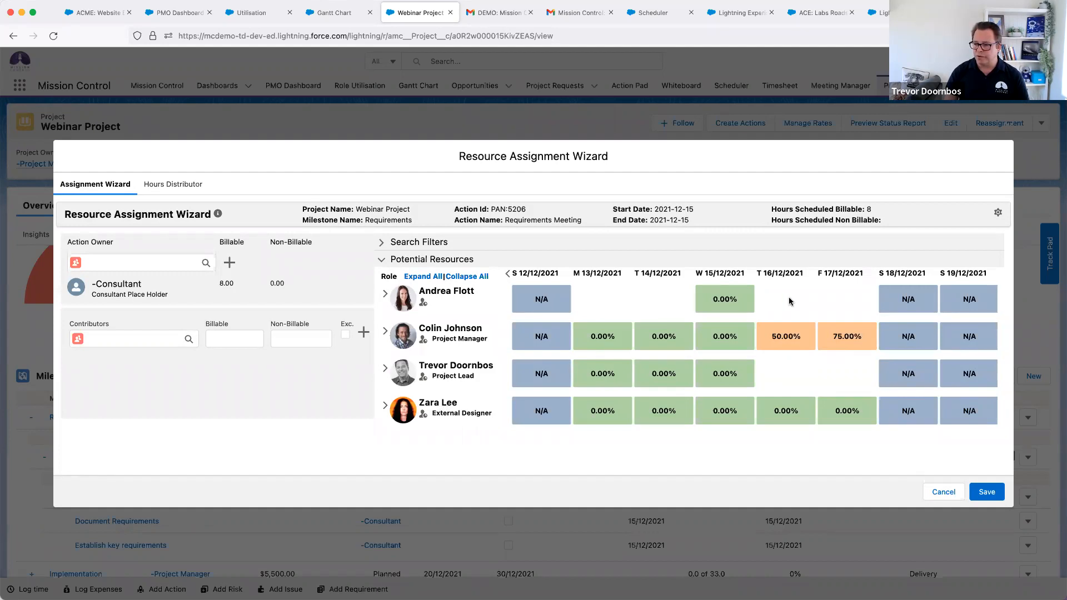
Step: Review the potential resources' daily availability and assign the first listed person as action owner in place of the Consultant placeholder
{"action": "scroll", "coordinate": [789, 300], "scroll_direction": "right", "scroll_amount": 3}
{"action": "scroll", "coordinate": [783, 302], "scroll_direction": "right", "scroll_amount": 3}
{"action": "scroll", "coordinate": [761, 305], "scroll_direction": "left", "scroll_amount": 5}
{"action": "scroll", "coordinate": [730, 313], "scroll_direction": "left", "scroll_amount": 2}
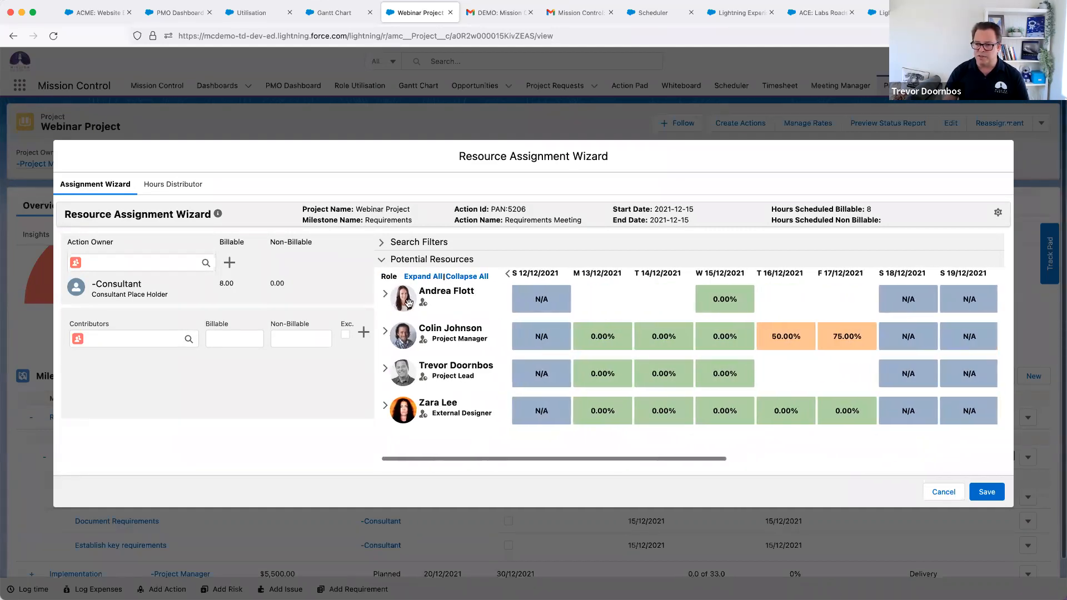
{"action": "left_click_drag", "start_coordinate": [99, 279], "coordinate": [99, 279]}
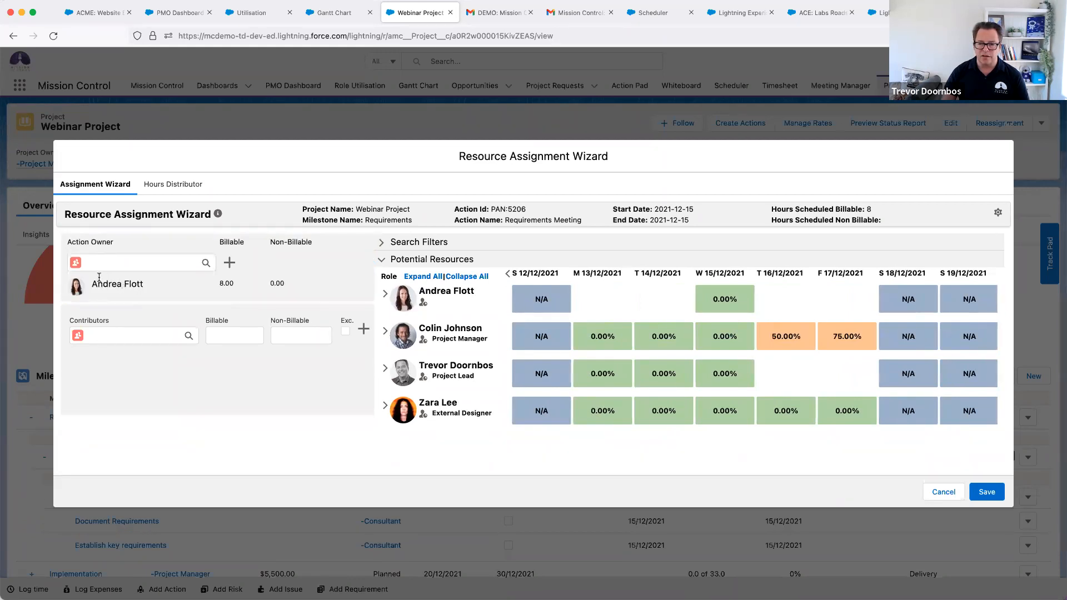
Step: Add the Project Lead as a contributor with 2 non-billable hours and save the resource assignment
{"action": "left_click_drag", "start_coordinate": [396, 379], "coordinate": [128, 389]}
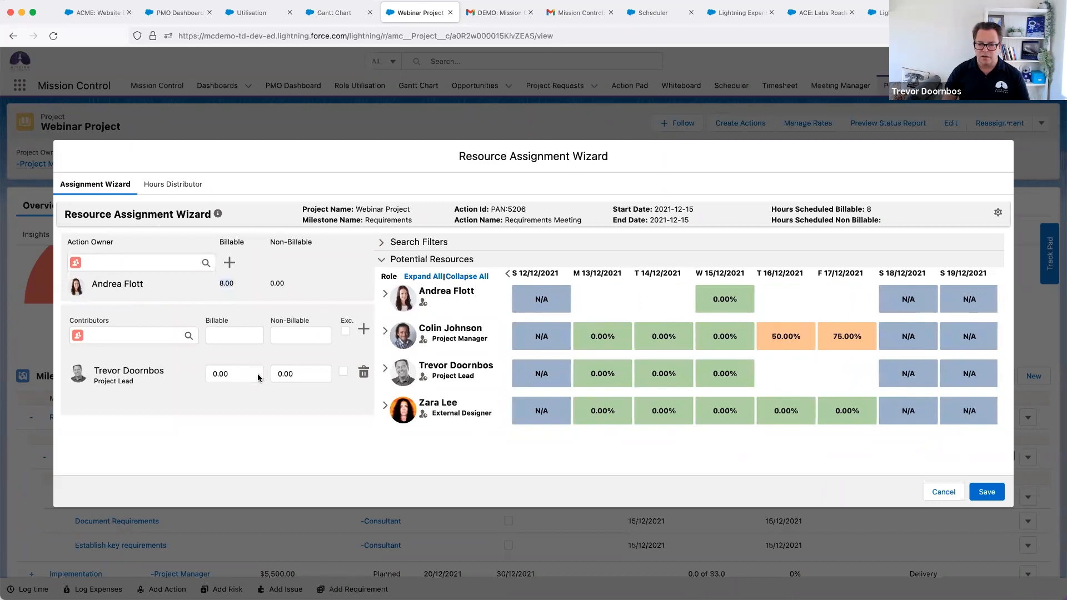
{"action": "left_click", "coordinate": [297, 373]}
{"action": "type", "text": "2"}
{"action": "left_click", "coordinate": [315, 410]}
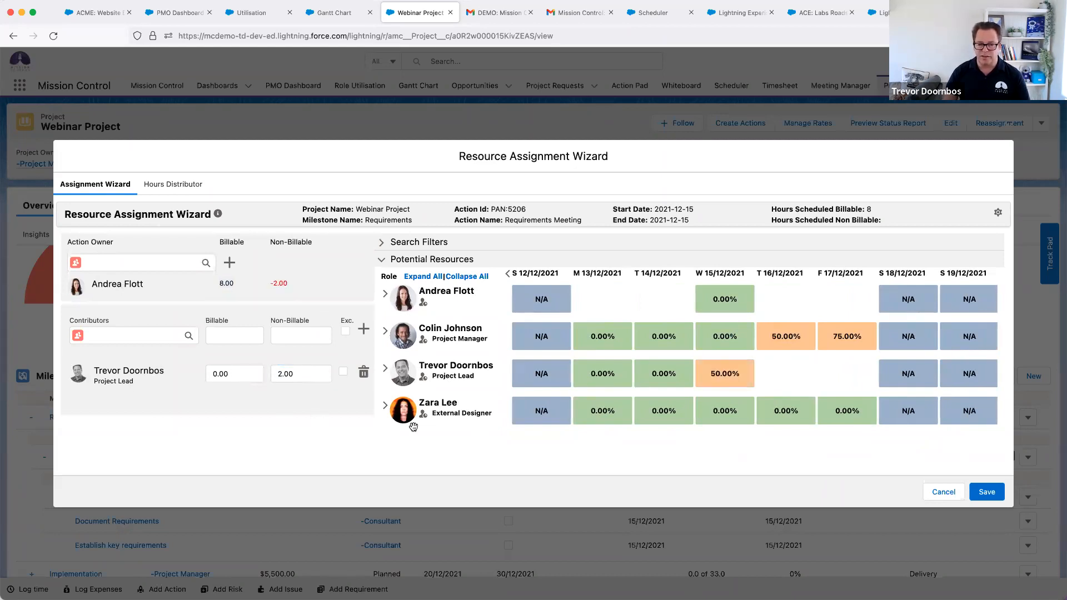
{"action": "left_click", "coordinate": [986, 493]}
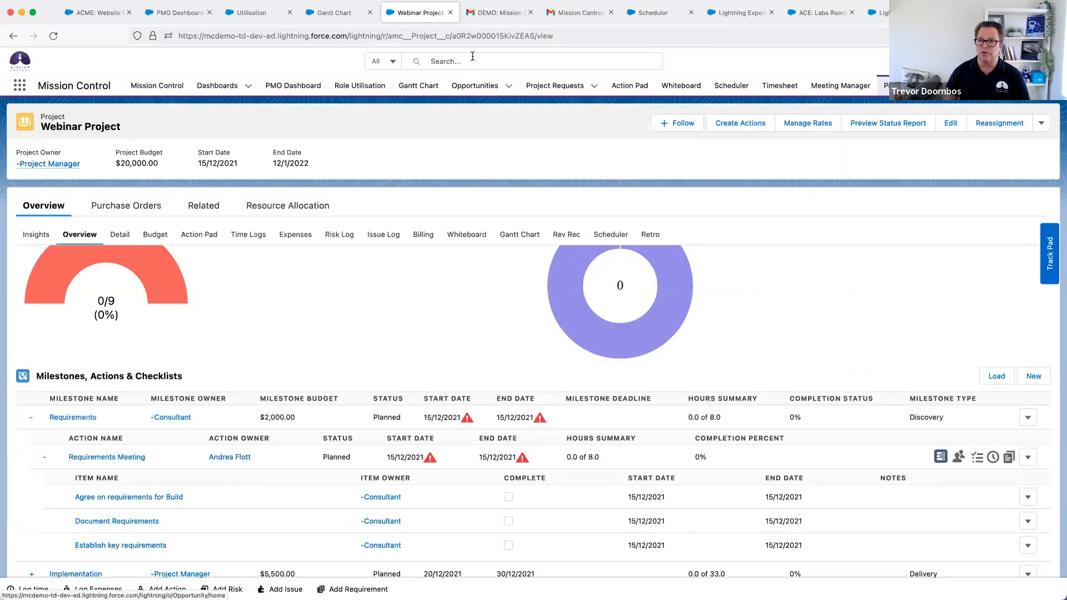
Step: Switch to Gmail to view the New Action and Dependent Action notification emails, and close the latter
{"action": "left_click", "coordinate": [500, 13]}
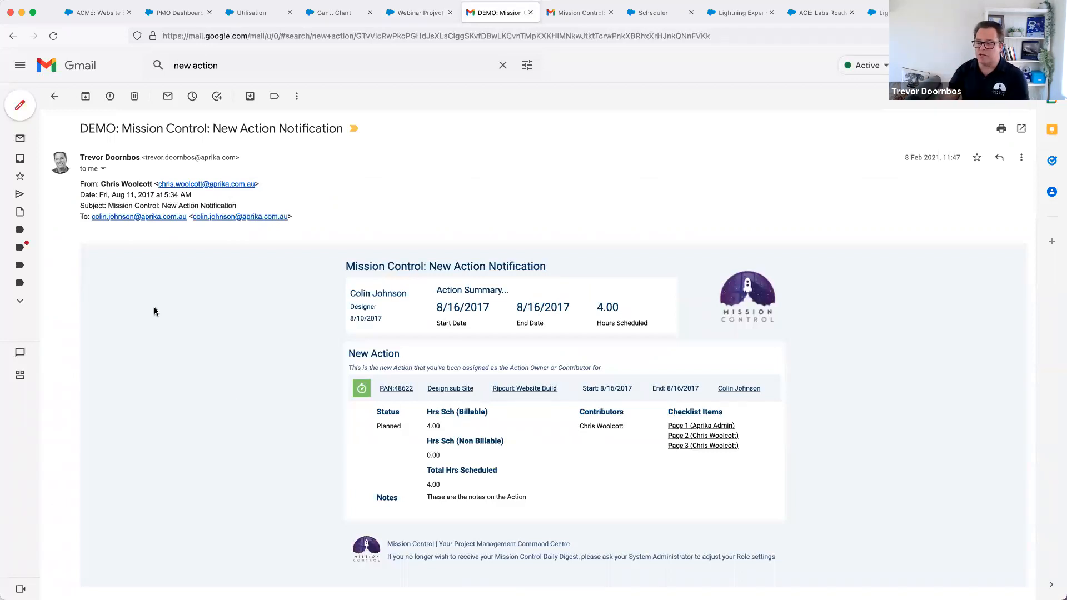
{"action": "left_click", "coordinate": [584, 13]}
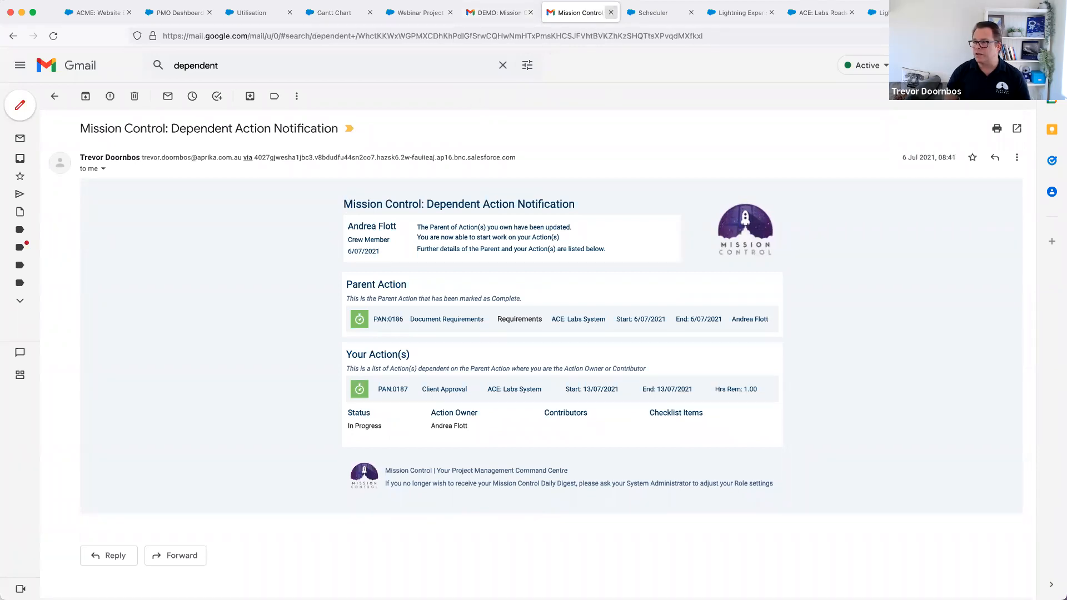
{"action": "left_click", "coordinate": [610, 12]}
Step: Open the bookmarked Daily Digest email in a new browser tab and examine its timesheet summary and action sections
{"action": "key", "text": "super+t"}
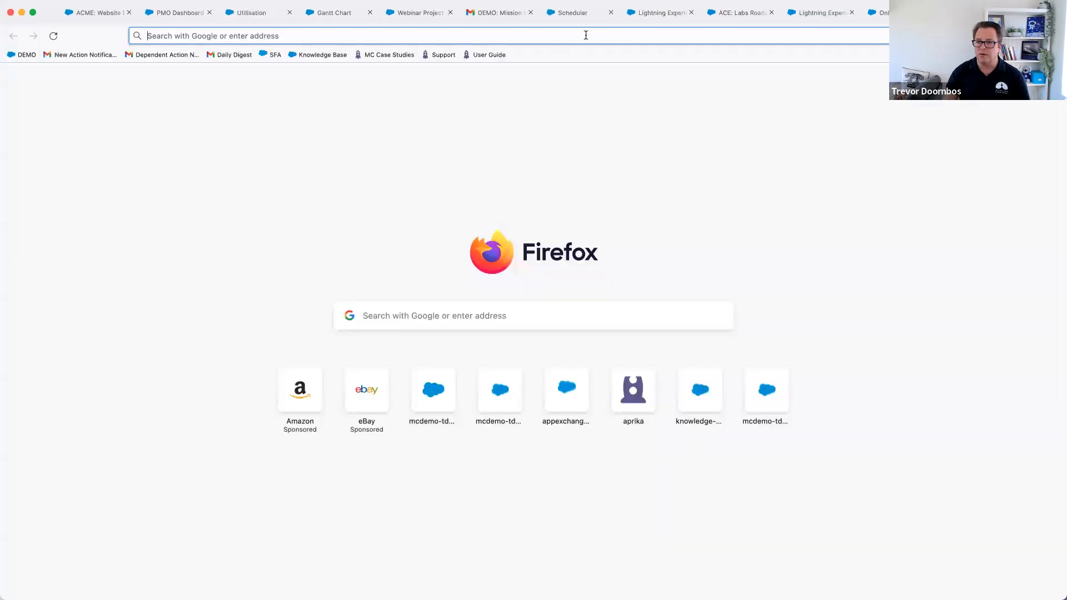
{"action": "left_click", "coordinate": [229, 55]}
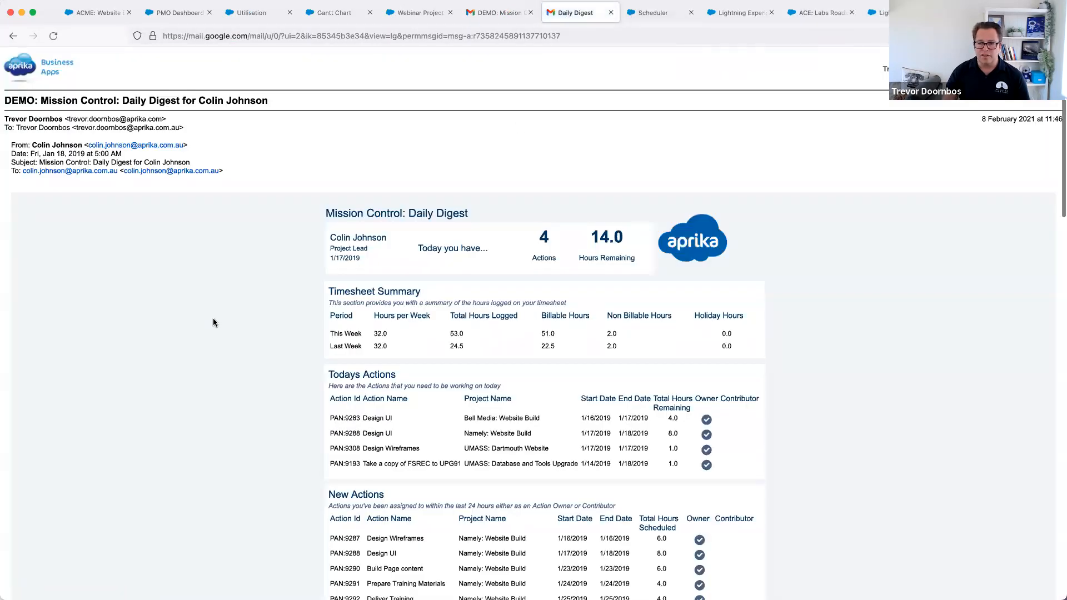
{"action": "scroll", "coordinate": [214, 322], "scroll_direction": "down", "scroll_amount": 1}
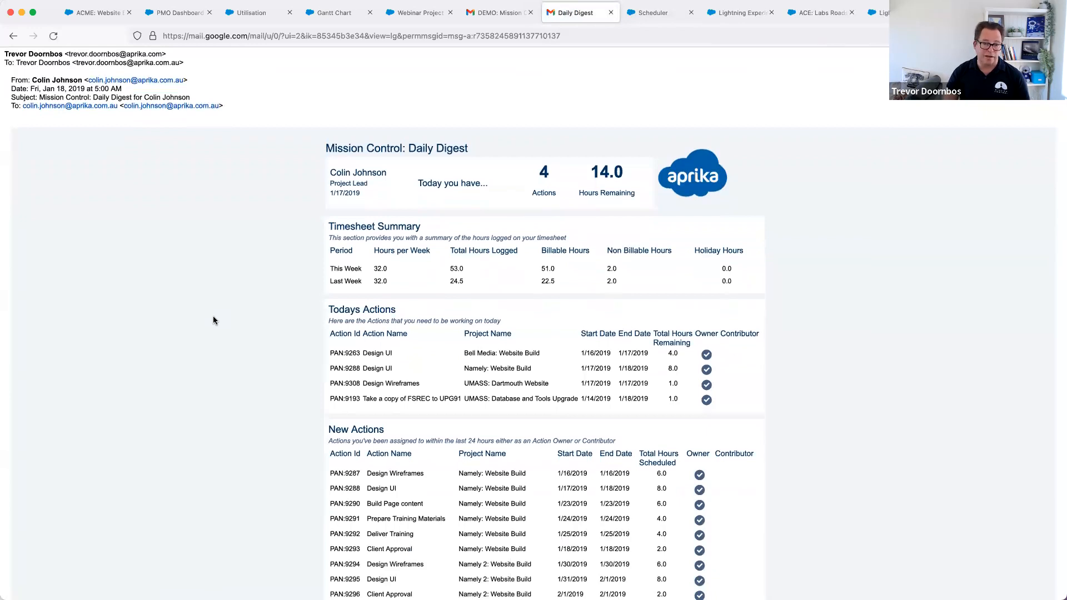
{"action": "scroll", "coordinate": [213, 320], "scroll_direction": "down", "scroll_amount": 2}
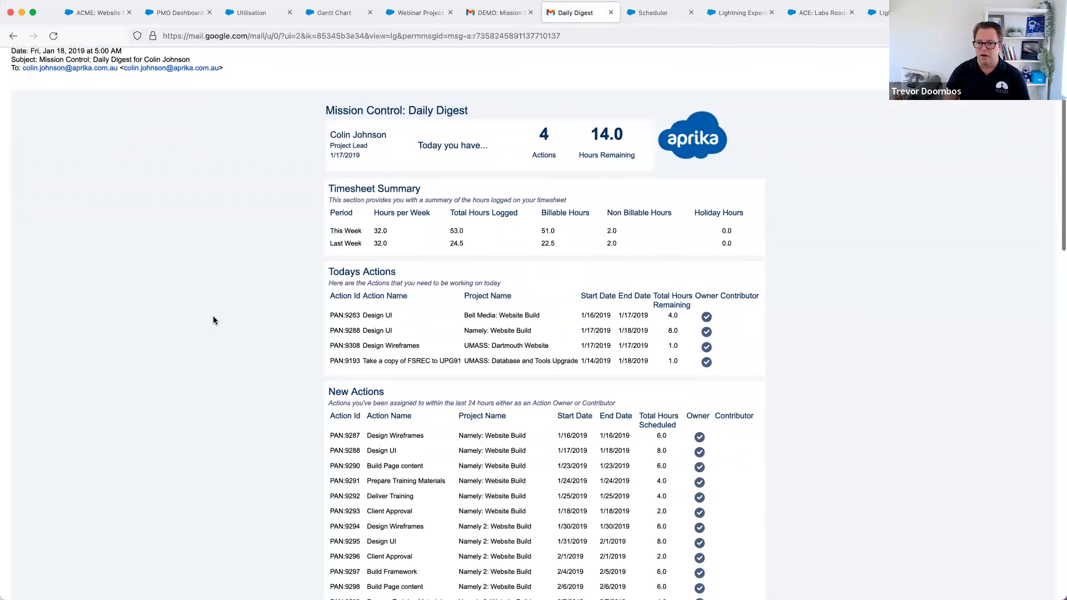
{"action": "scroll", "coordinate": [213, 317], "scroll_direction": "down", "scroll_amount": 2}
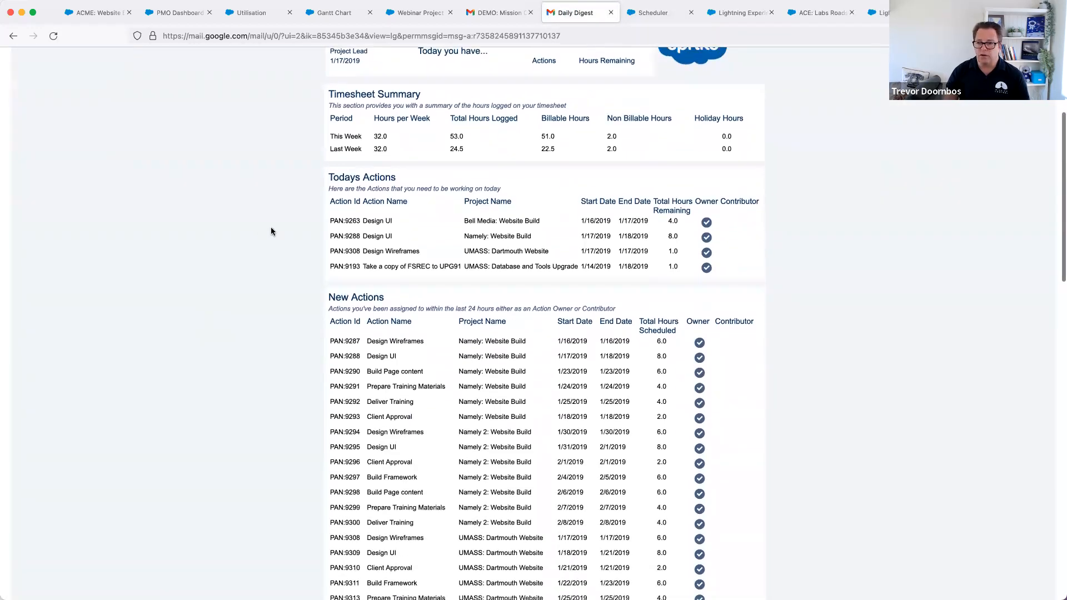
{"action": "scroll", "coordinate": [279, 256], "scroll_direction": "down", "scroll_amount": 8}
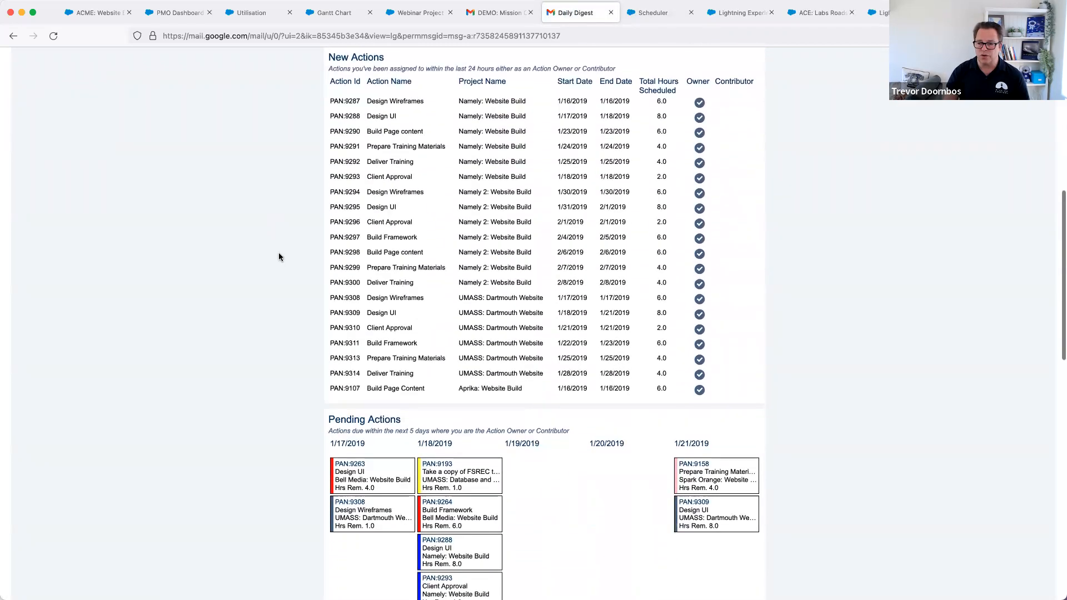
{"action": "scroll", "coordinate": [279, 256], "scroll_direction": "down", "scroll_amount": 9}
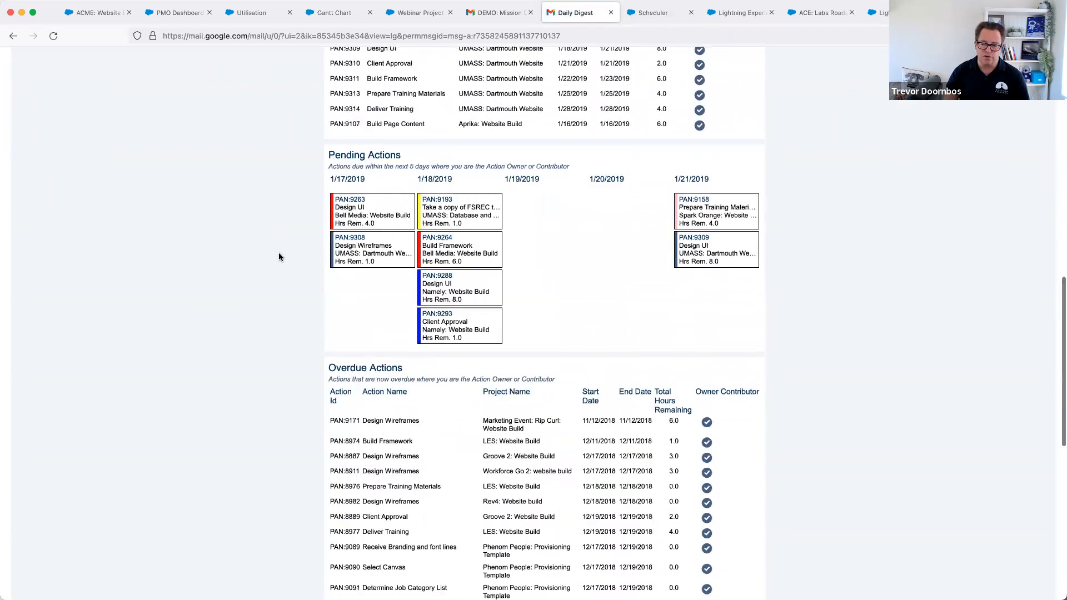
{"action": "scroll", "coordinate": [279, 257], "scroll_direction": "down", "scroll_amount": 12}
{"action": "scroll", "coordinate": [541, 66], "scroll_direction": "up", "scroll_amount": 20}
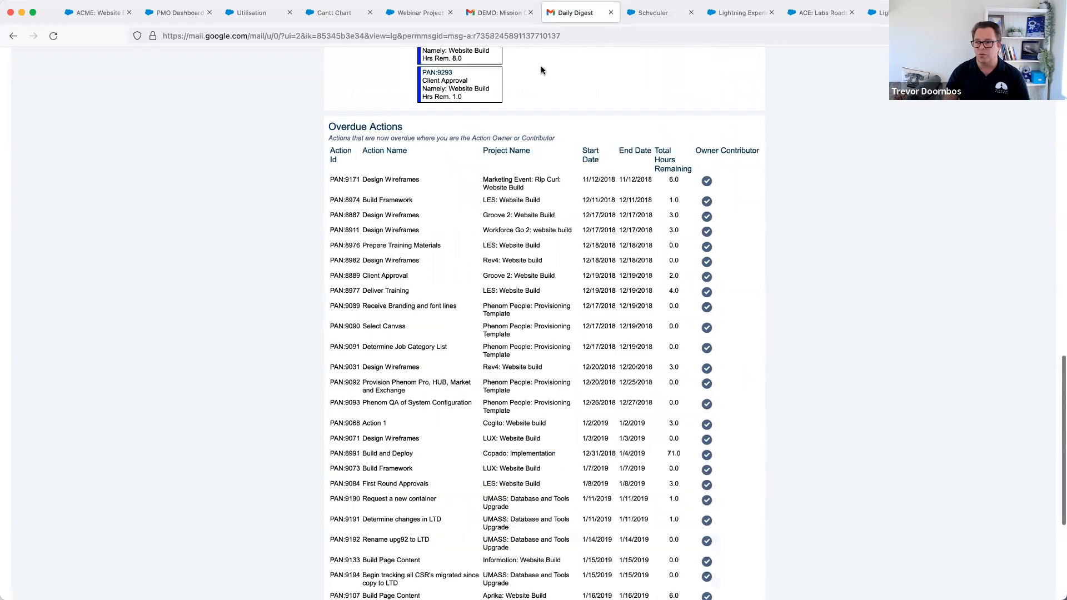
Step: Return to the Webinar Project in Mission Control and open the Action Pad and Whiteboard in new browser tabs
{"action": "left_click", "coordinate": [421, 12]}
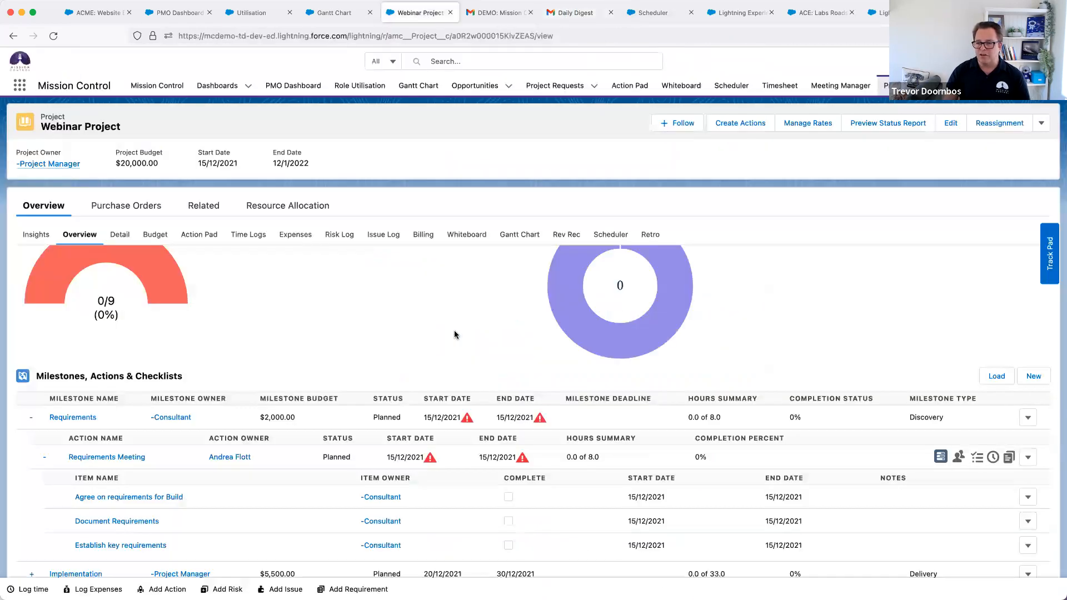
{"action": "right_click", "coordinate": [621, 83]}
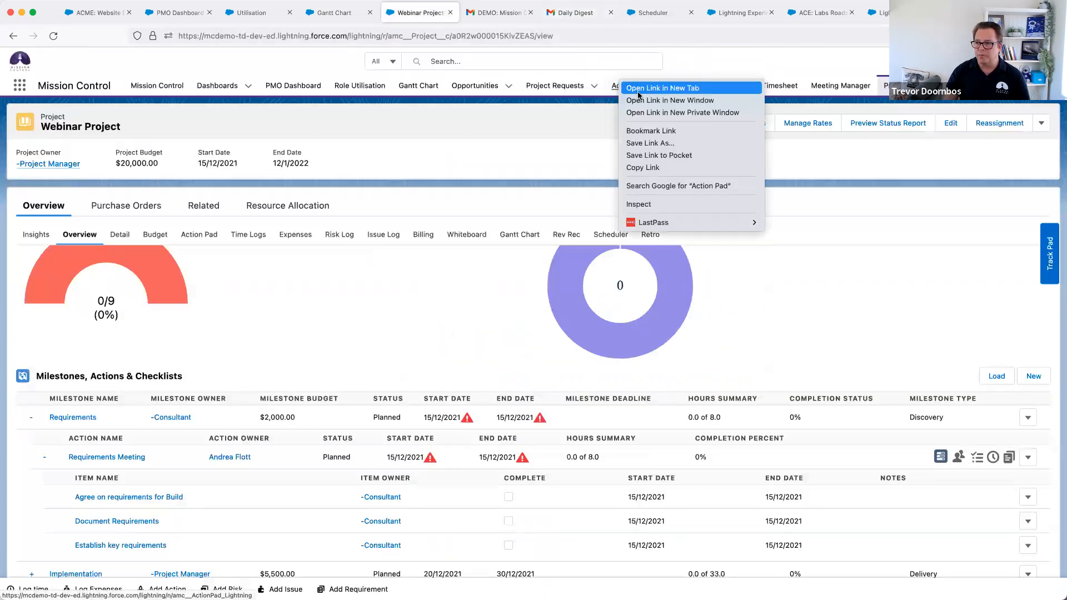
{"action": "right_click", "coordinate": [681, 85]}
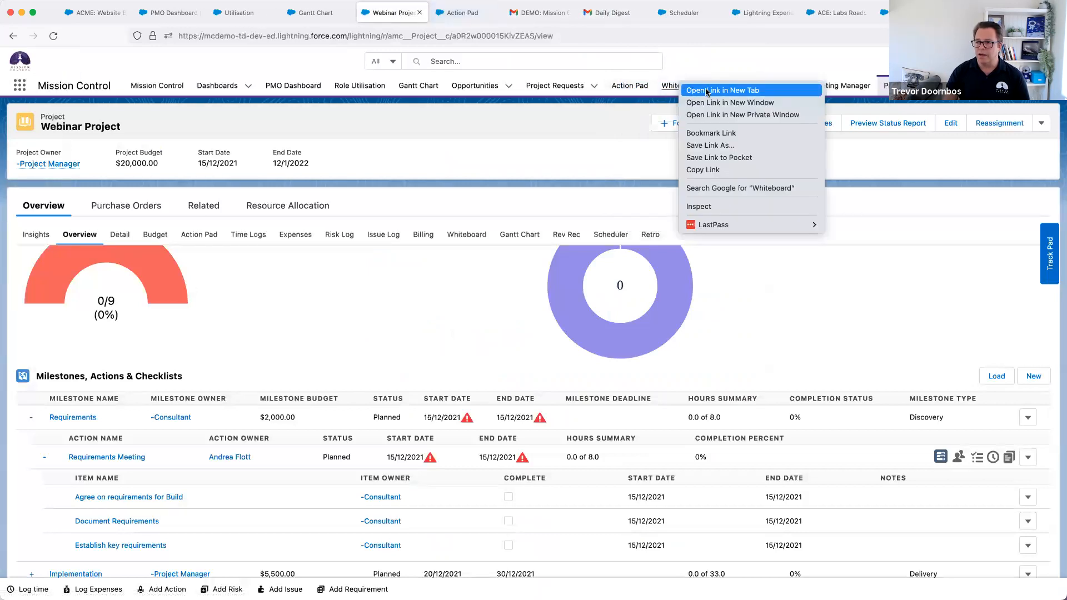
{"action": "left_click", "coordinate": [704, 91]}
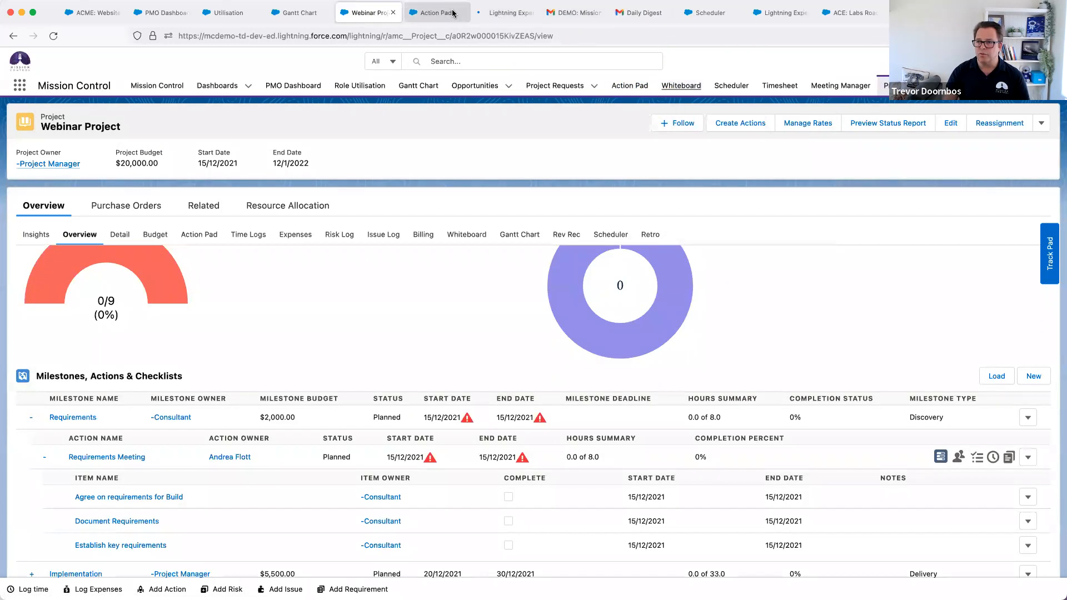
{"action": "left_click", "coordinate": [431, 15]}
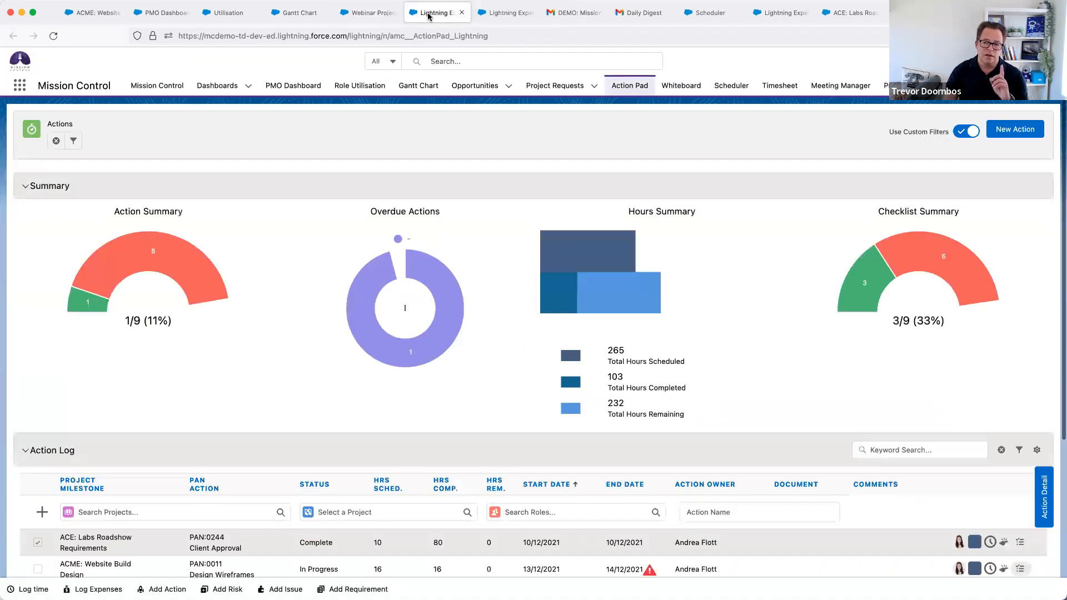
{"action": "left_click", "coordinate": [376, 17]}
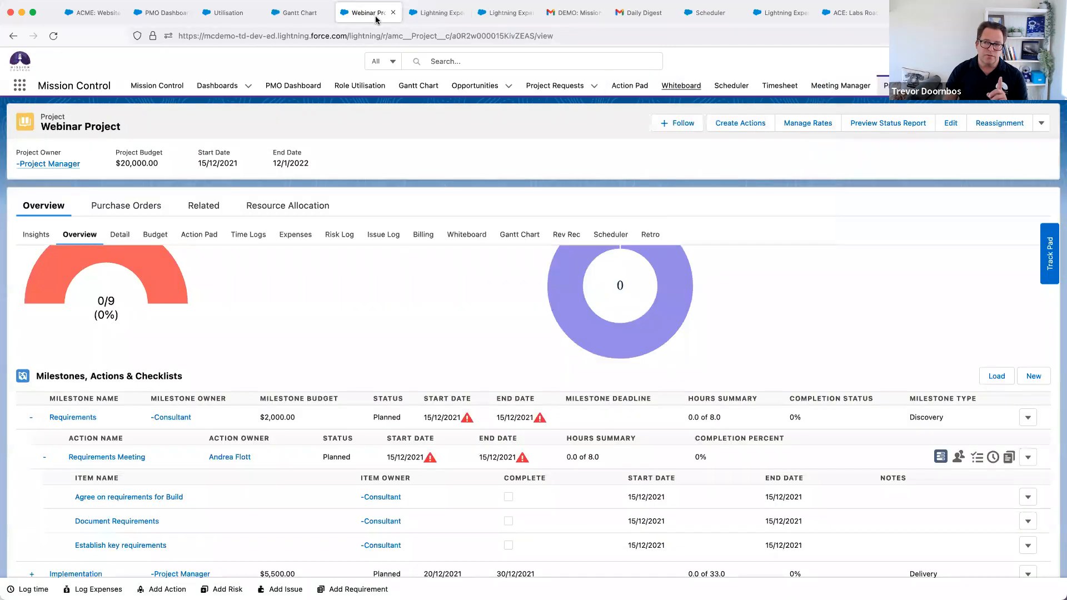
{"action": "scroll", "coordinate": [431, 345], "scroll_direction": "up", "scroll_amount": 2}
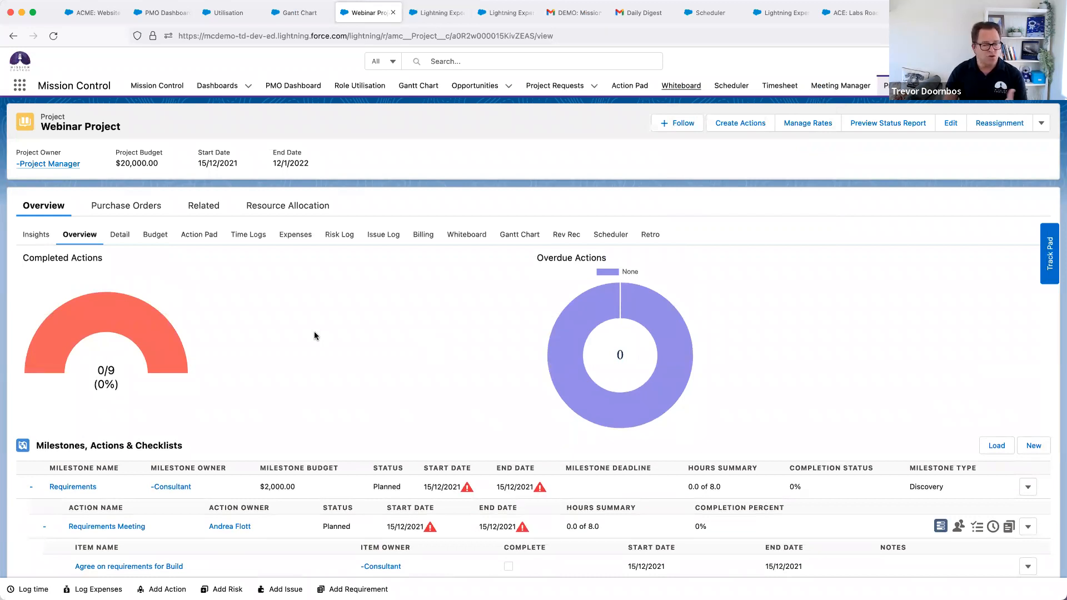
Step: Examine the Action Pad's summary charts, the overdue action's details and the Webinar Project entry in the Action Log
{"action": "left_click", "coordinate": [437, 12]}
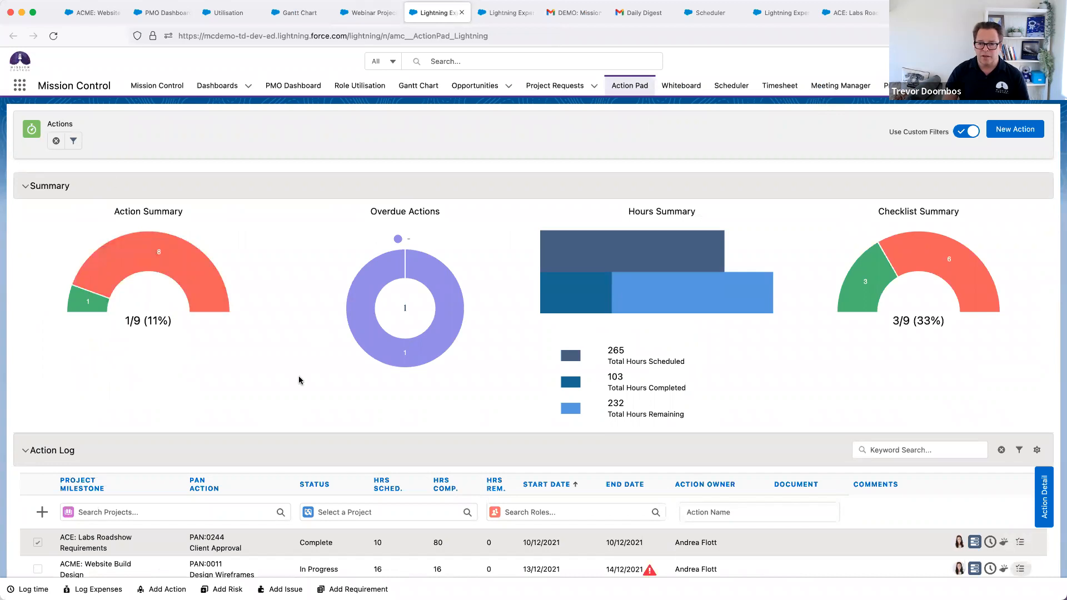
{"action": "scroll", "coordinate": [291, 351], "scroll_direction": "down", "scroll_amount": 2}
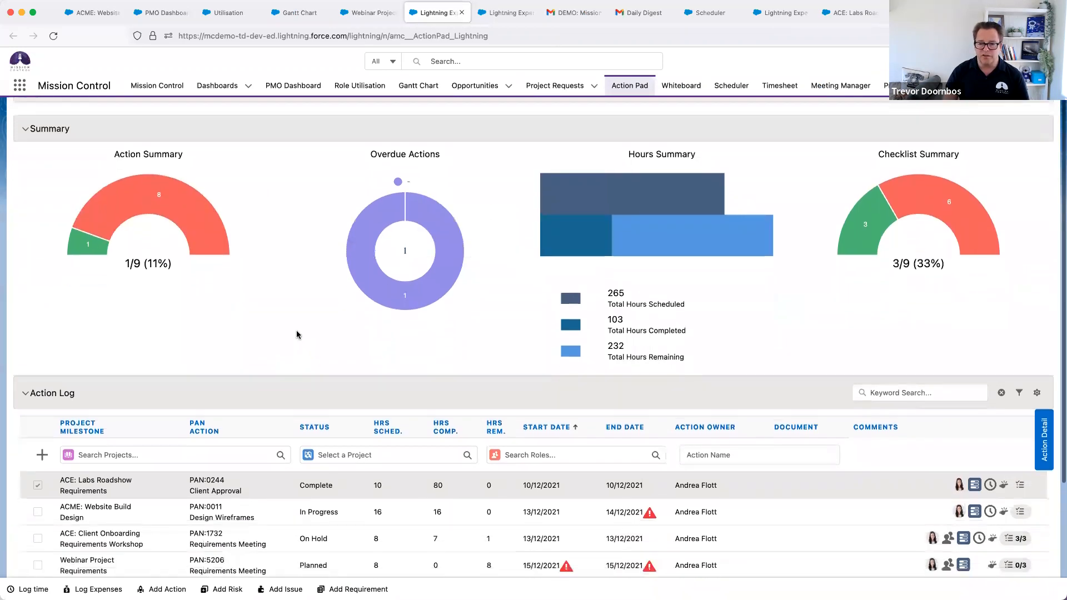
{"action": "scroll", "coordinate": [297, 334], "scroll_direction": "down", "scroll_amount": 5}
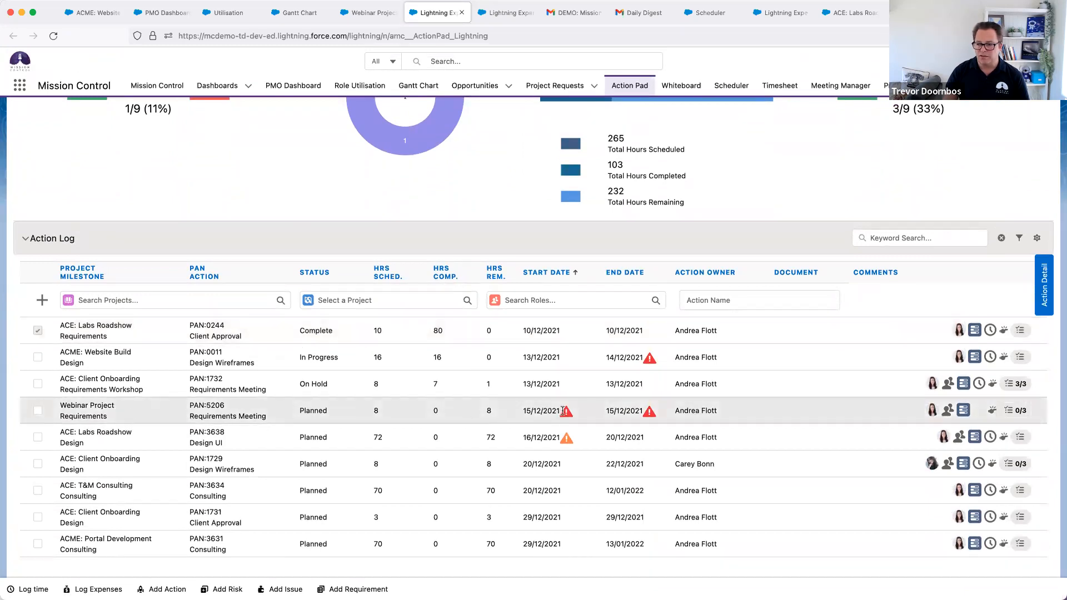
{"action": "scroll", "coordinate": [566, 415], "scroll_direction": "up", "scroll_amount": 3}
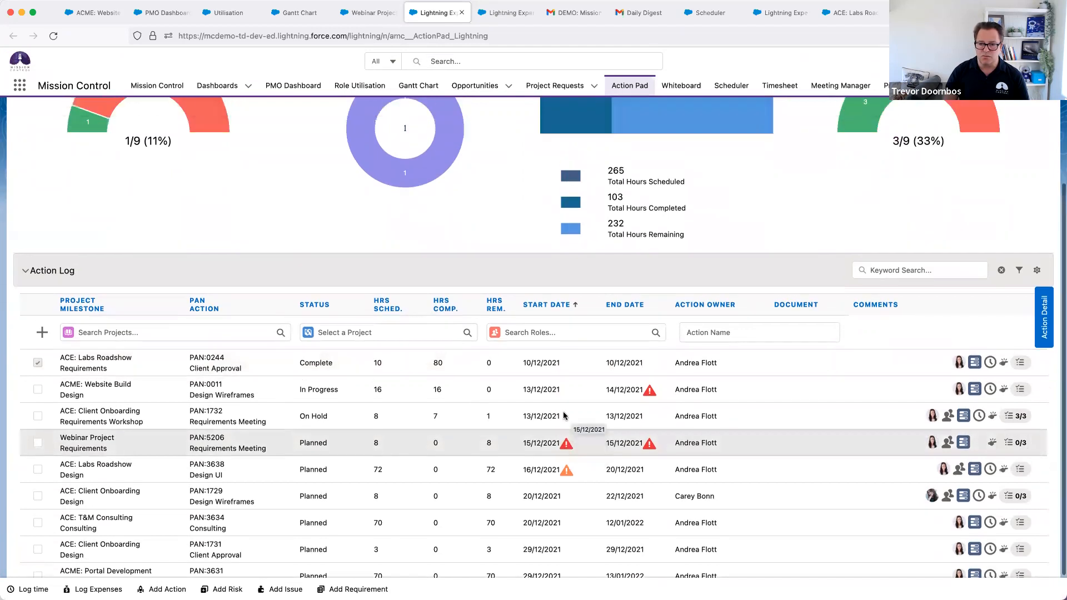
{"action": "scroll", "coordinate": [306, 373], "scroll_direction": "up", "scroll_amount": 2}
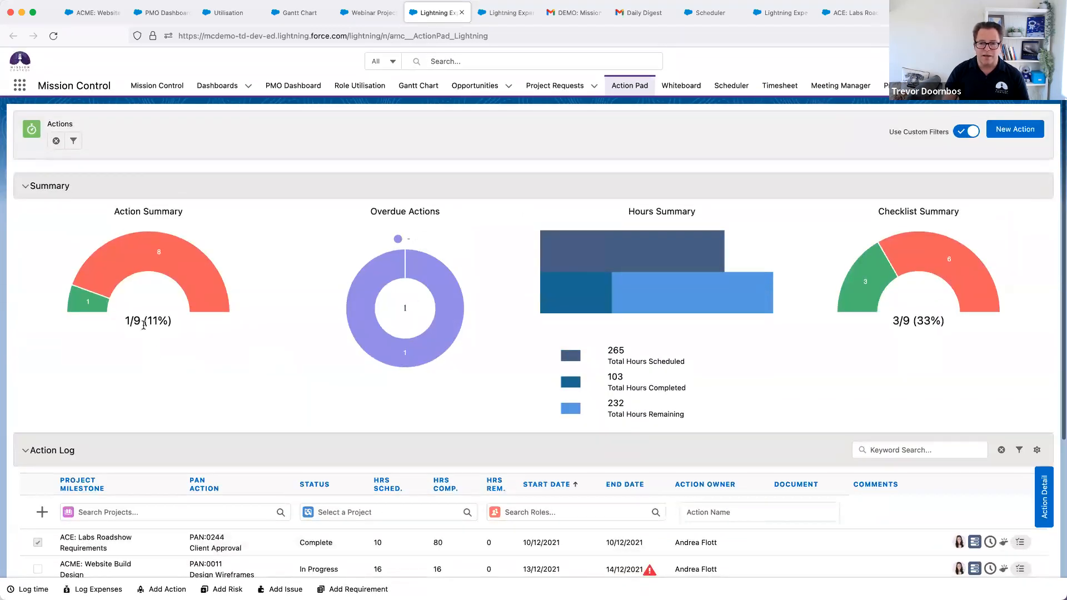
{"action": "mouse_move", "coordinate": [421, 356]}
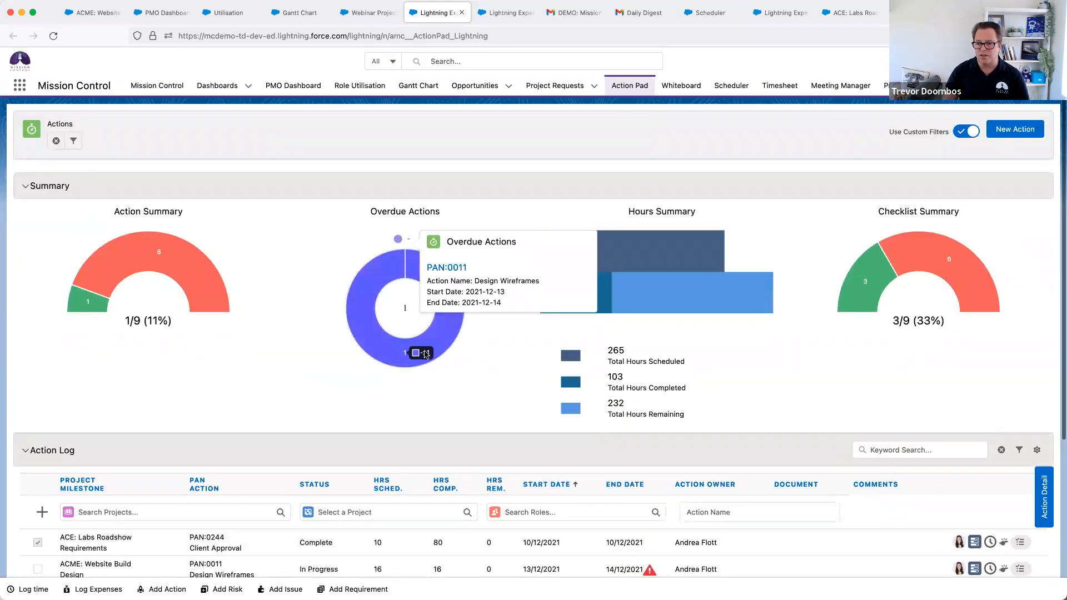
{"action": "scroll", "coordinate": [442, 387], "scroll_direction": "down", "scroll_amount": 1}
{"action": "scroll", "coordinate": [442, 388], "scroll_direction": "down", "scroll_amount": 5}
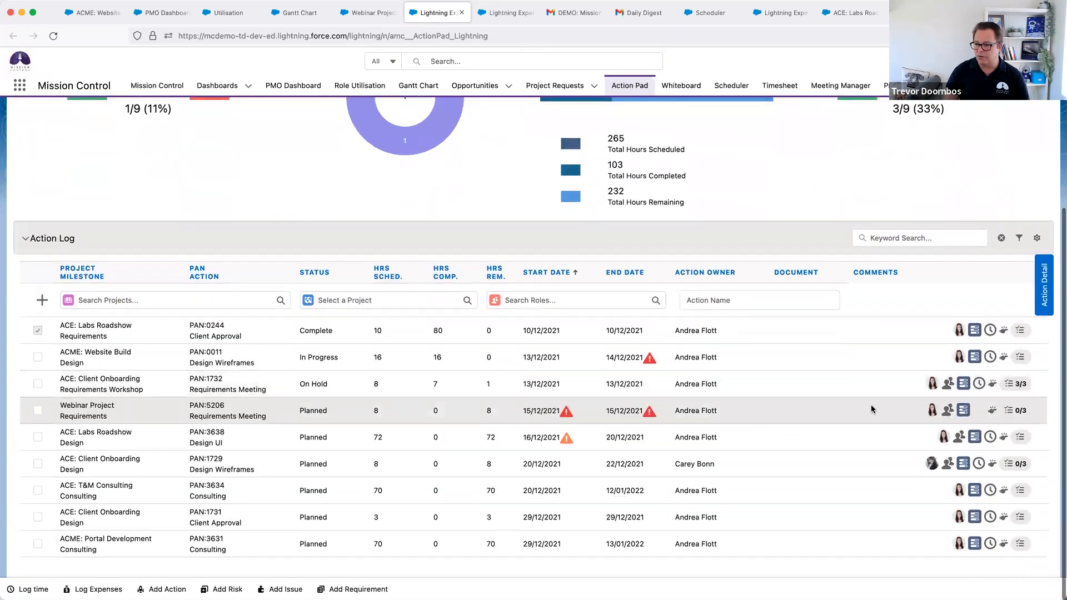
{"action": "scroll", "coordinate": [936, 414], "scroll_direction": "up", "scroll_amount": 1}
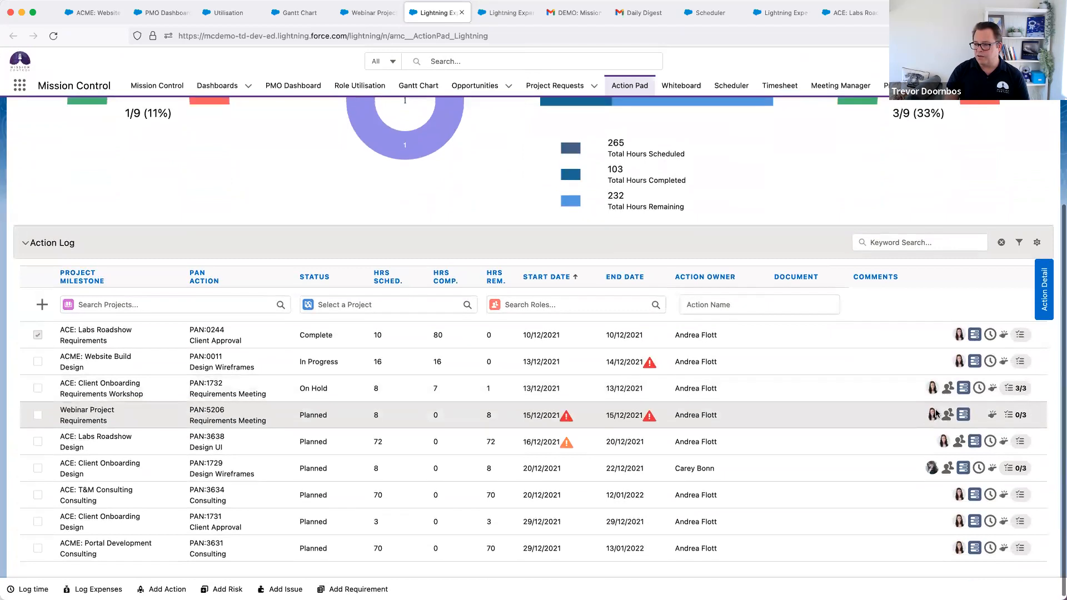
Step: Examine the Webinar Project Requirements Meeting action's checklist indicator, details and Chatter feed in the Action Log, and collapse the detail panel
{"action": "mouse_move", "coordinate": [950, 418]}
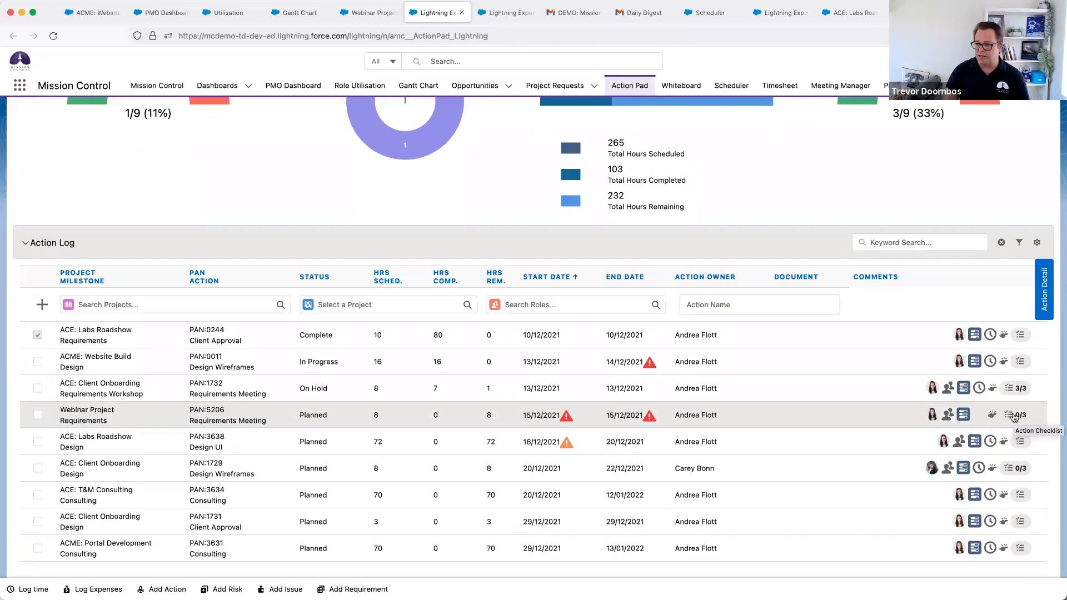
{"action": "left_click", "coordinate": [1042, 300]}
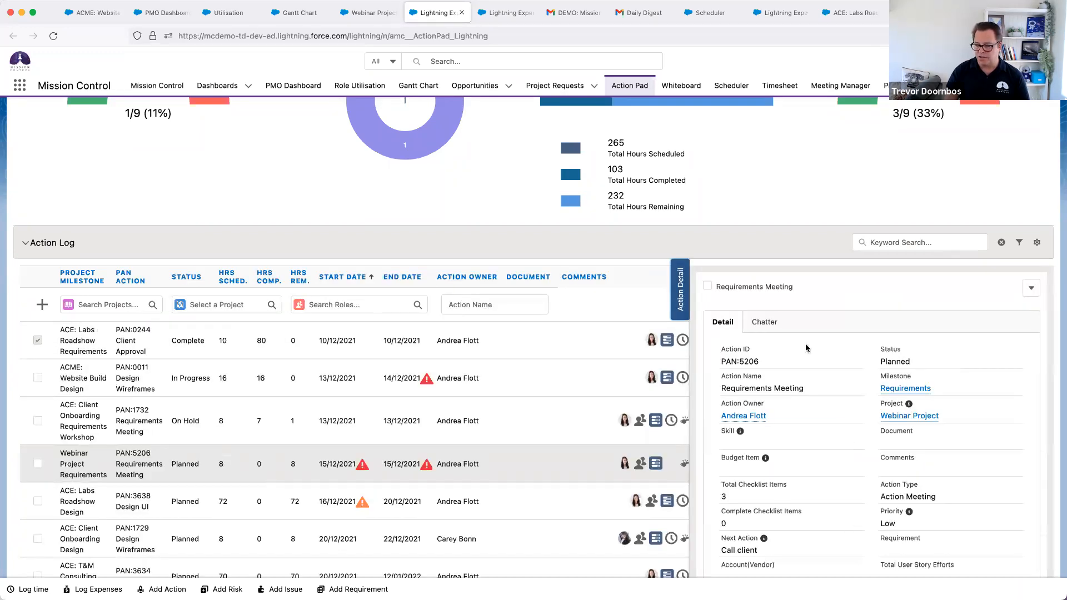
{"action": "left_click", "coordinate": [764, 323]}
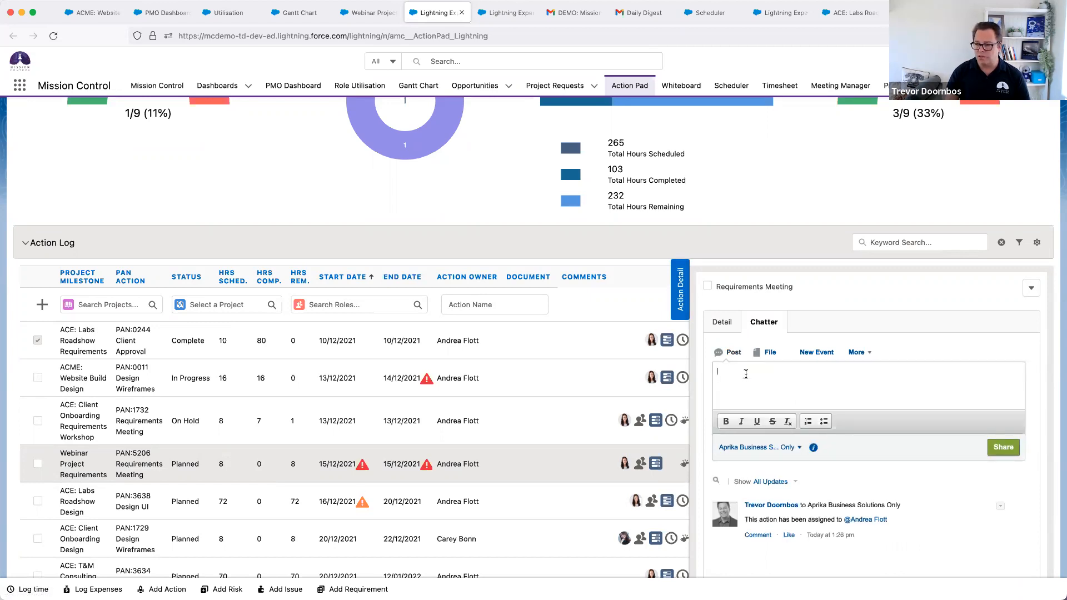
{"action": "left_click", "coordinate": [679, 294]}
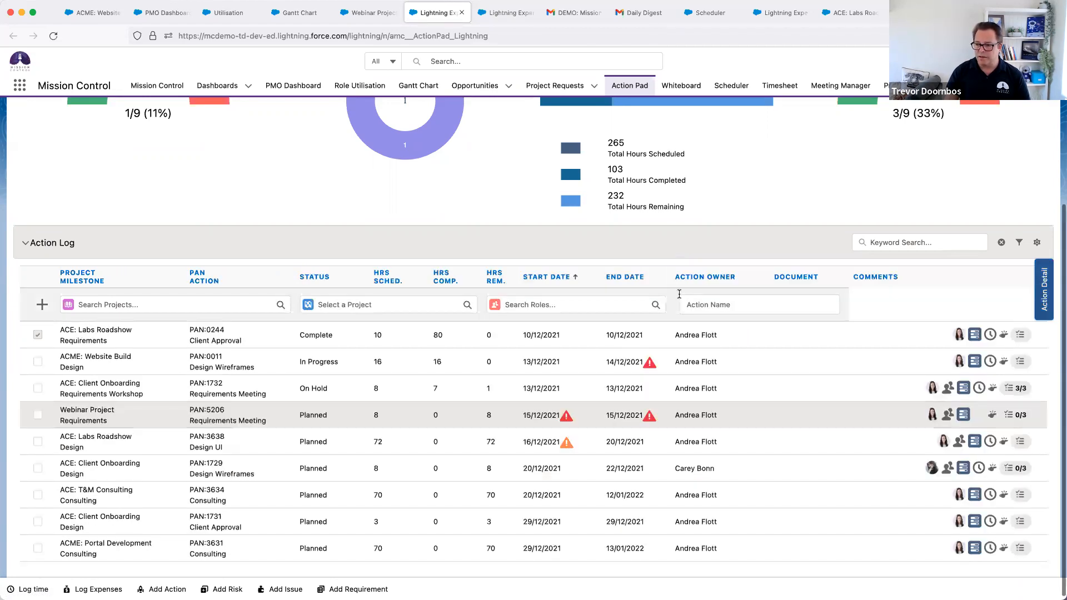
{"action": "scroll", "coordinate": [612, 277], "scroll_direction": "up", "scroll_amount": 5}
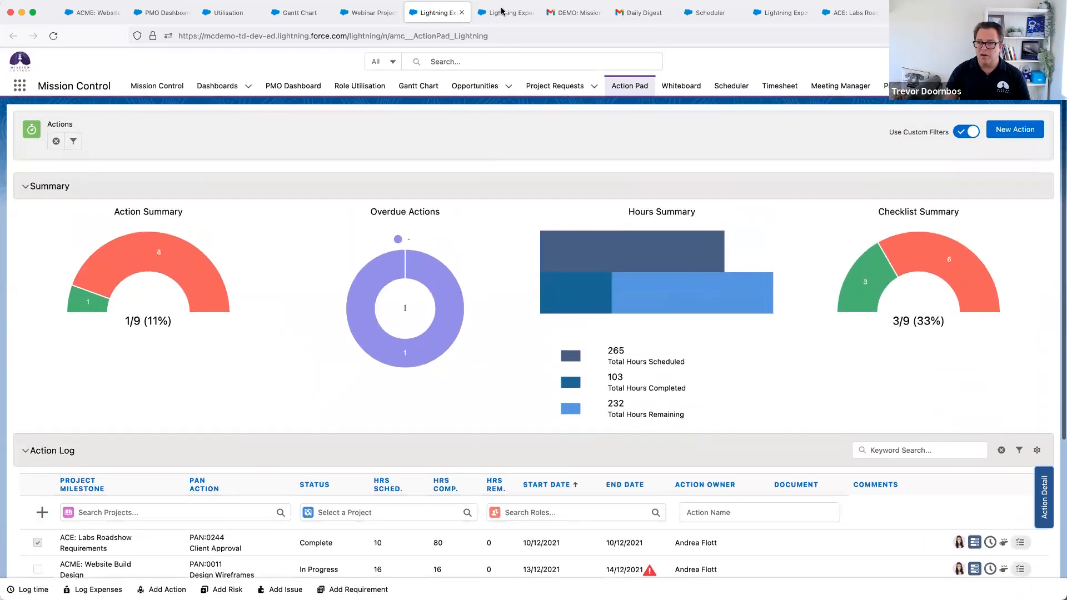
Step: Switch to the Whiteboard, view its actions grouped by Priority, and restore the column grouping to Status
{"action": "left_click", "coordinate": [502, 11]}
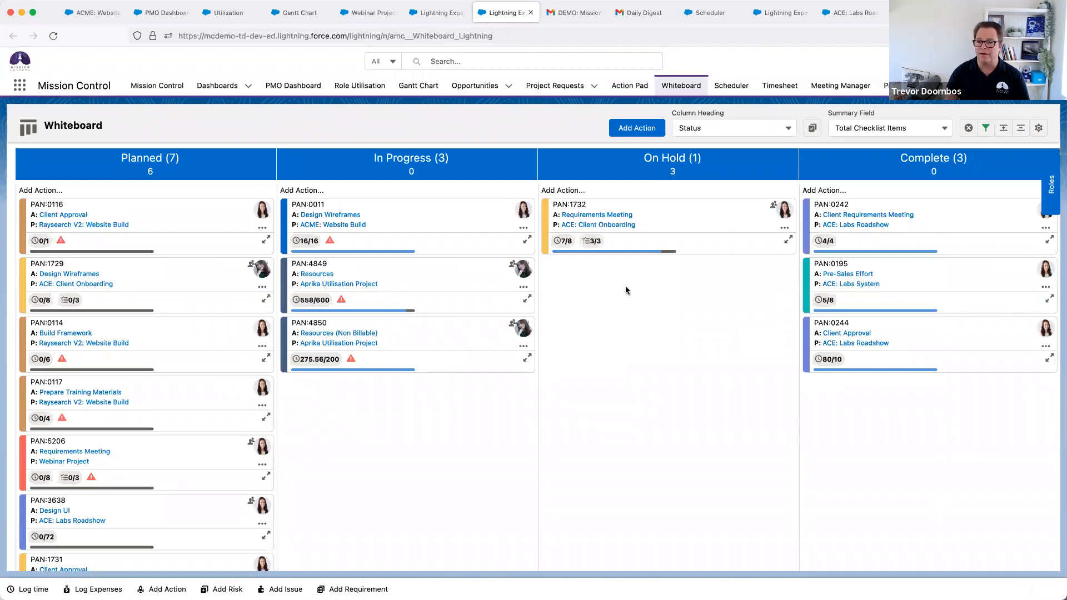
{"action": "left_click", "coordinate": [720, 127]}
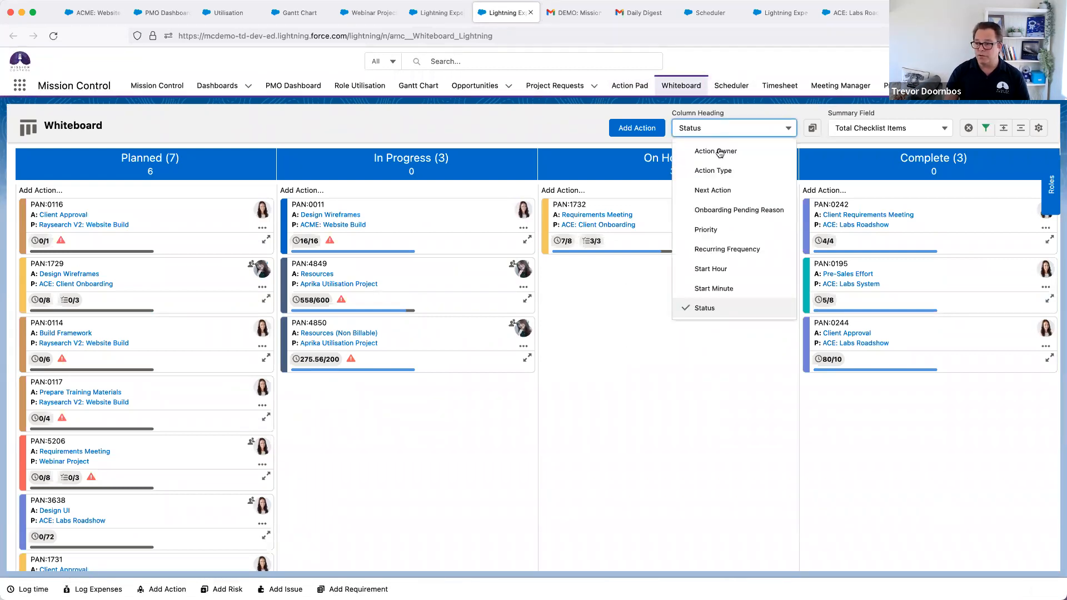
{"action": "left_click", "coordinate": [707, 229]}
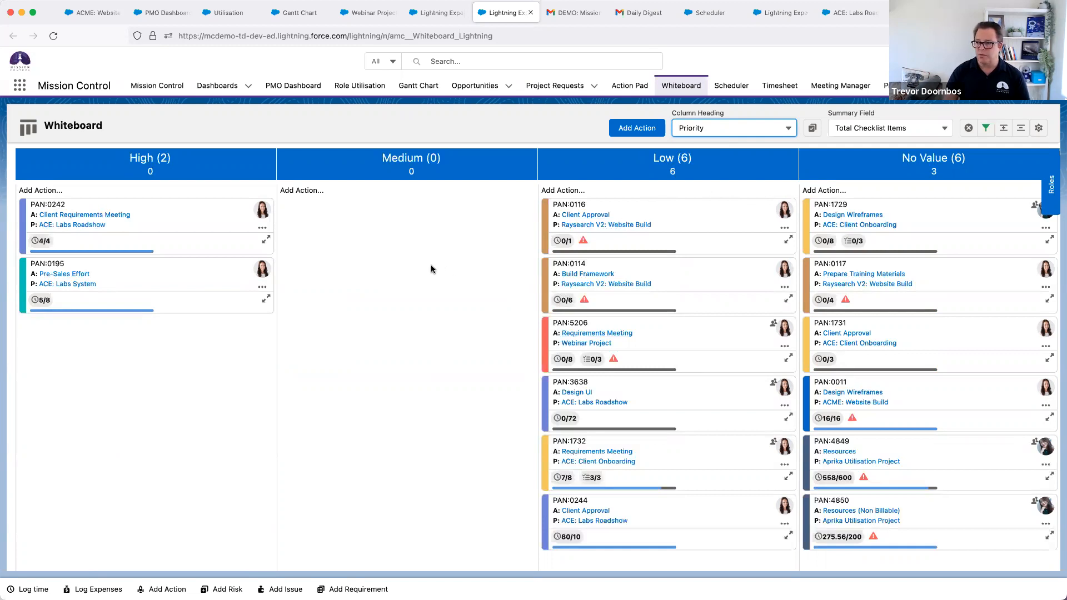
{"action": "left_click", "coordinate": [701, 127]}
{"action": "left_click", "coordinate": [715, 308]}
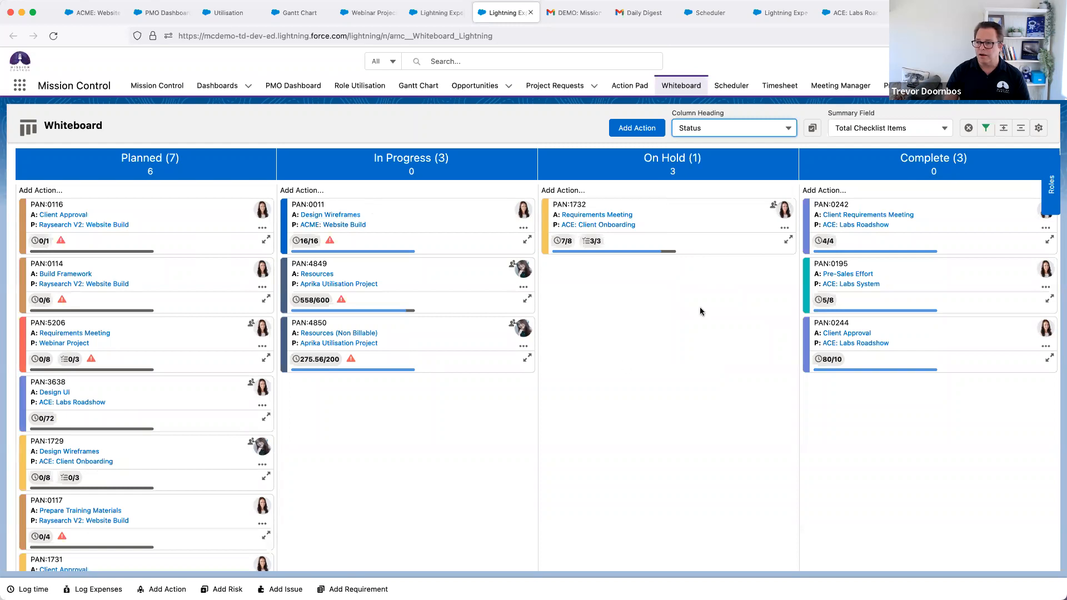
Step: Filter the Whiteboard to actions starting within the relative date "this week"
{"action": "left_click", "coordinate": [986, 129]}
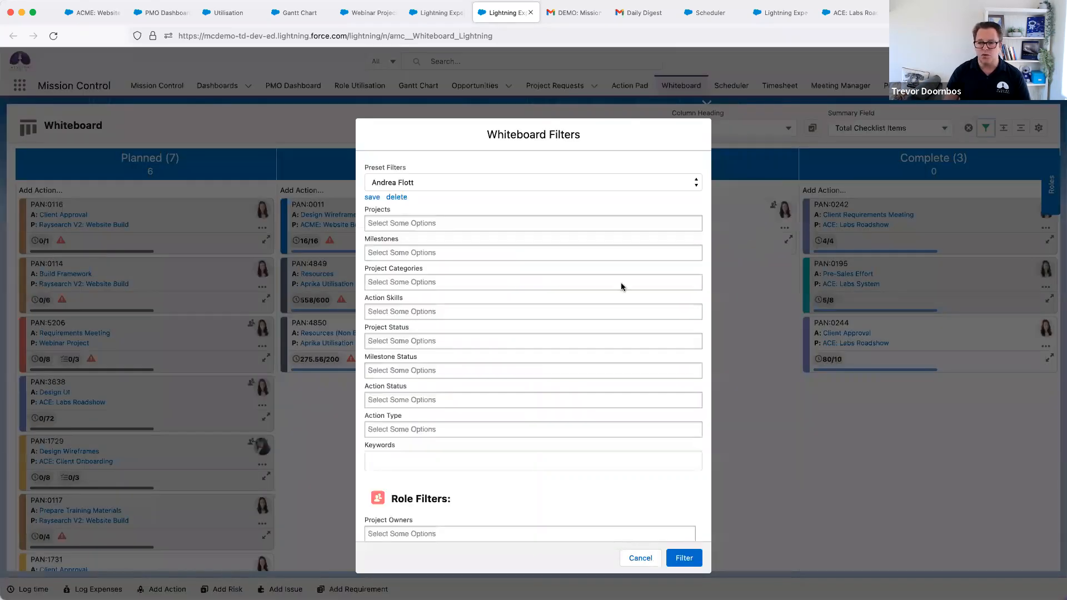
{"action": "scroll", "coordinate": [443, 359], "scroll_direction": "down", "scroll_amount": 10}
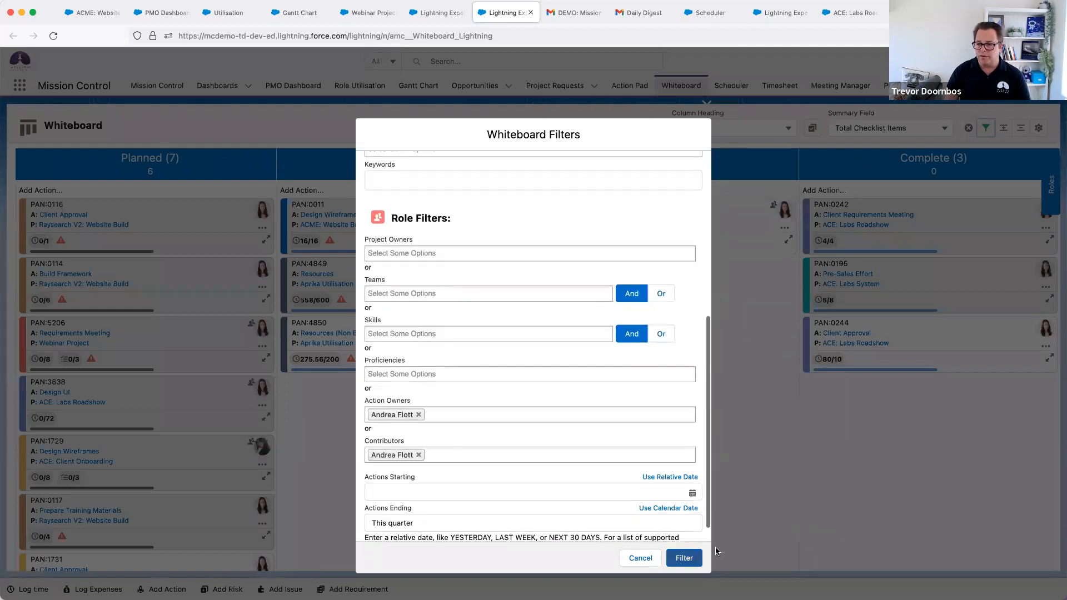
{"action": "left_click", "coordinate": [670, 478]}
{"action": "left_click", "coordinate": [448, 492]}
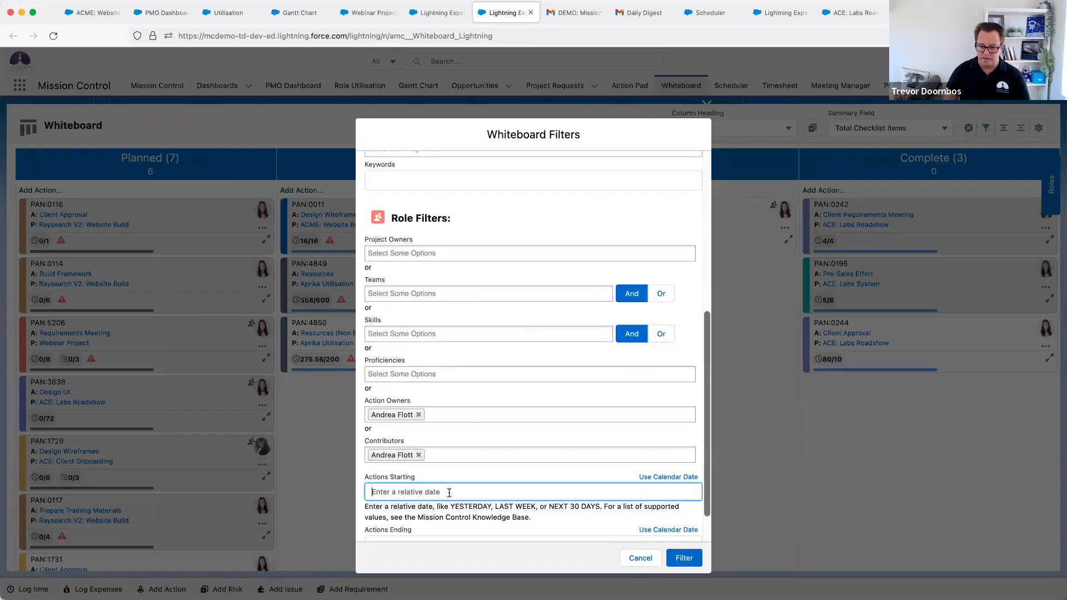
{"action": "type", "text": "this week"}
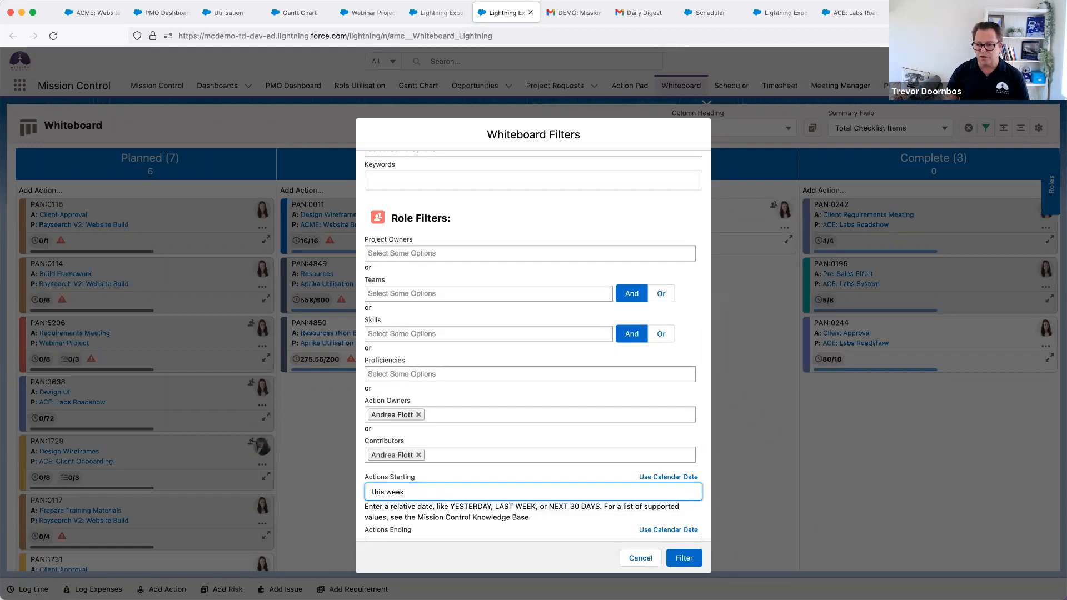
{"action": "left_click", "coordinate": [683, 558]}
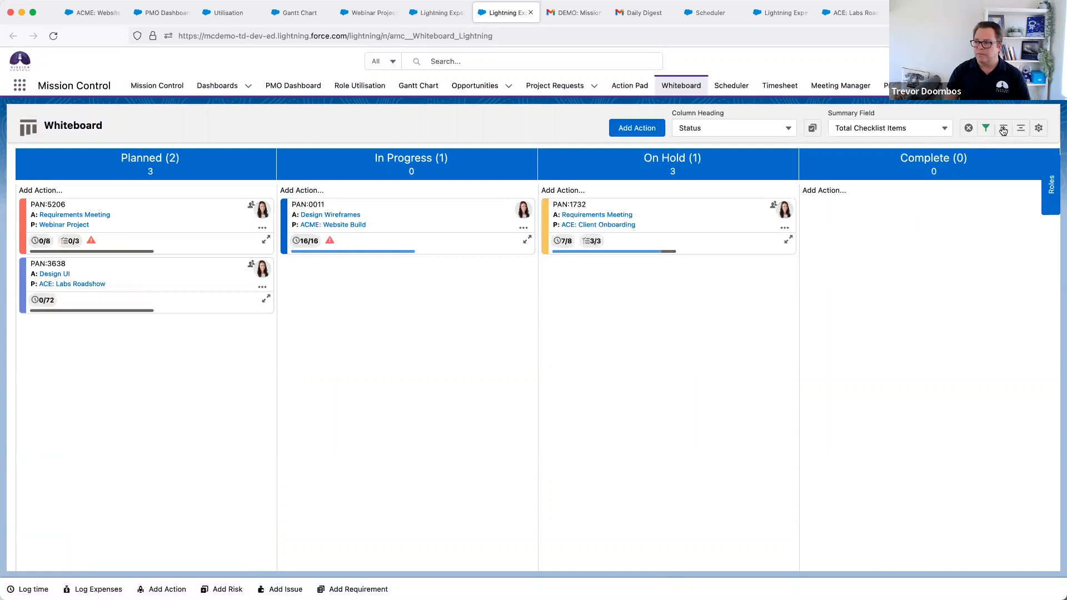
Step: Expand the Webinar Project's Requirements Meeting card and review the card field options in the Whiteboard settings without saving
{"action": "left_click", "coordinate": [1020, 128]}
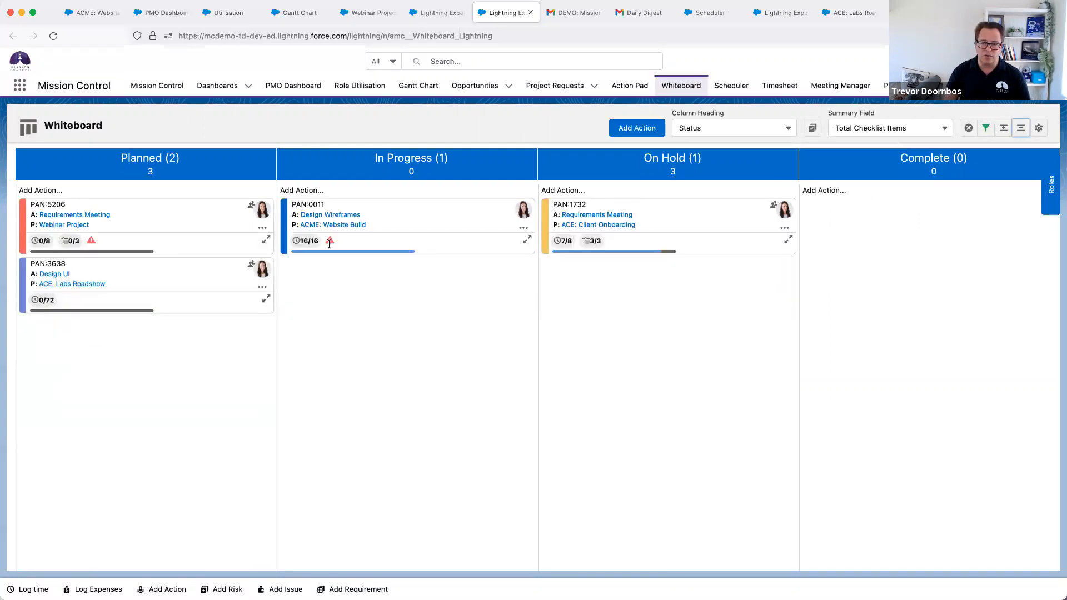
{"action": "left_click", "coordinate": [262, 243]}
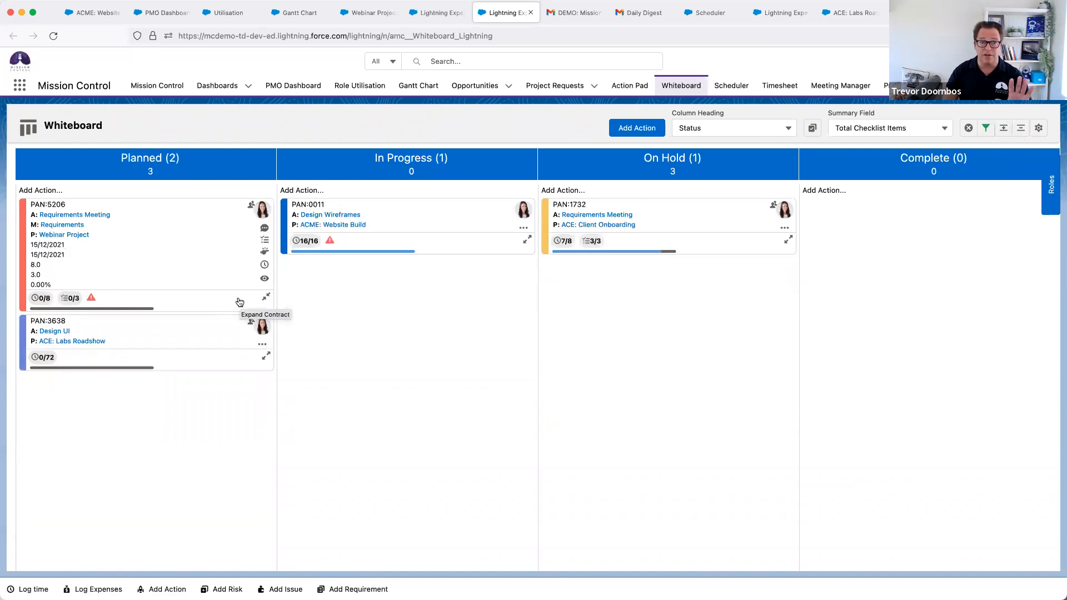
{"action": "left_click", "coordinate": [1037, 129]}
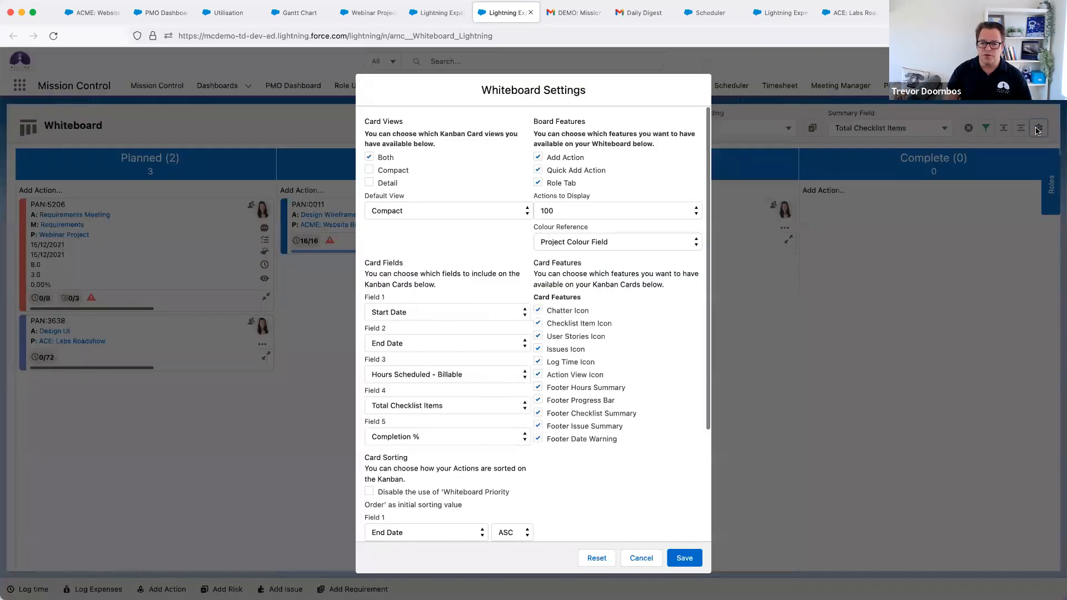
{"action": "left_click", "coordinate": [482, 313]}
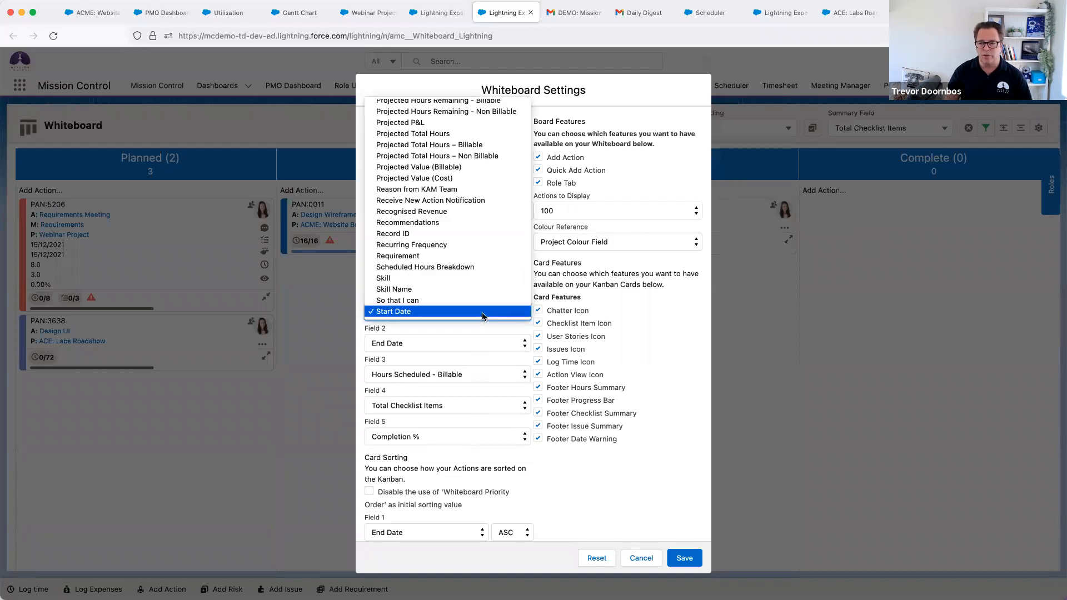
{"action": "left_click", "coordinate": [497, 328]}
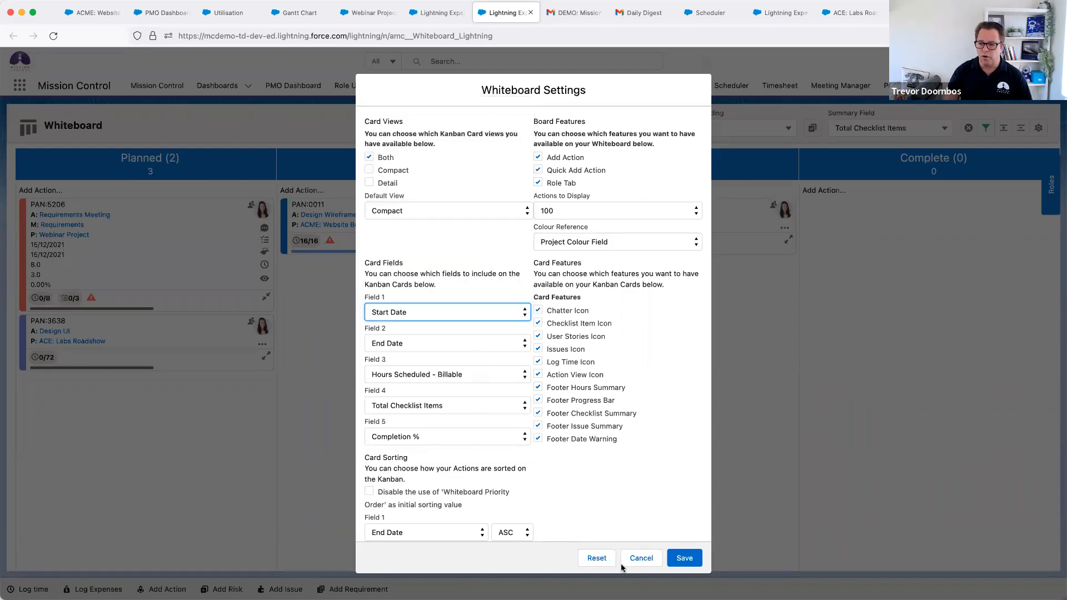
{"action": "left_click", "coordinate": [639, 558]}
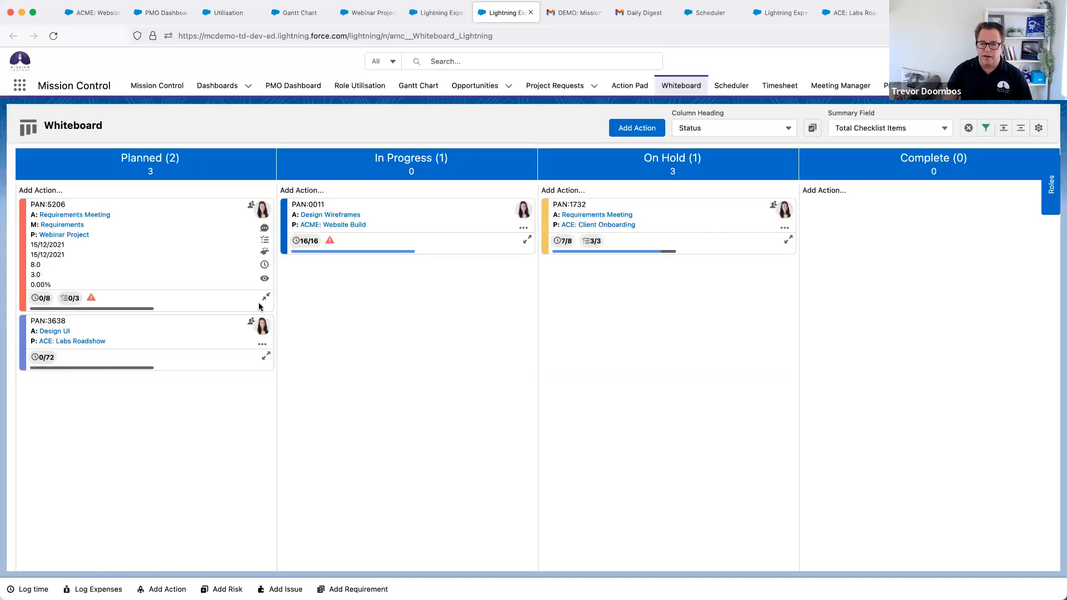
Step: Move the Webinar Project's Requirements Meeting card to In Progress and view its Issue Manager
{"action": "left_click_drag", "start_coordinate": [159, 233], "coordinate": [411, 330]}
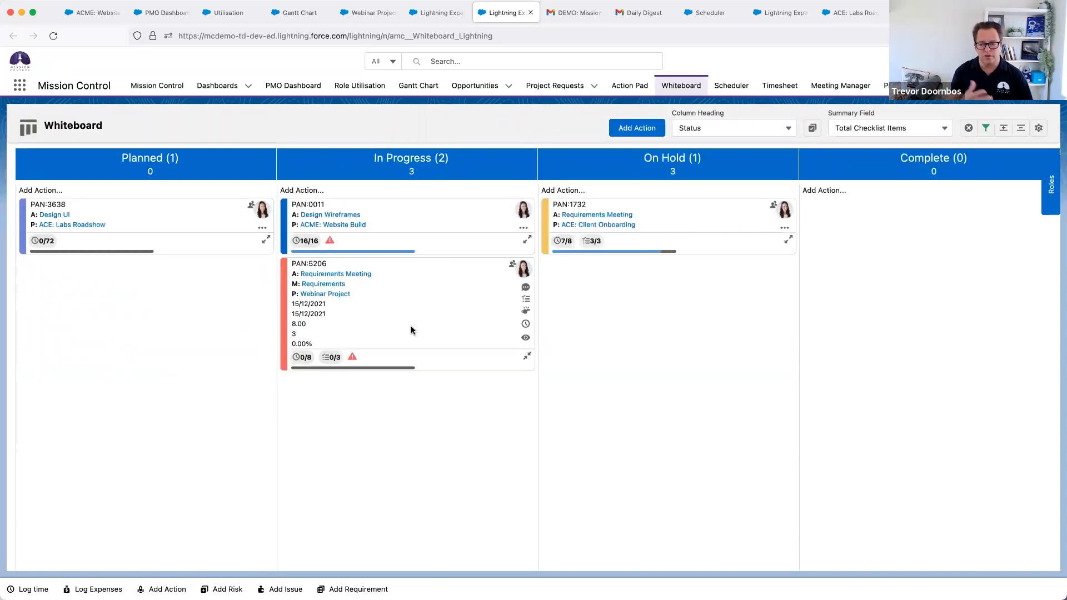
{"action": "left_click", "coordinate": [527, 313]}
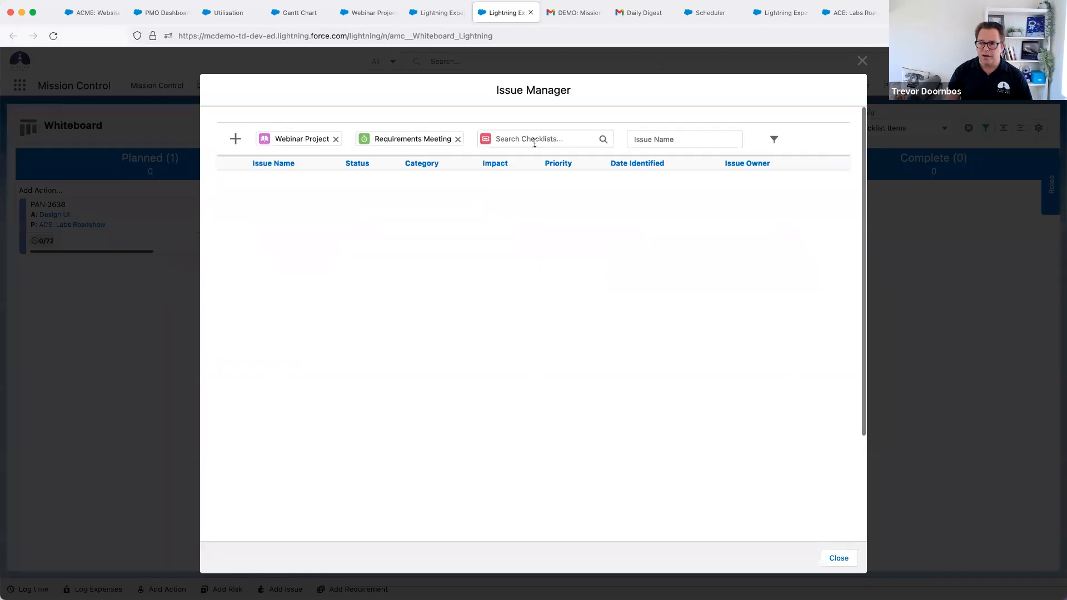
{"action": "left_click", "coordinate": [835, 558]}
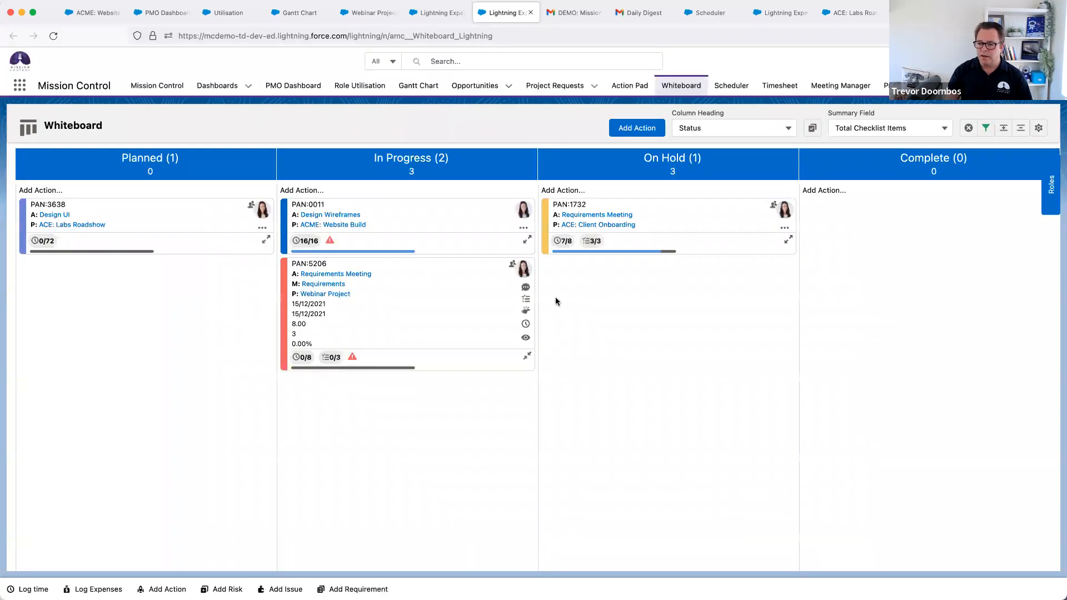
Step: Mark all three checklist items of the Webinar Project's Requirements Meeting action as complete
{"action": "left_click", "coordinate": [526, 302]}
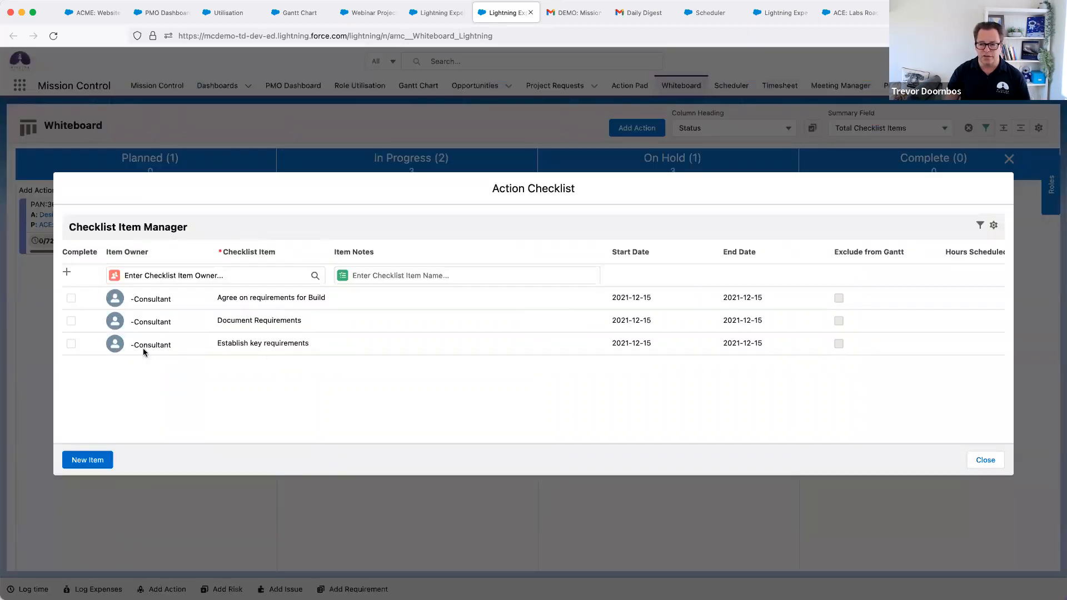
{"action": "left_click", "coordinate": [71, 344]}
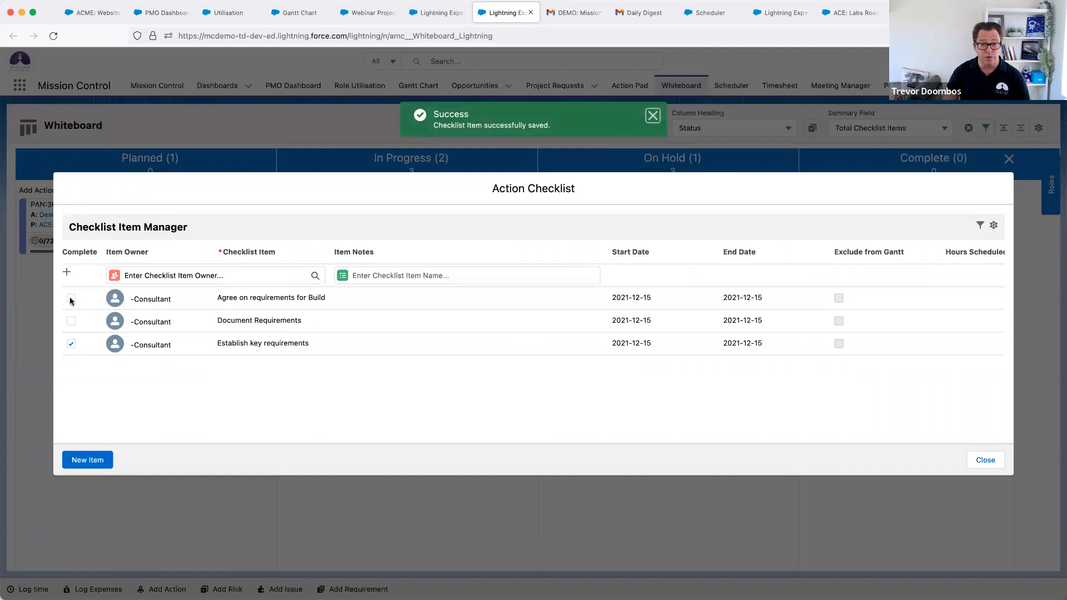
{"action": "left_click", "coordinate": [71, 299]}
{"action": "left_click", "coordinate": [70, 321]}
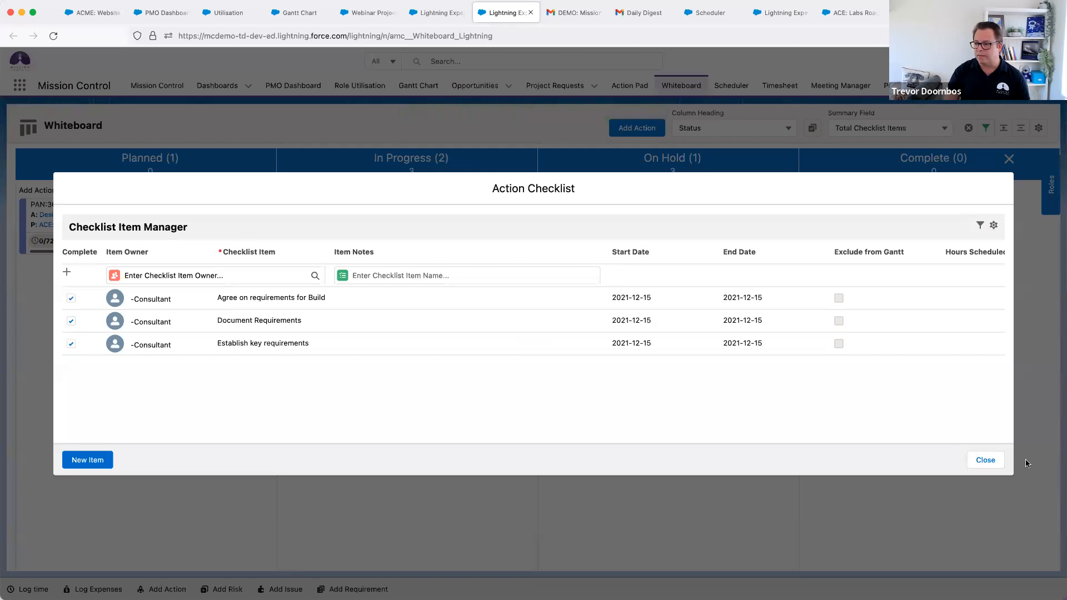
{"action": "left_click", "coordinate": [982, 460]}
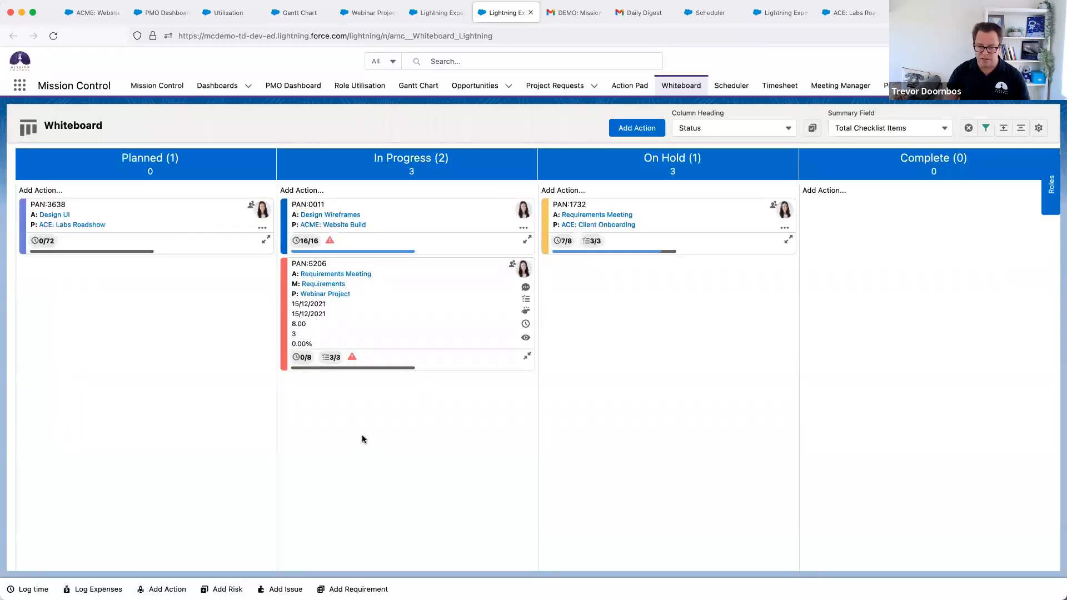
Step: Log 8 completed hours of type Design on the Requirements Meeting action, setting its status to Complete
{"action": "left_click", "coordinate": [525, 325]}
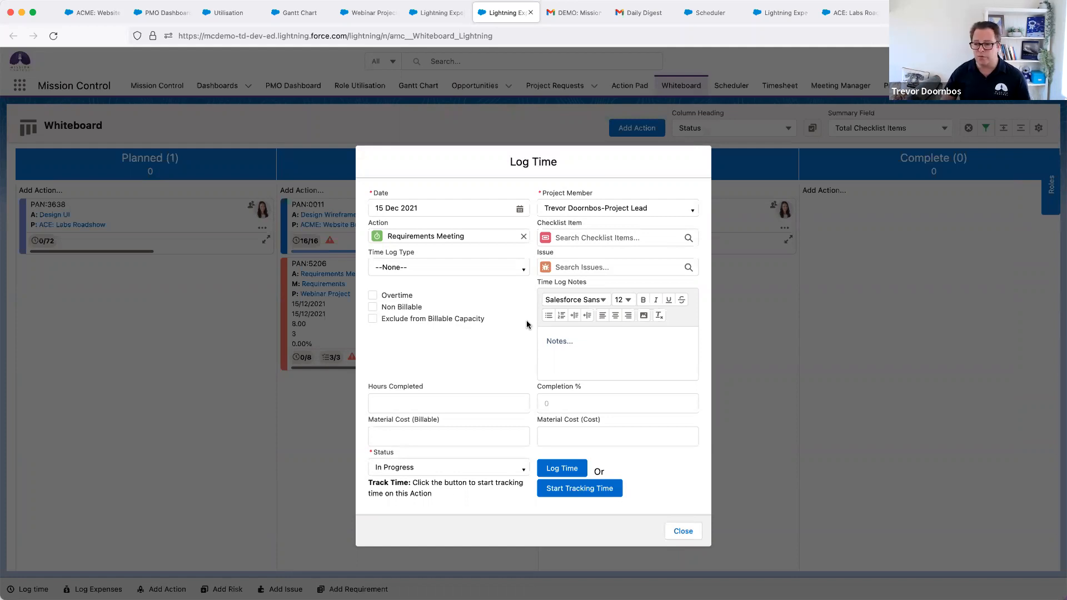
{"action": "left_click", "coordinate": [398, 268]}
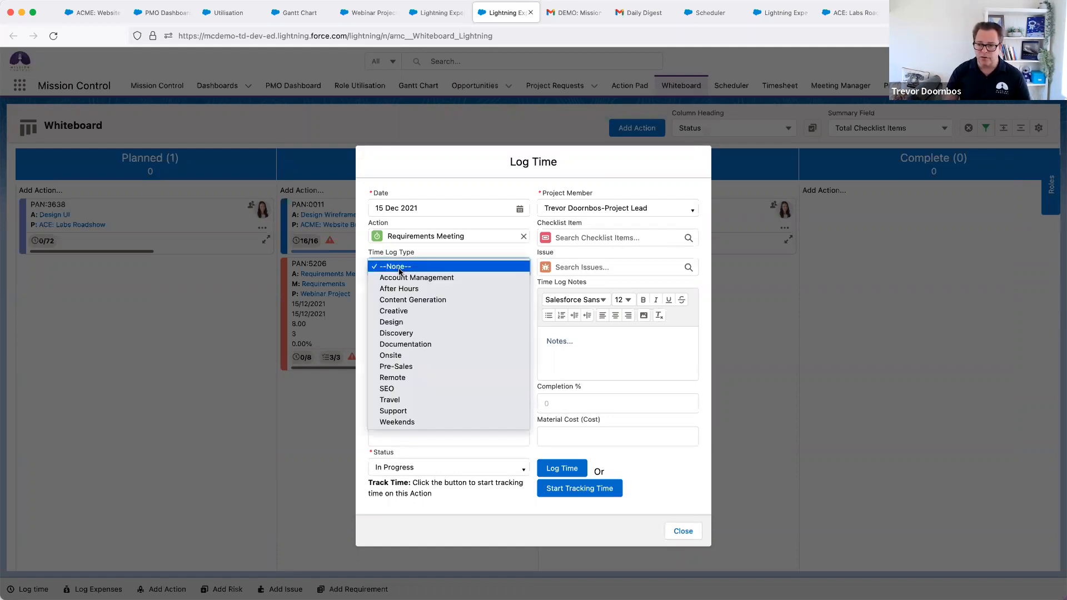
{"action": "left_click", "coordinate": [404, 324]}
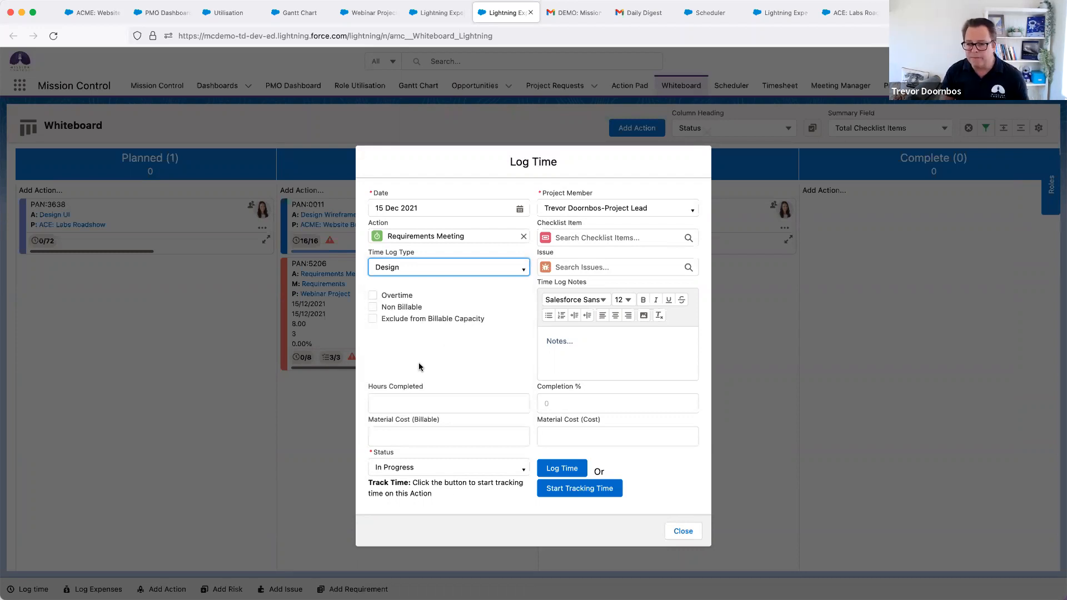
{"action": "left_click", "coordinate": [396, 400]}
{"action": "type", "text": "8"}
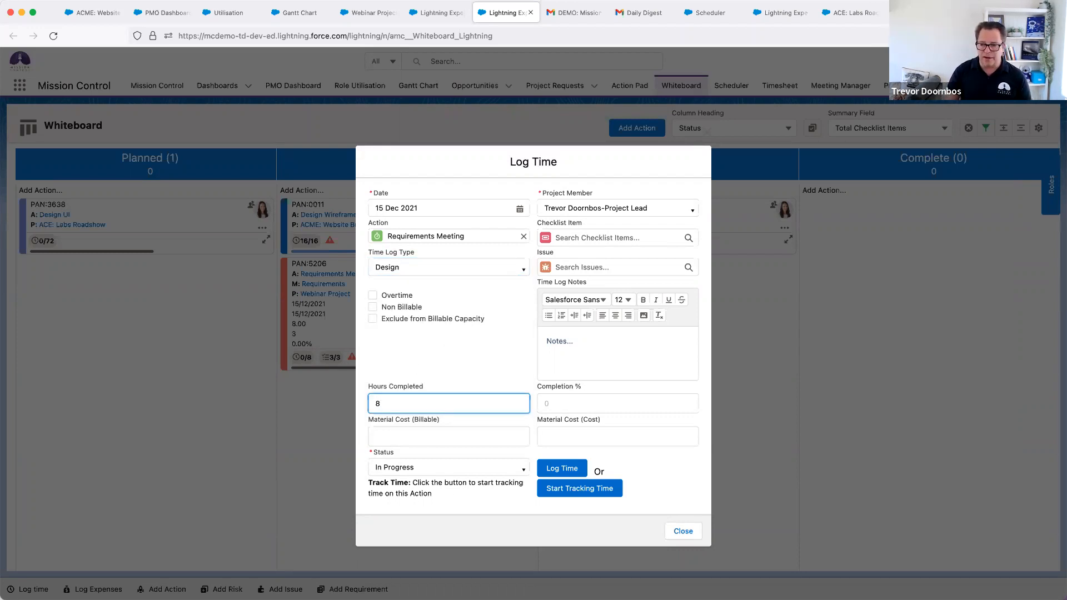
{"action": "left_click", "coordinate": [412, 470]}
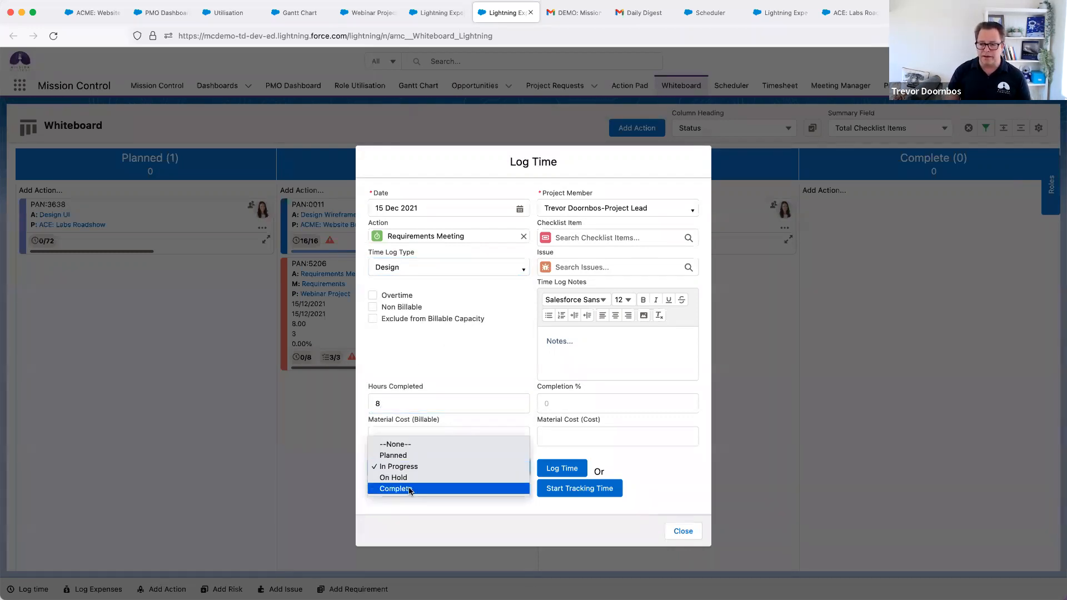
{"action": "left_click", "coordinate": [409, 488]}
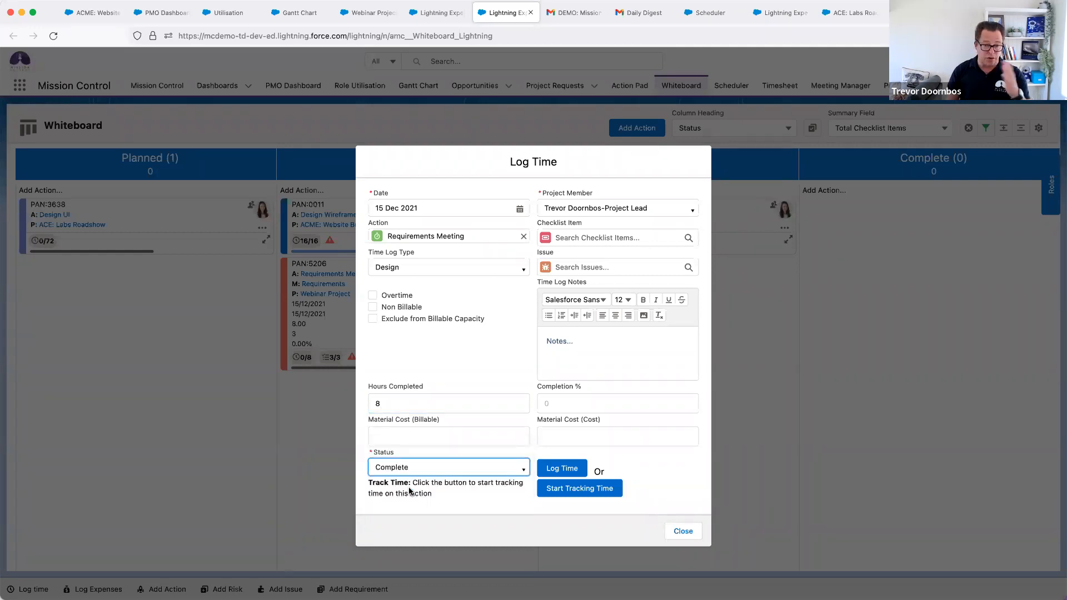
{"action": "left_click", "coordinate": [555, 472]}
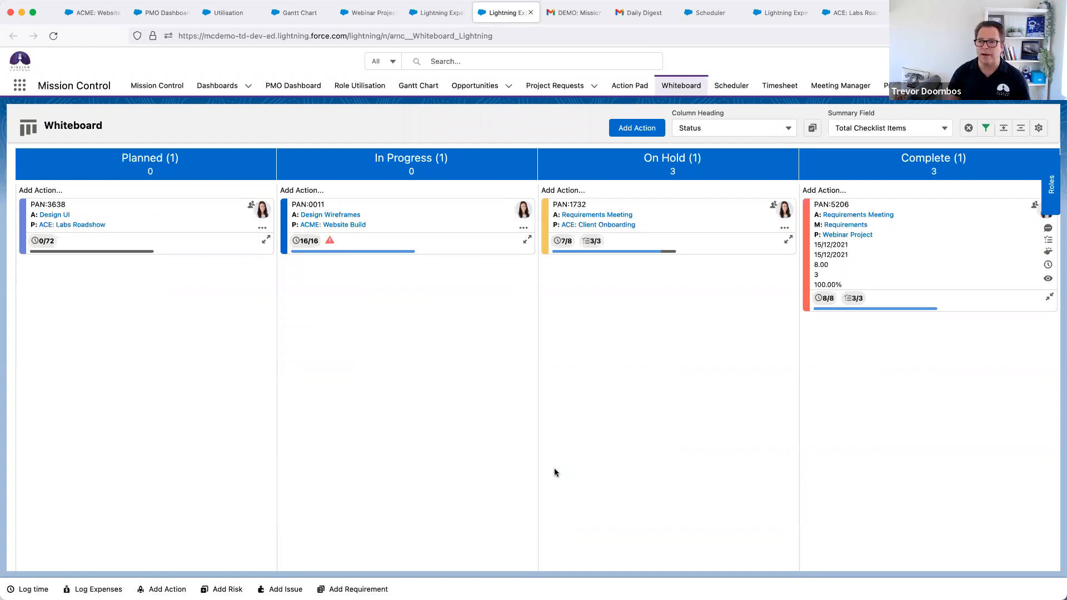
Step: Refresh the Webinar Project overview and expand the Requirements milestone to check its completion status and its Requirements Meeting action
{"action": "left_click", "coordinate": [370, 13]}
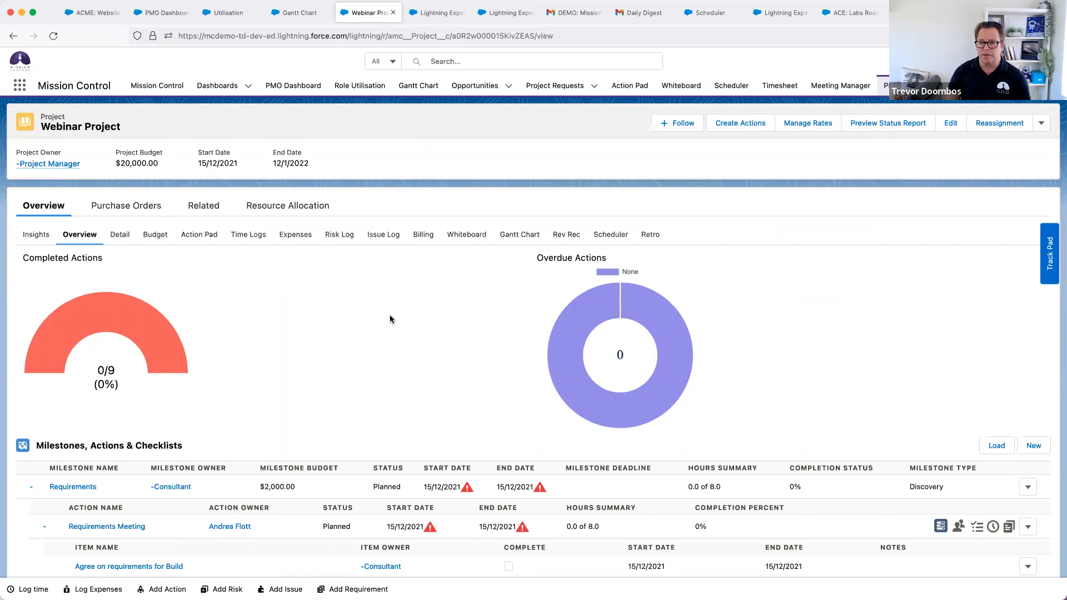
{"action": "left_click", "coordinate": [53, 35]}
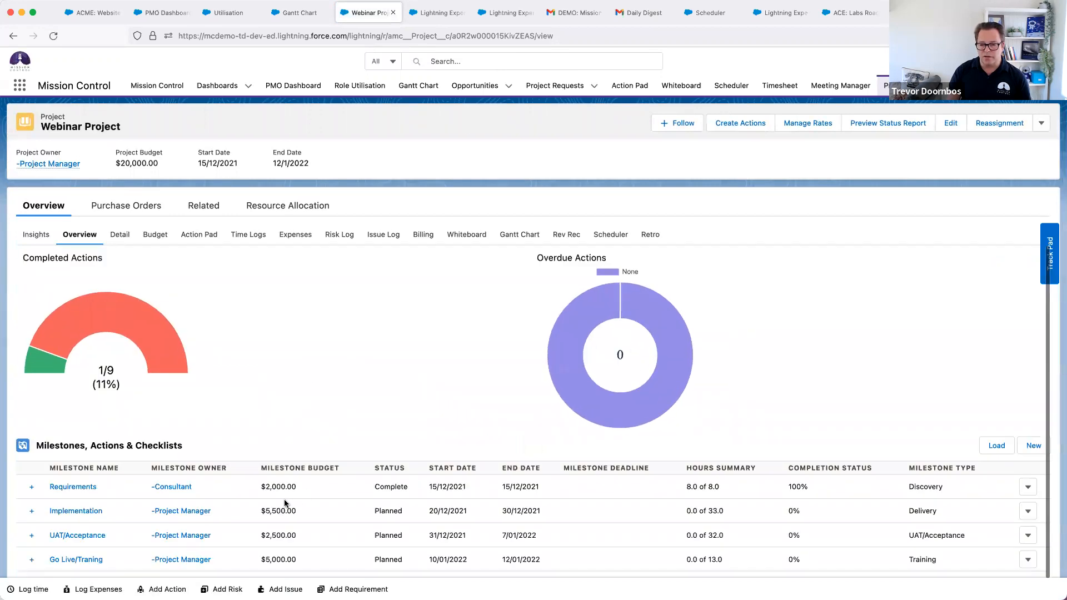
{"action": "left_click", "coordinate": [32, 487]}
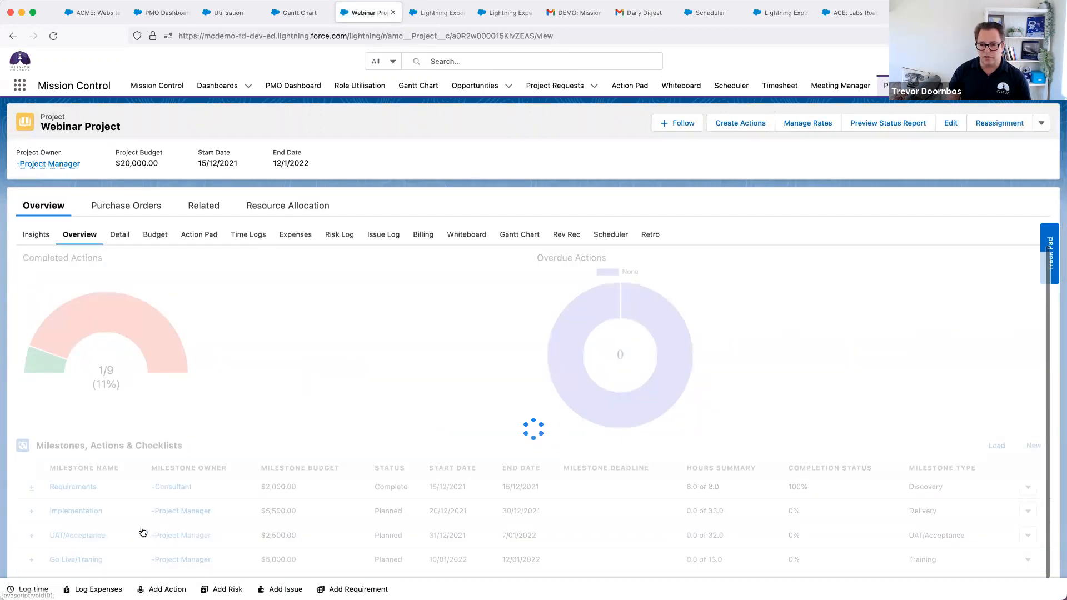
{"action": "double_click", "coordinate": [384, 488]}
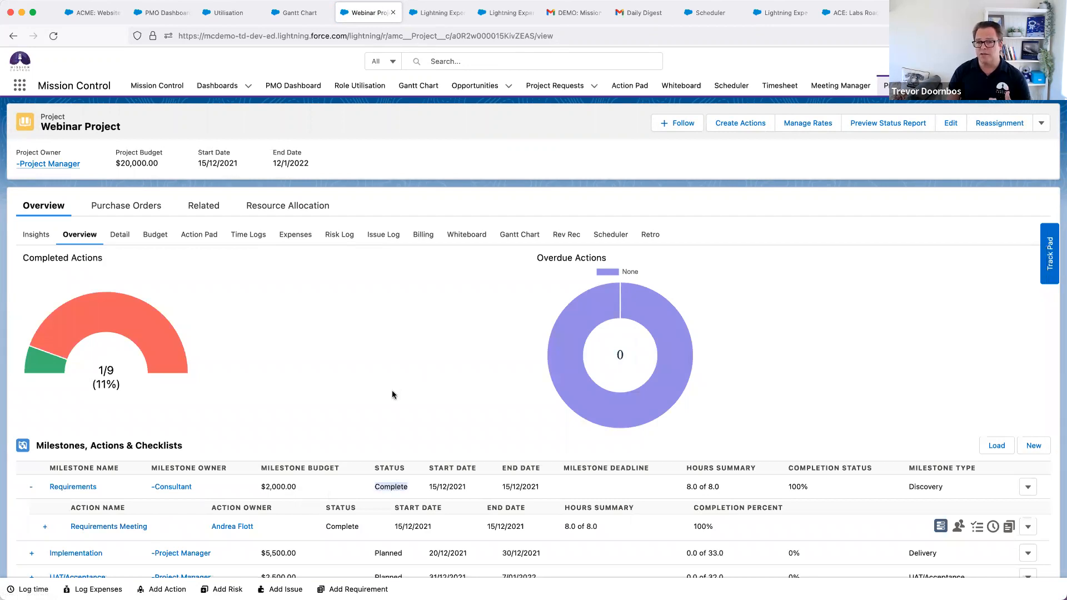
Step: Review the Webinar Project's detail fields under Project Settings, including its billing type and overtime options
{"action": "left_click", "coordinate": [118, 234]}
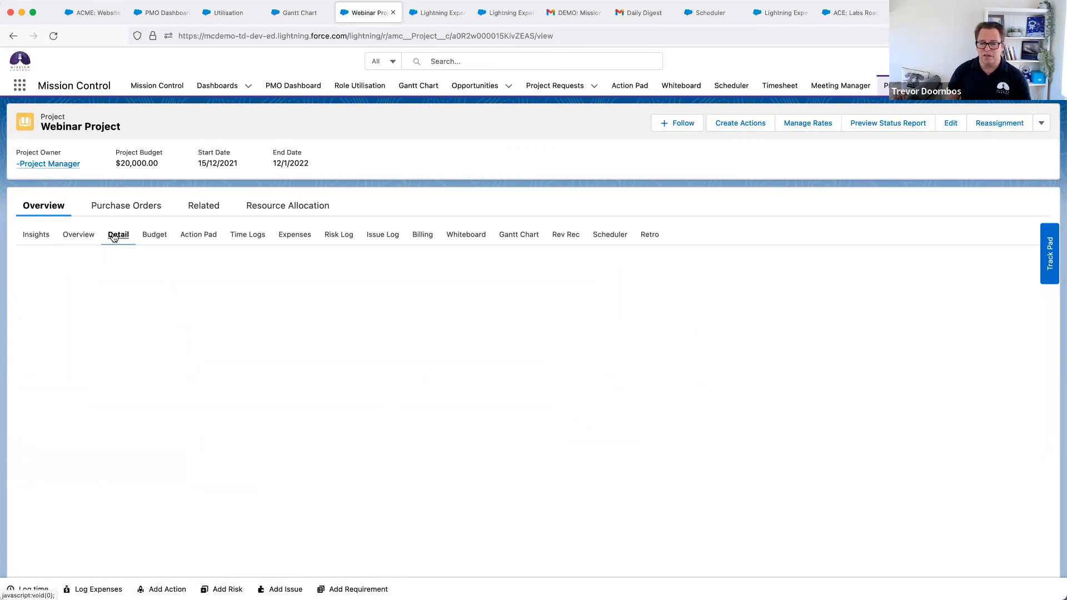
{"action": "left_click", "coordinate": [26, 509]}
{"action": "scroll", "coordinate": [158, 392], "scroll_direction": "down", "scroll_amount": 4}
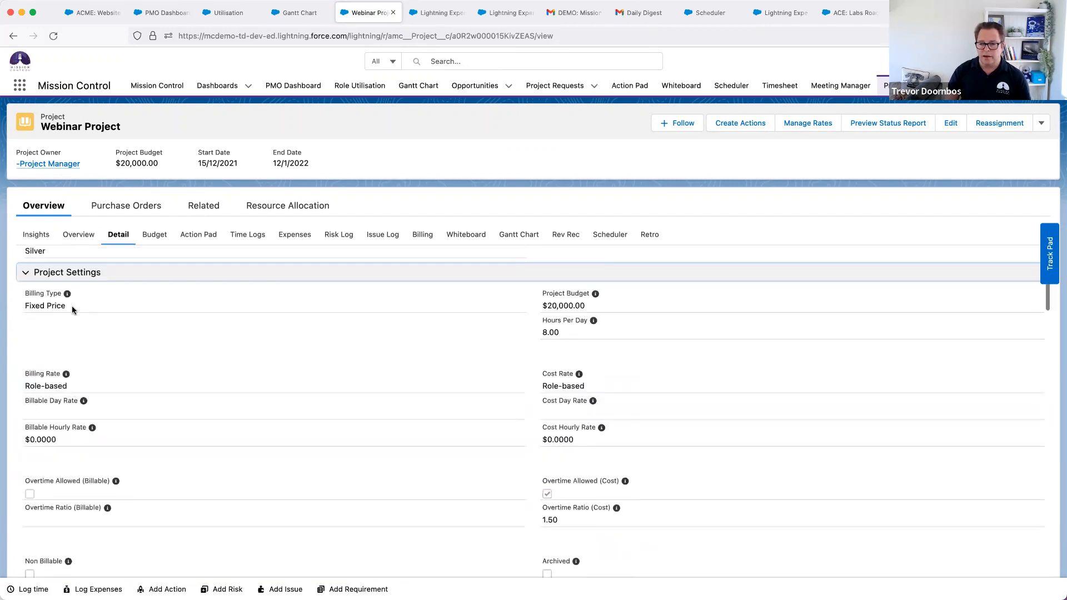
{"action": "scroll", "coordinate": [109, 331], "scroll_direction": "down", "scroll_amount": 3}
{"action": "scroll", "coordinate": [110, 332], "scroll_direction": "down", "scroll_amount": 3}
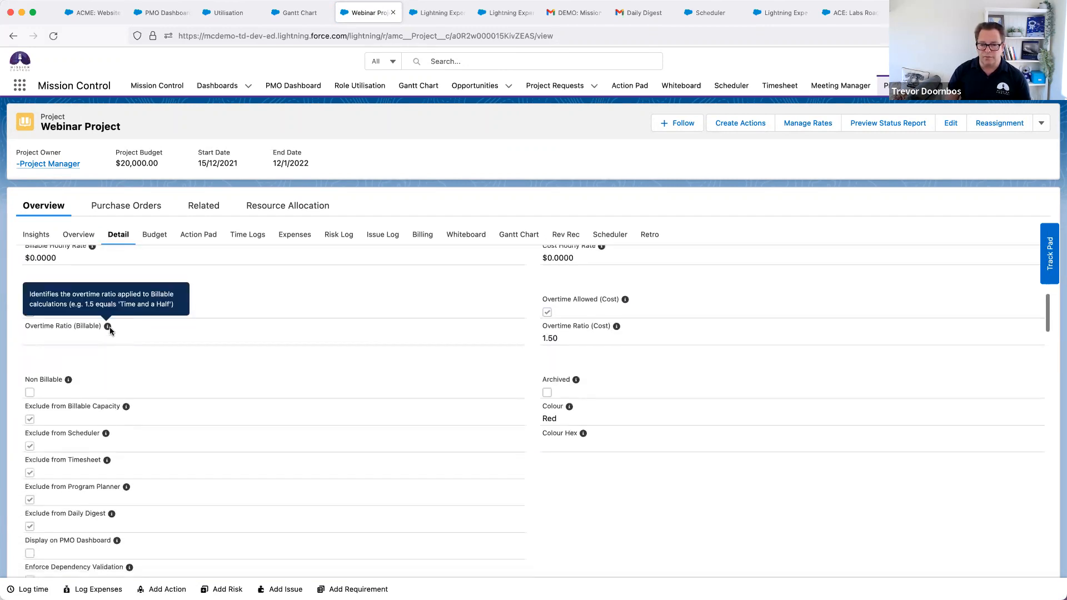
{"action": "scroll", "coordinate": [115, 241], "scroll_direction": "up", "scroll_amount": 5}
{"action": "scroll", "coordinate": [406, 236], "scroll_direction": "up", "scroll_amount": 5}
Step: View the Webinar Project's billing events and expand the draft invoice to check its item amount and tax amount
{"action": "left_click", "coordinate": [419, 238]}
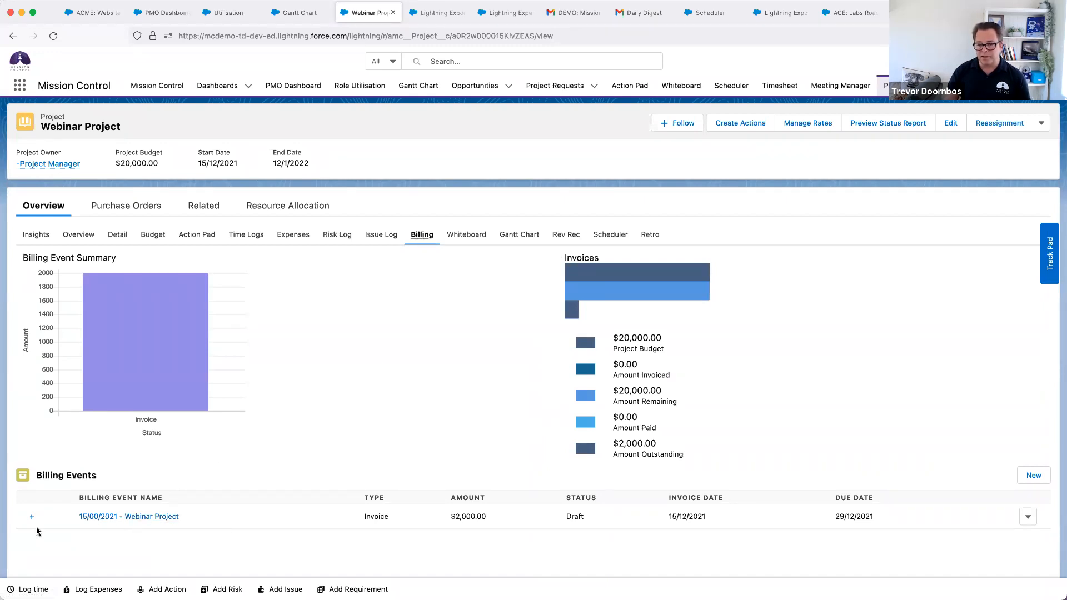
{"action": "left_click", "coordinate": [32, 516]}
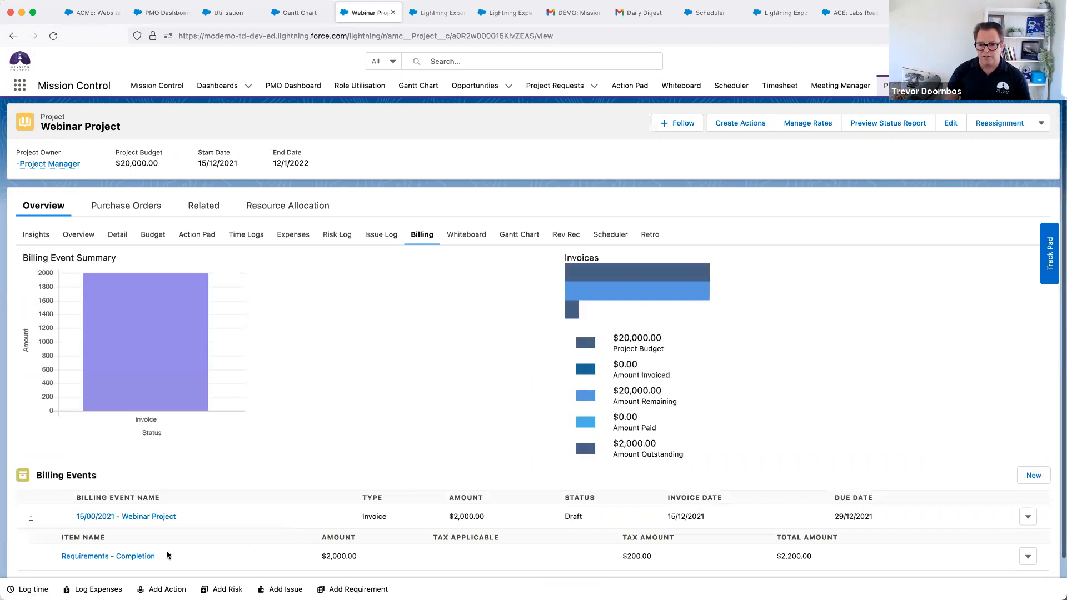
{"action": "left_click_drag", "start_coordinate": [371, 556], "coordinate": [311, 555]}
{"action": "left_click_drag", "start_coordinate": [657, 556], "coordinate": [611, 558]}
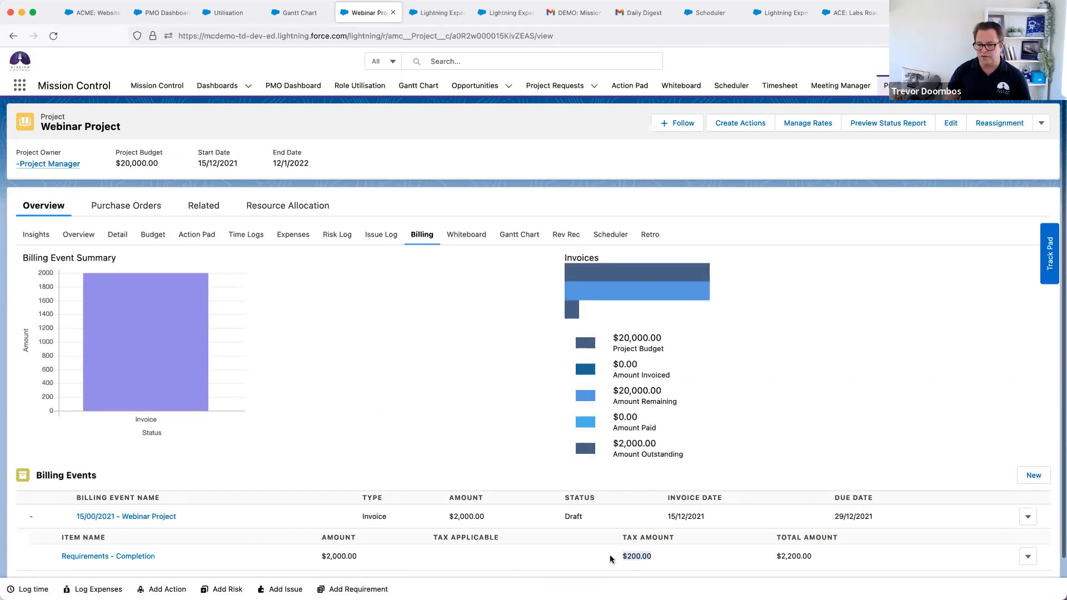
Step: Open the 15/00/2021 - Webinar Project billing event and review its invoice details, financial information and PDF details
{"action": "left_click", "coordinate": [148, 517]}
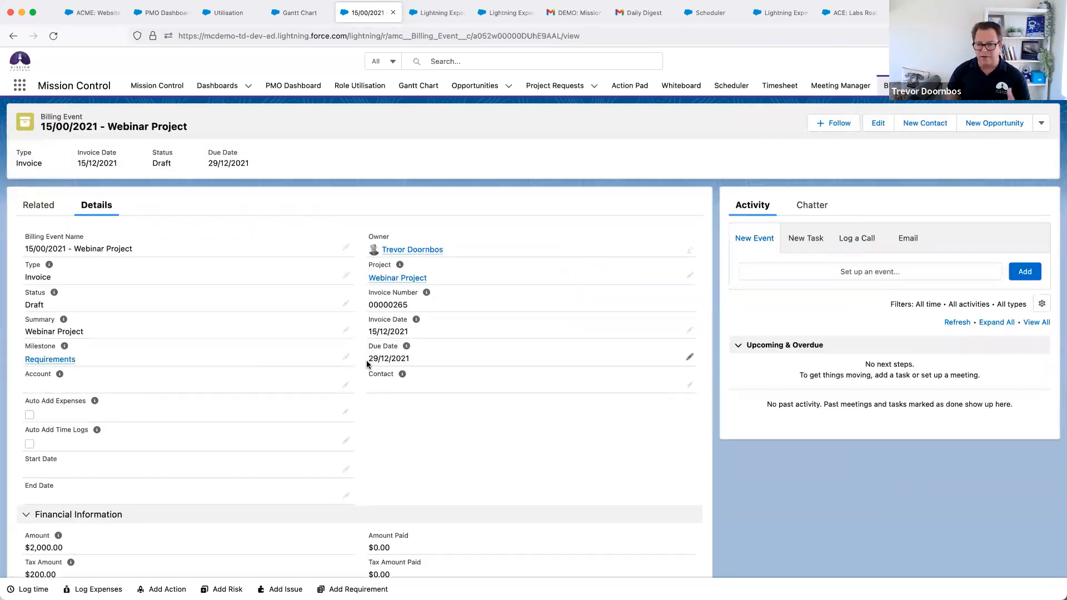
{"action": "scroll", "coordinate": [367, 364], "scroll_direction": "down", "scroll_amount": 5}
{"action": "scroll", "coordinate": [367, 364], "scroll_direction": "down", "scroll_amount": 3}
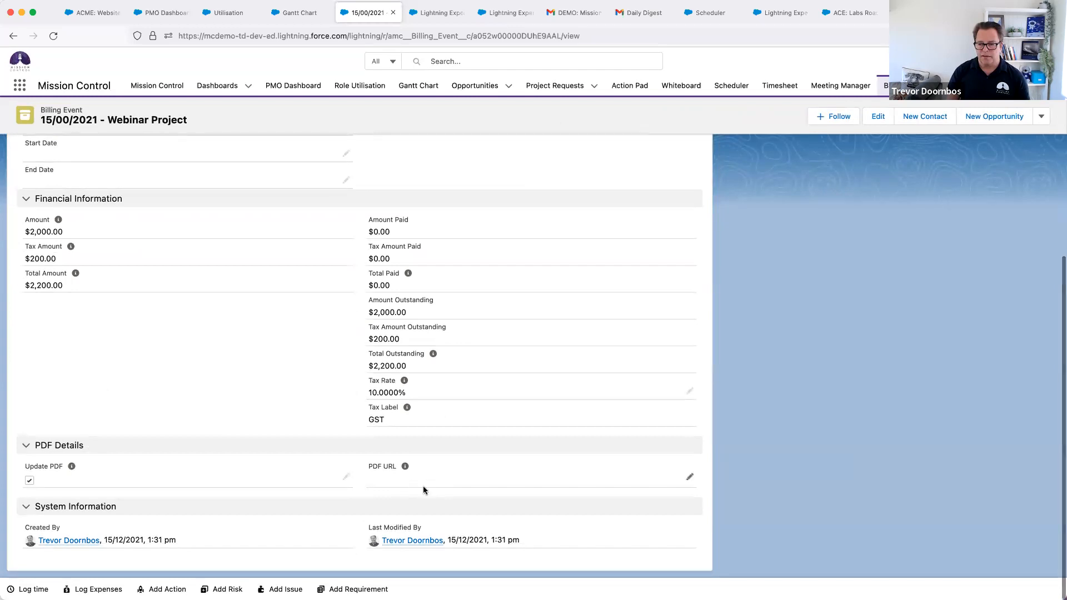
{"action": "scroll", "coordinate": [422, 489], "scroll_direction": "up", "scroll_amount": 2}
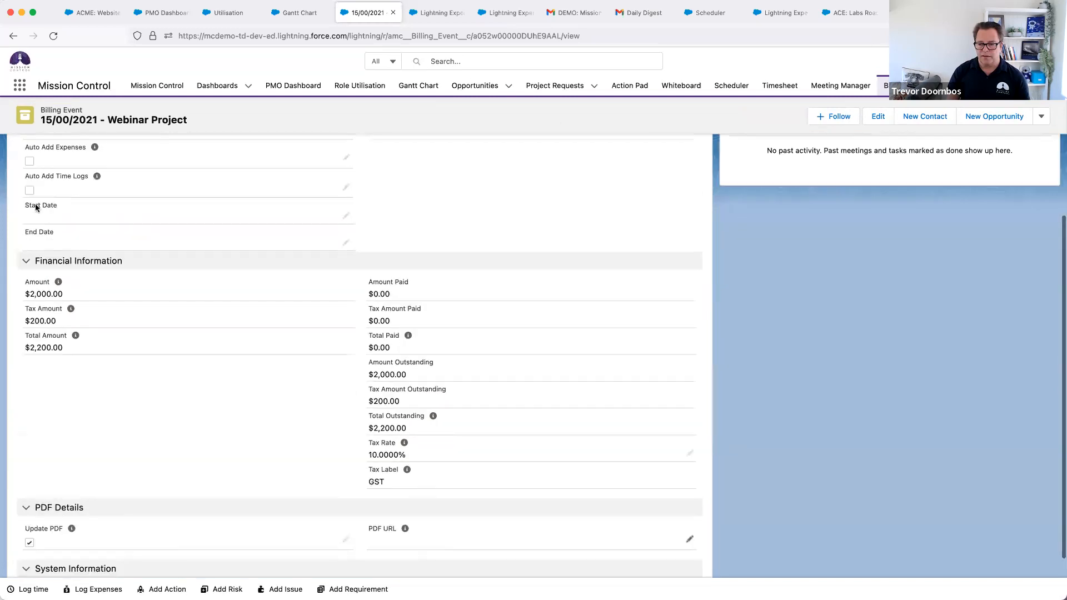
{"action": "scroll", "coordinate": [37, 208], "scroll_direction": "up", "scroll_amount": 3}
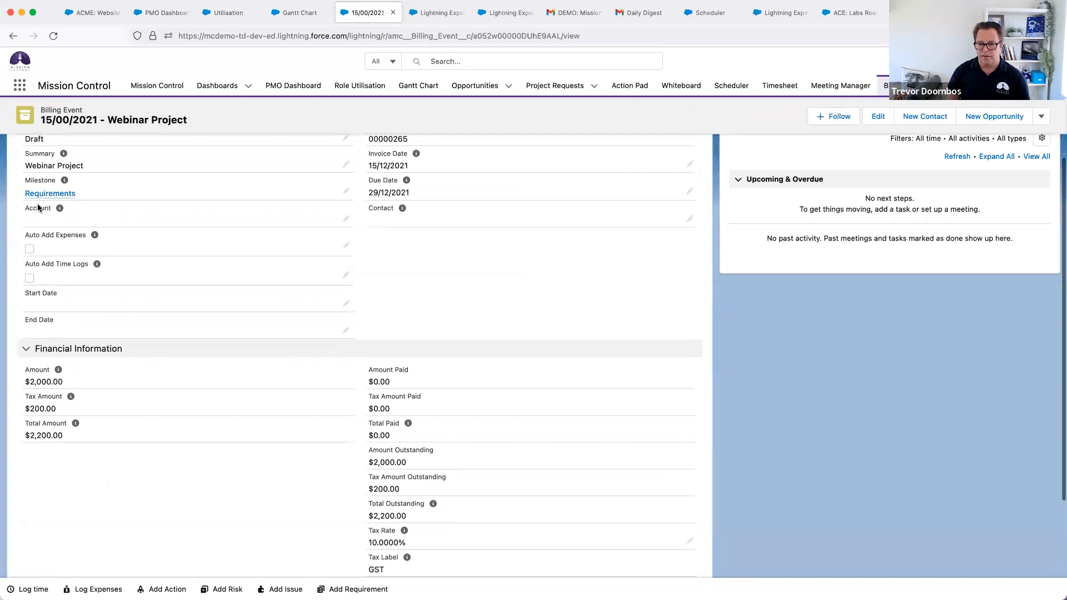
{"action": "scroll", "coordinate": [117, 308], "scroll_direction": "up", "scroll_amount": 5}
Step: Add billing payment REQS Paid to the billing event: $2,200.00, dated 15/12/2021, method Direct Deposit, reference MCTa123
{"action": "left_click", "coordinate": [40, 205]}
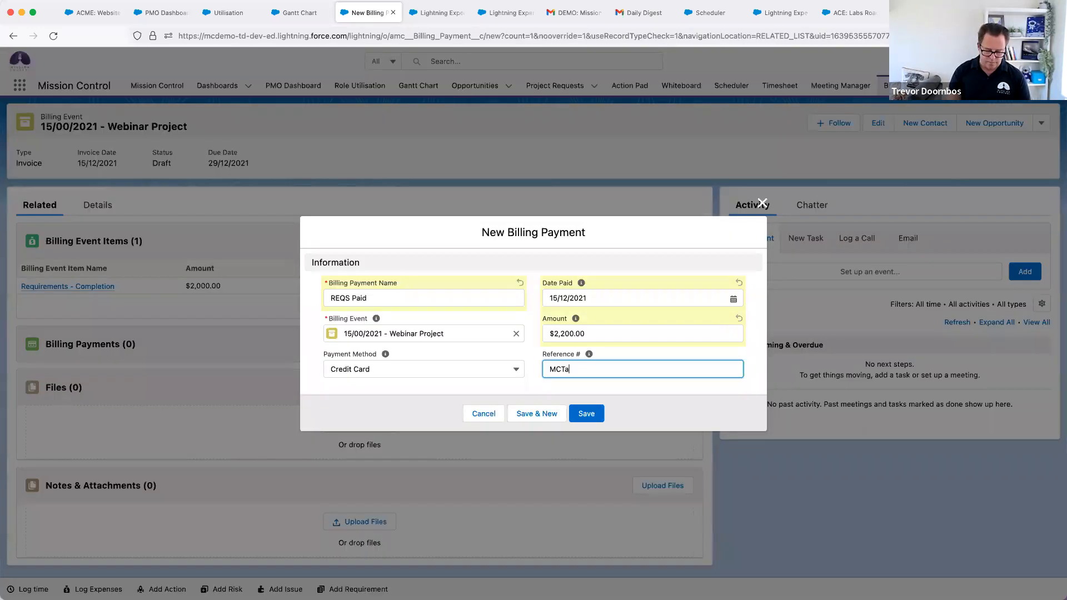
{"action": "type", "text": "123"}
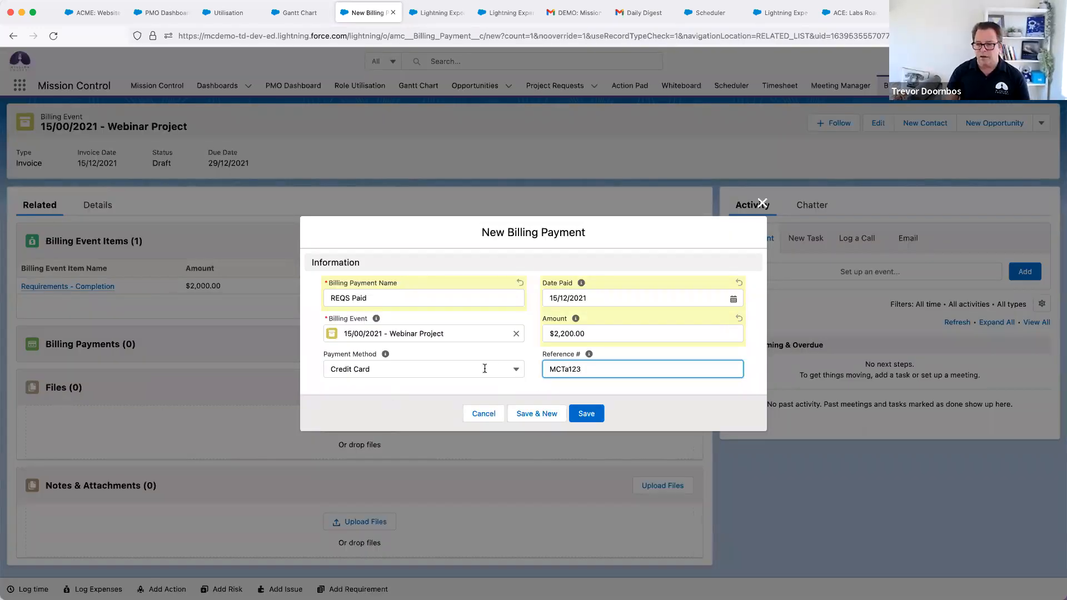
{"action": "left_click", "coordinate": [383, 370]}
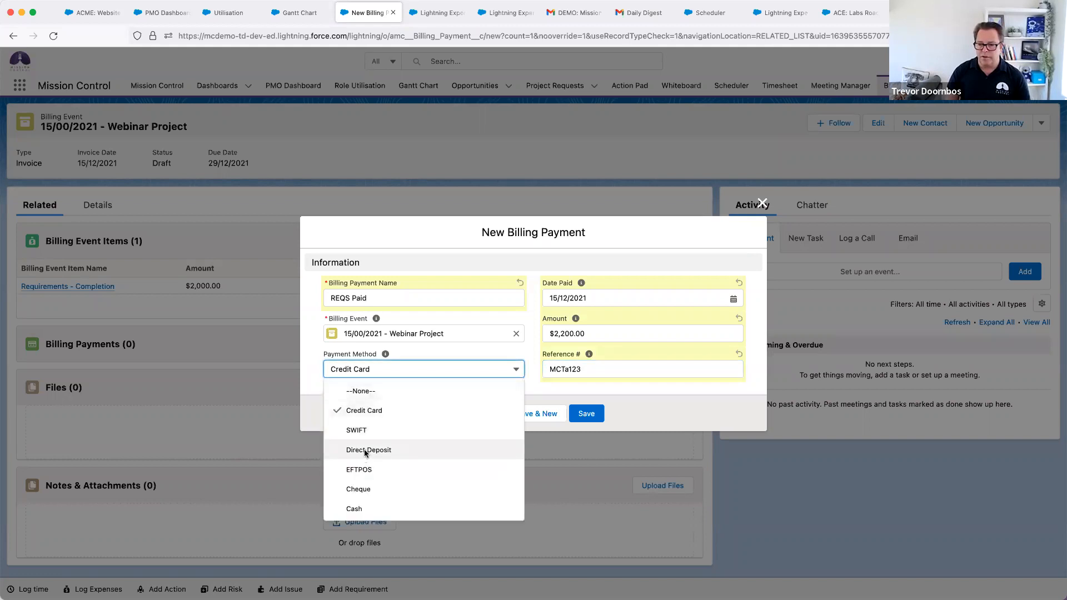
{"action": "left_click", "coordinate": [383, 448]}
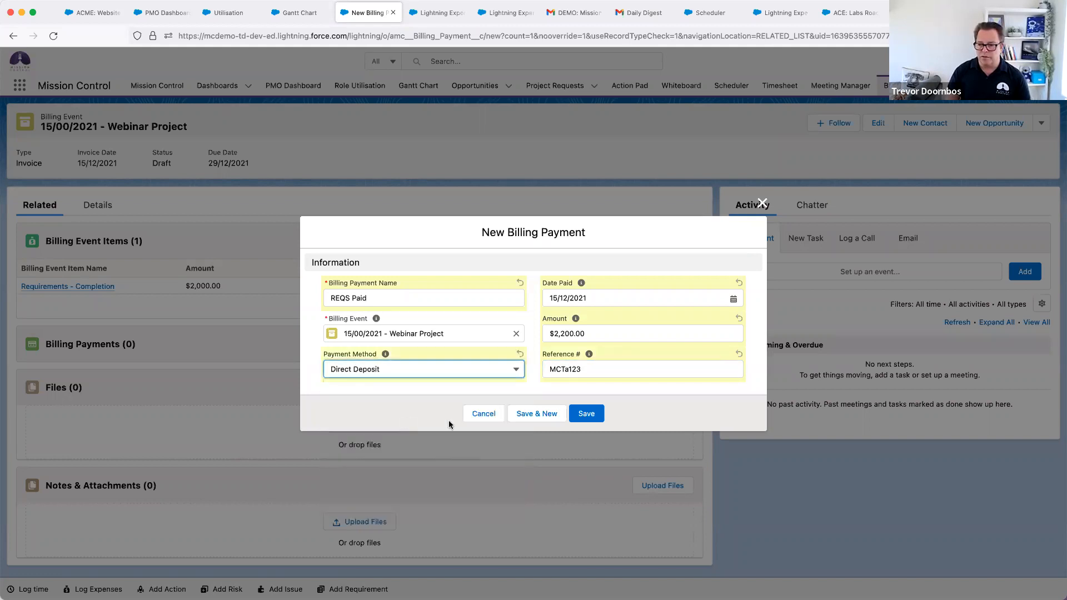
{"action": "left_click", "coordinate": [590, 417]}
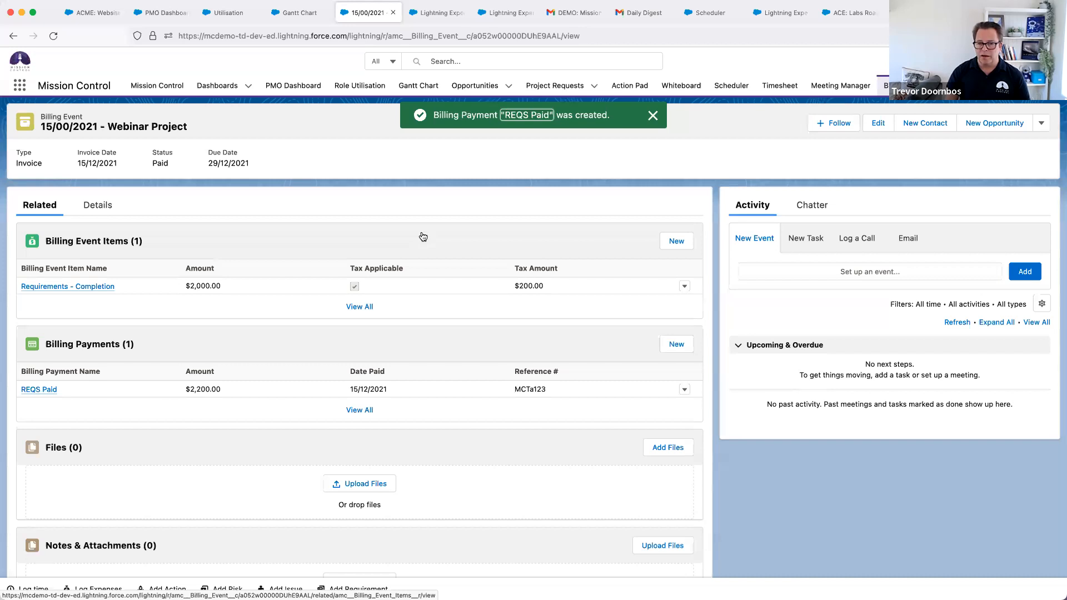
Step: Return to the Webinar Project and review its Insights on billable value, hours, P&L, invoices, CPI and SPI
{"action": "key", "text": "super+Left"}
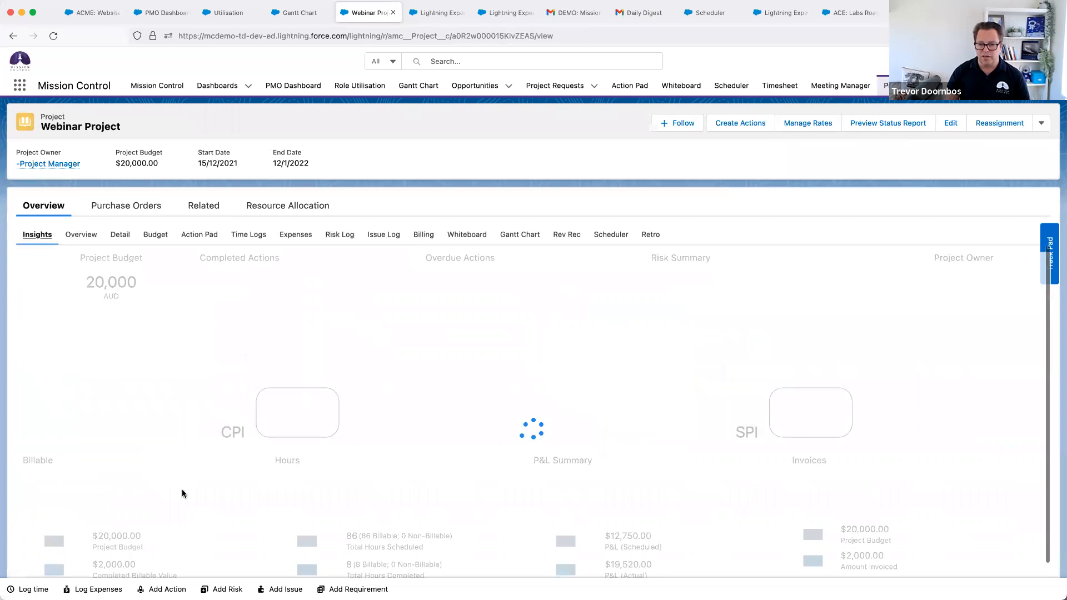
{"action": "scroll", "coordinate": [415, 520], "scroll_direction": "down", "scroll_amount": 2}
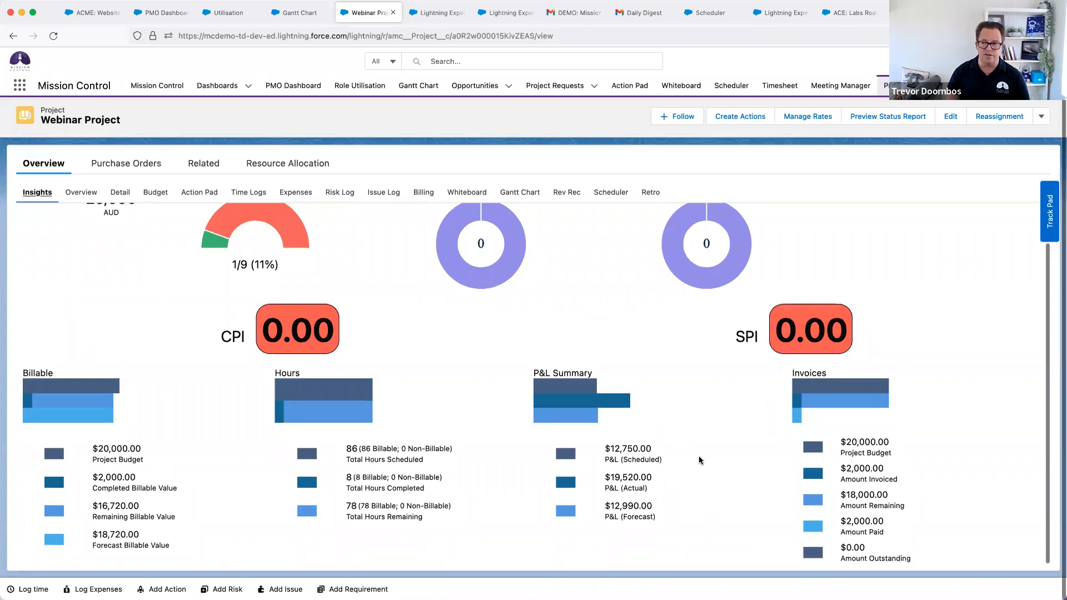
{"action": "scroll", "coordinate": [684, 389], "scroll_direction": "up", "scroll_amount": 2}
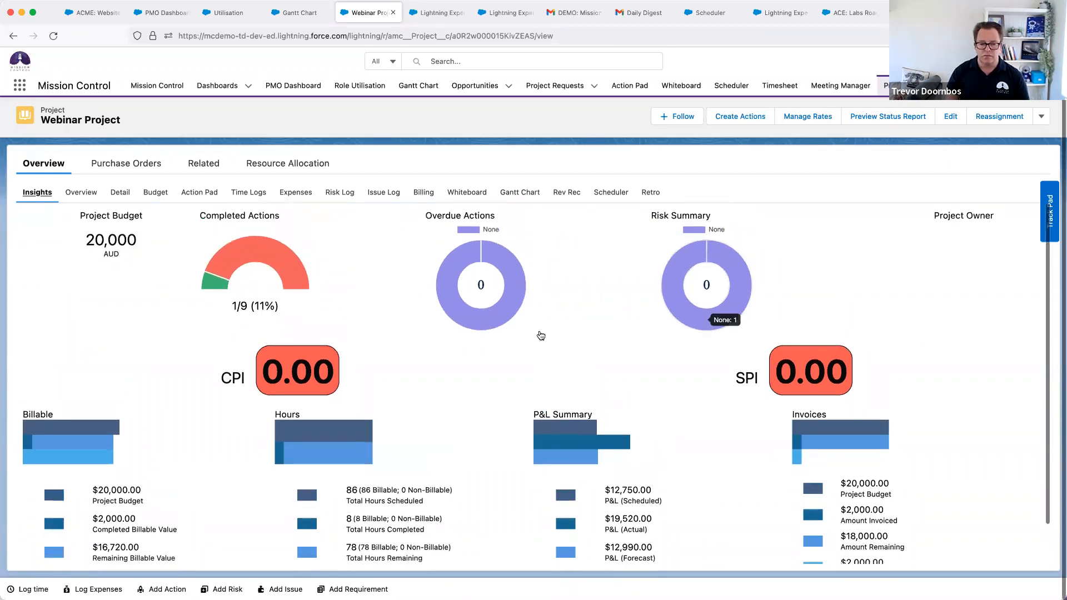
Step: On the project's Gantt Chart, move Implementation Planning to 22 Dec 2021, extend the Implementation action to 31 Dec 2021, and save
{"action": "left_click", "coordinate": [506, 194]}
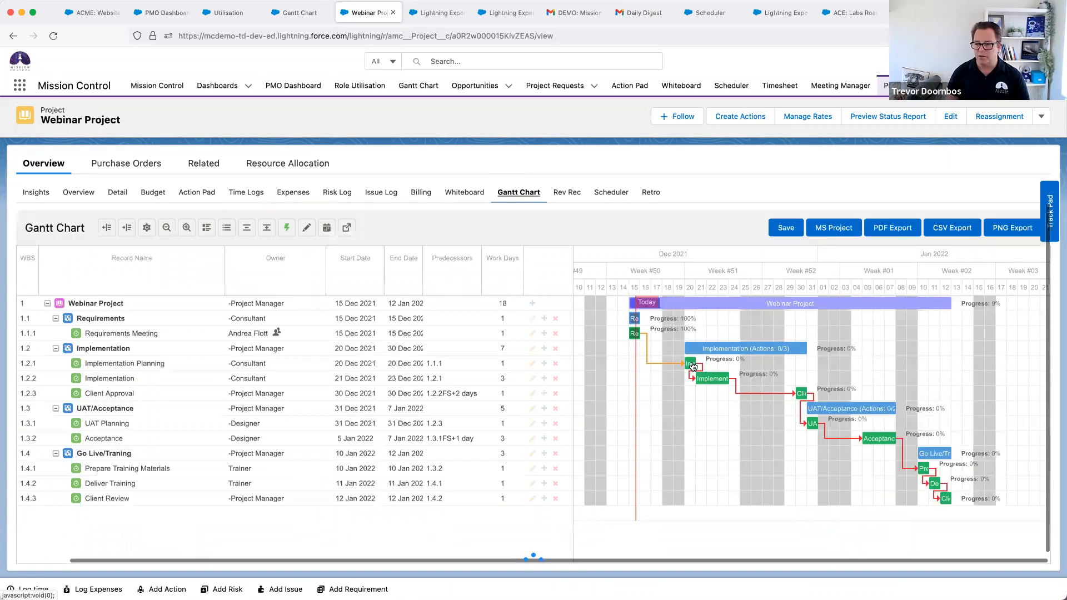
{"action": "mouse_move", "coordinate": [693, 366]}
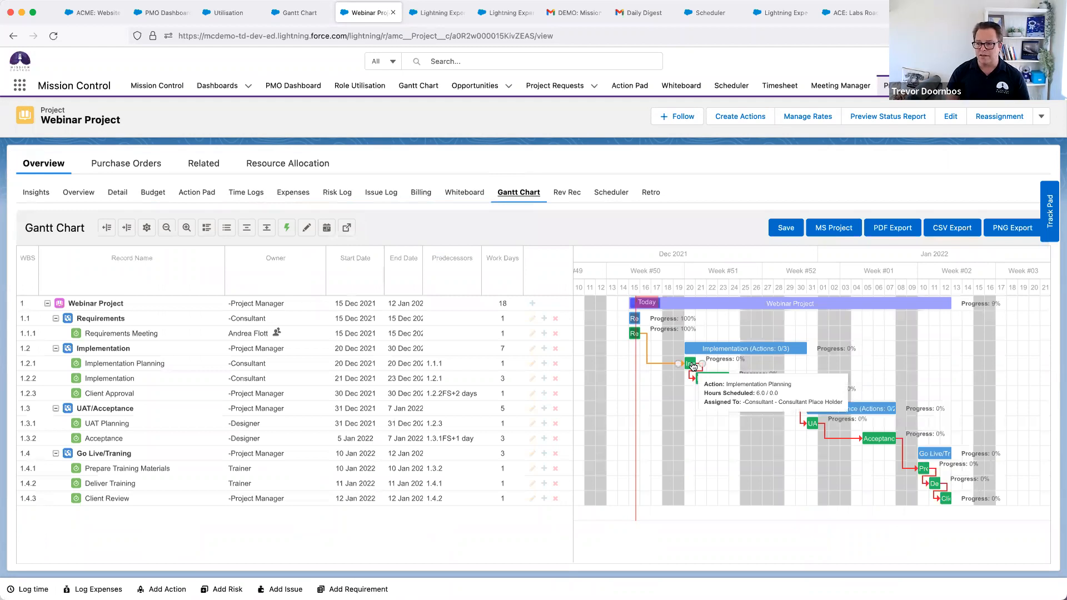
{"action": "left_click_drag", "start_coordinate": [692, 366], "coordinate": [714, 365]}
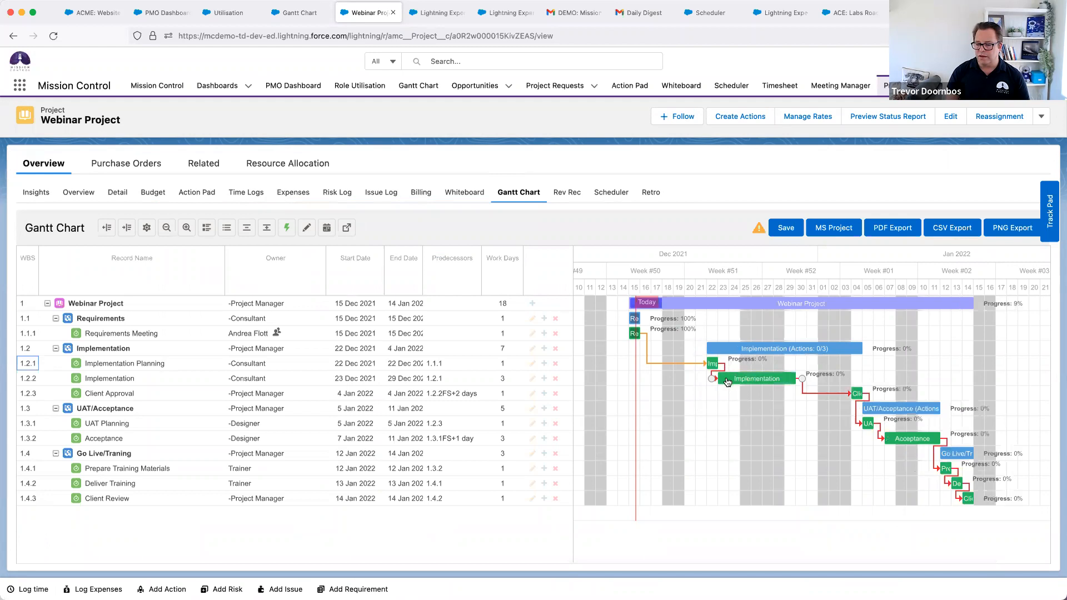
{"action": "left_click_drag", "start_coordinate": [796, 378], "coordinate": [820, 379]}
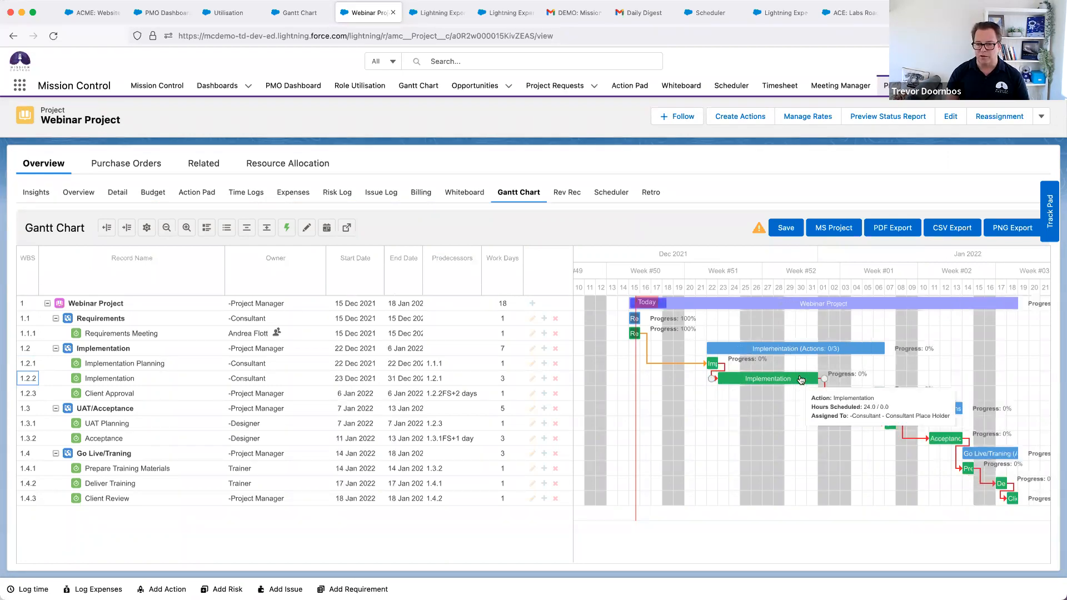
{"action": "left_click", "coordinate": [786, 227]}
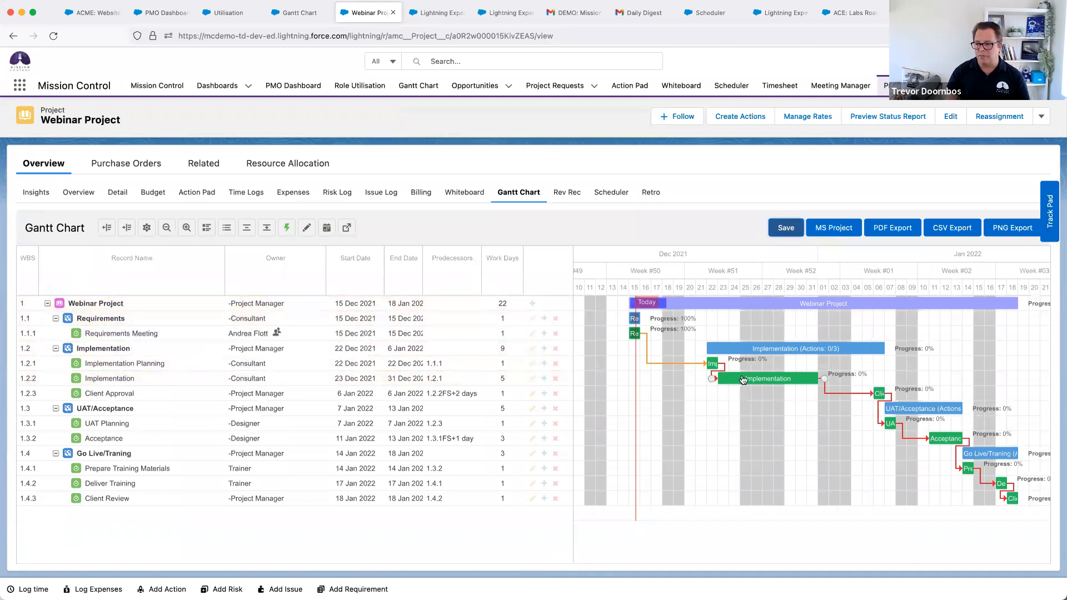
Step: Open the Implementation action's details from the Gantt Chart and close them without changes
{"action": "left_click", "coordinate": [743, 380]}
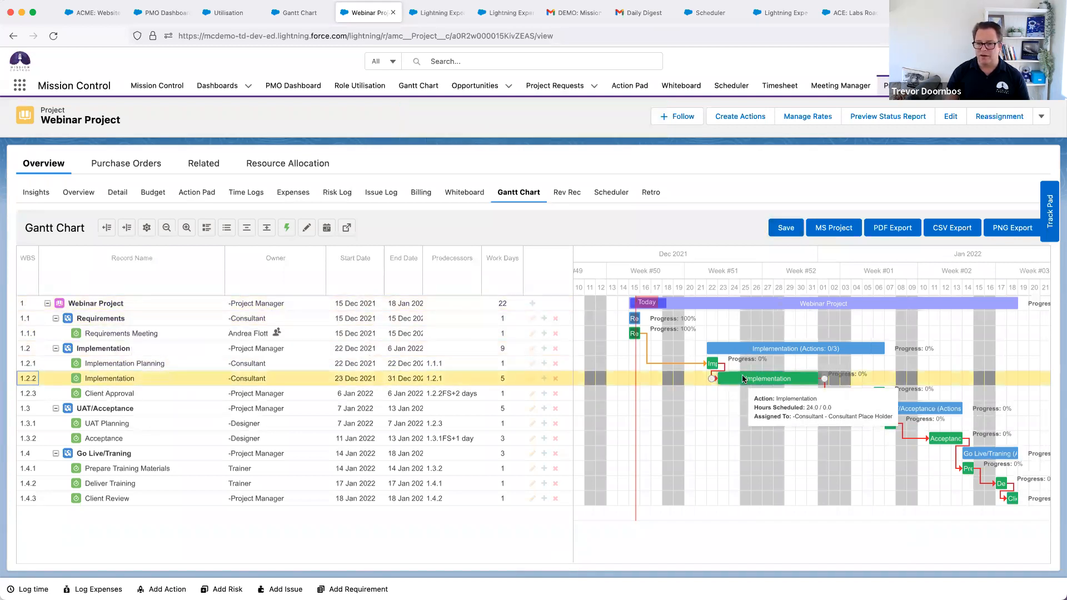
{"action": "double_click", "coordinate": [743, 379]}
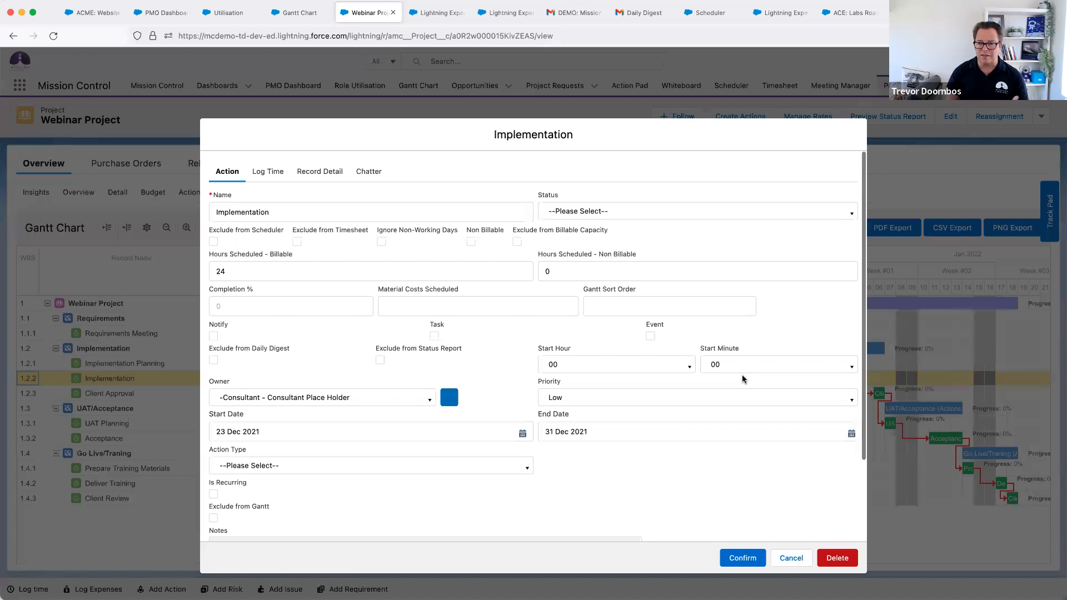
{"action": "left_click", "coordinate": [787, 559]}
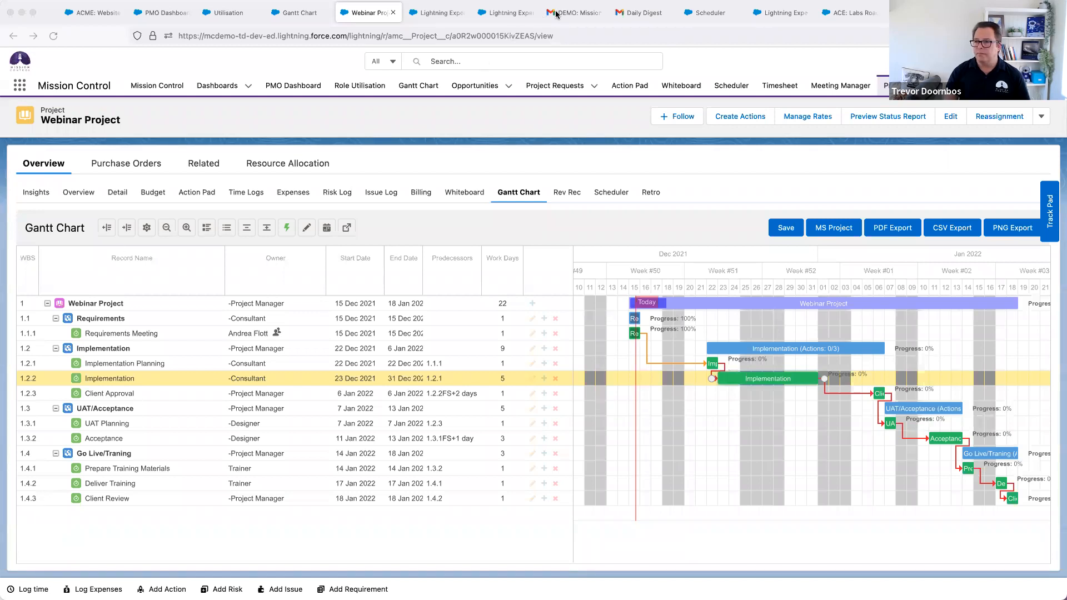
Step: Switch to the Scheduler and review its filter options, including the status choices, without applying any changes
{"action": "left_click", "coordinate": [708, 14]}
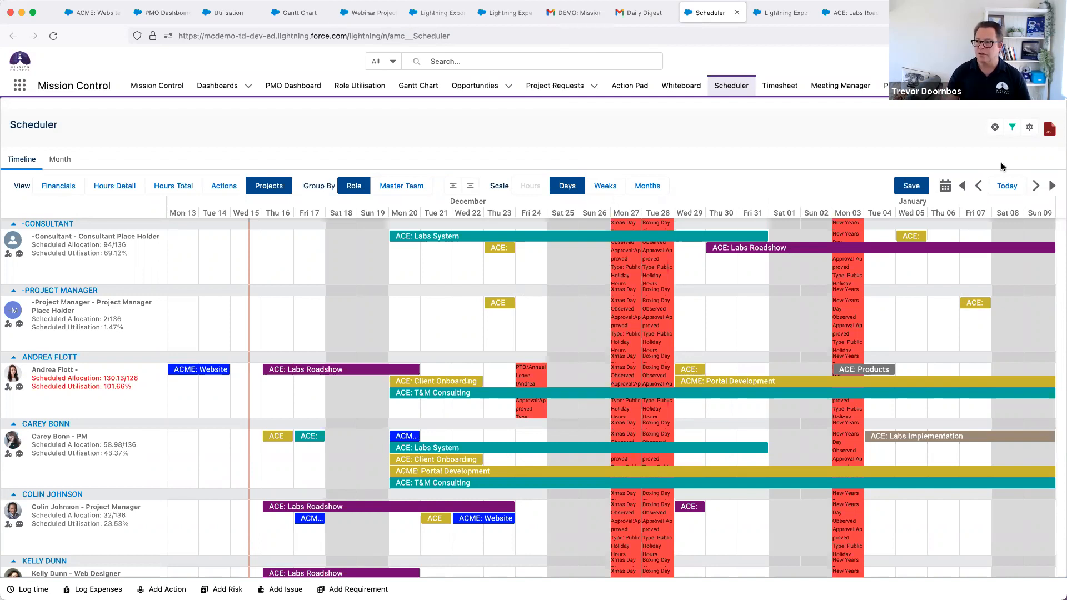
{"action": "left_click", "coordinate": [1010, 130]}
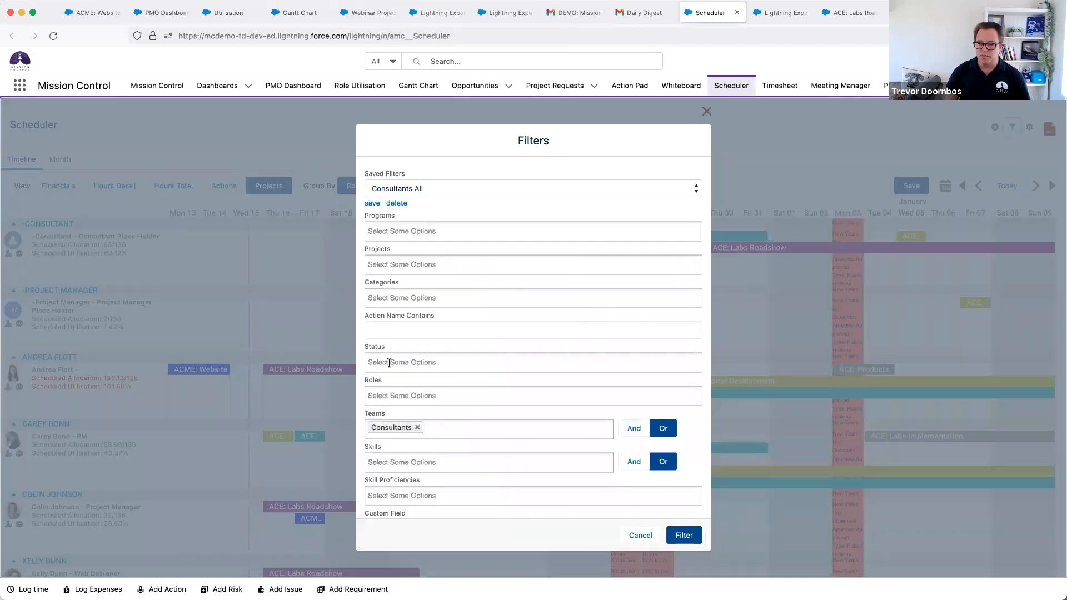
{"action": "left_click", "coordinate": [389, 362]}
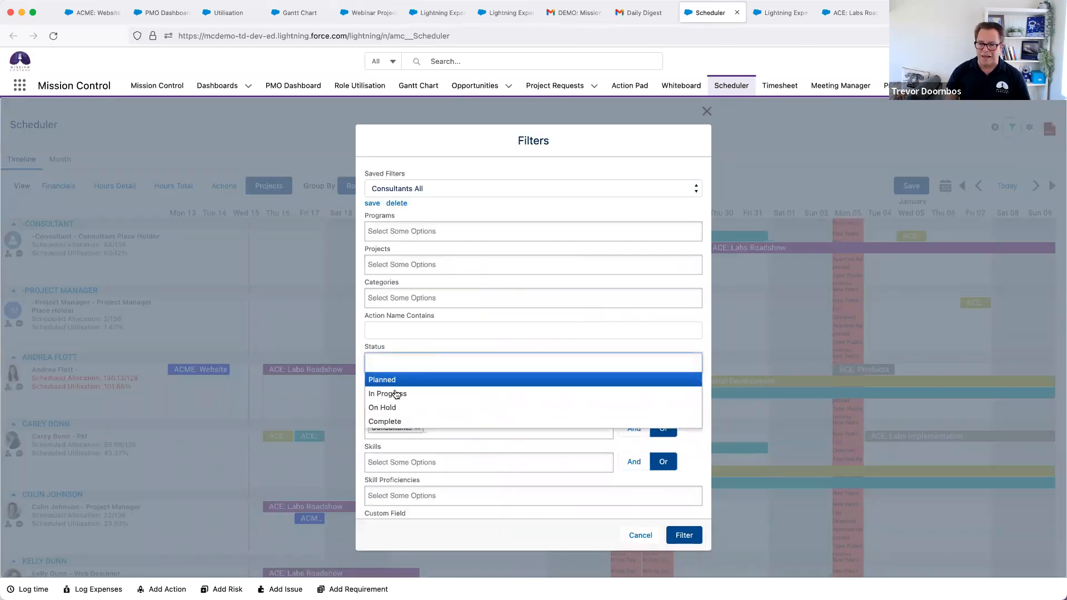
{"action": "left_click", "coordinate": [431, 346]}
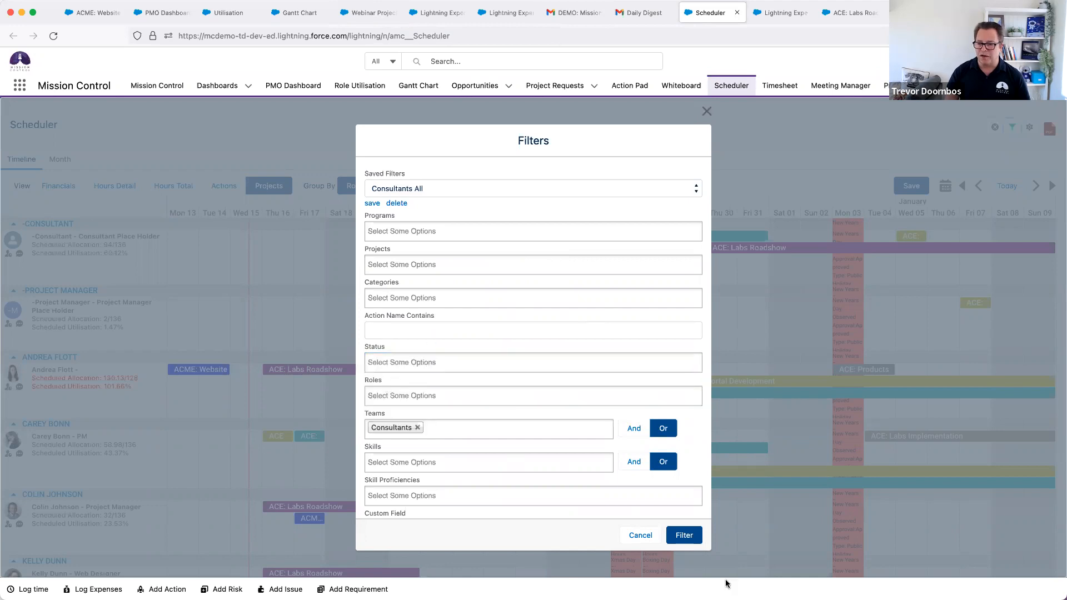
{"action": "left_click", "coordinate": [640, 535]}
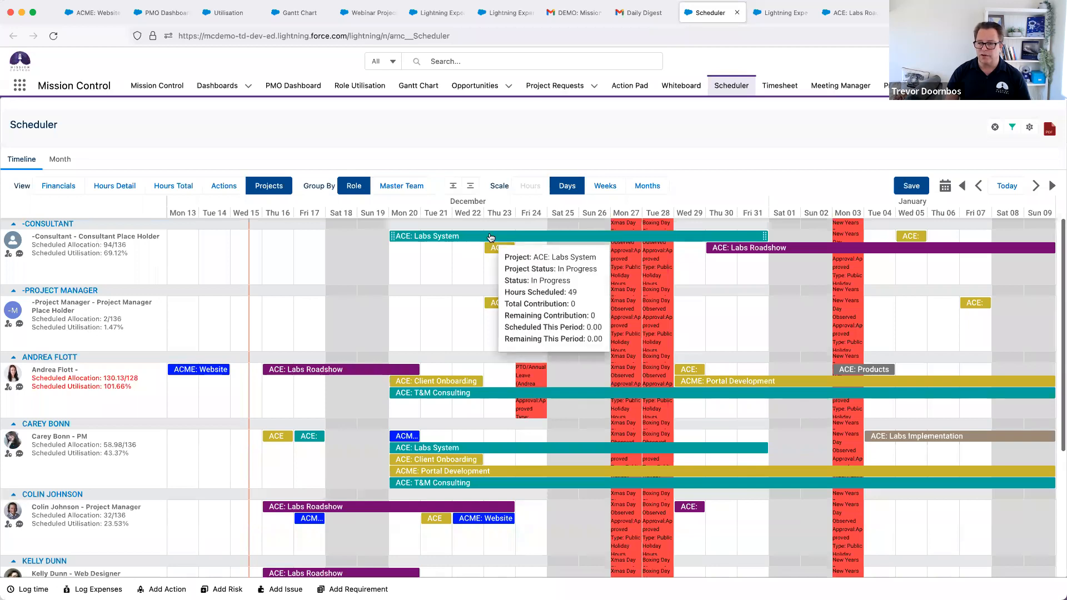
Step: Review the Scheduler's project bar details for the consultant placeholder, the individual actions, and the daily hours total per resource
{"action": "mouse_move", "coordinate": [495, 249]}
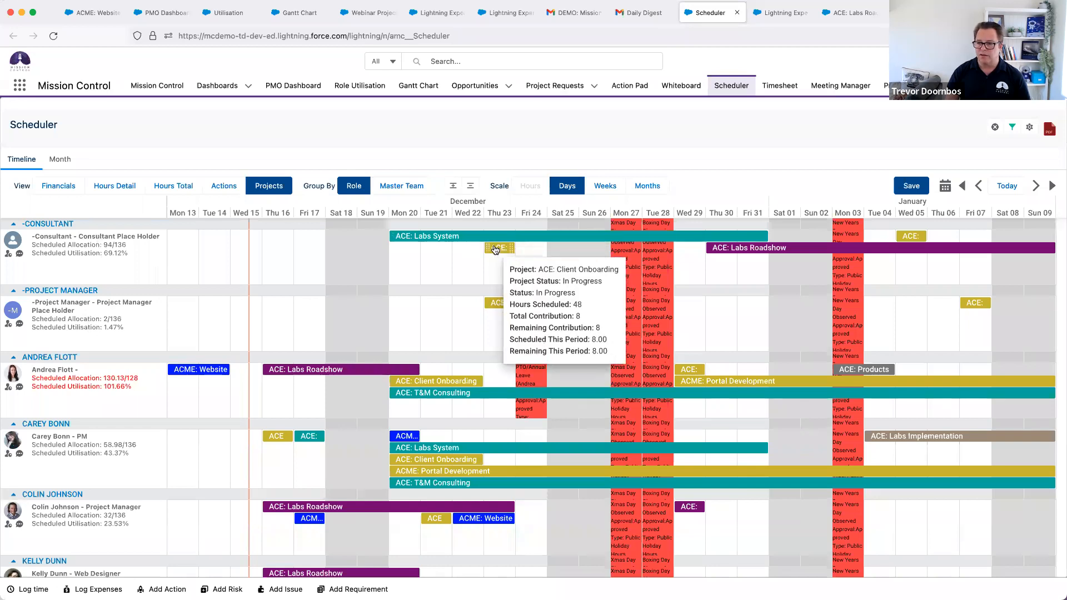
{"action": "mouse_move", "coordinate": [752, 255]}
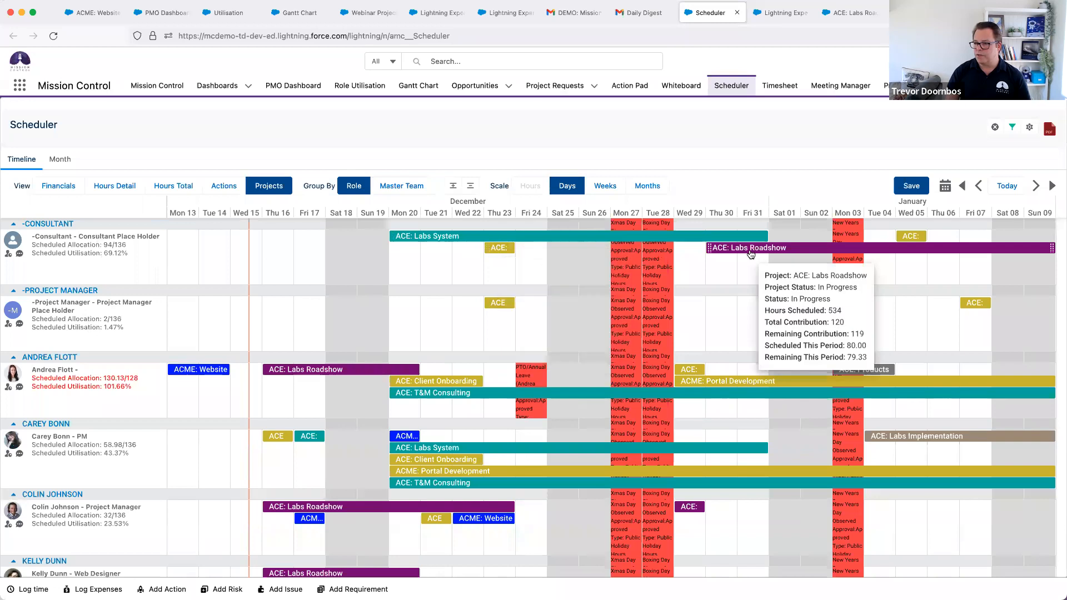
{"action": "left_click", "coordinate": [231, 189]}
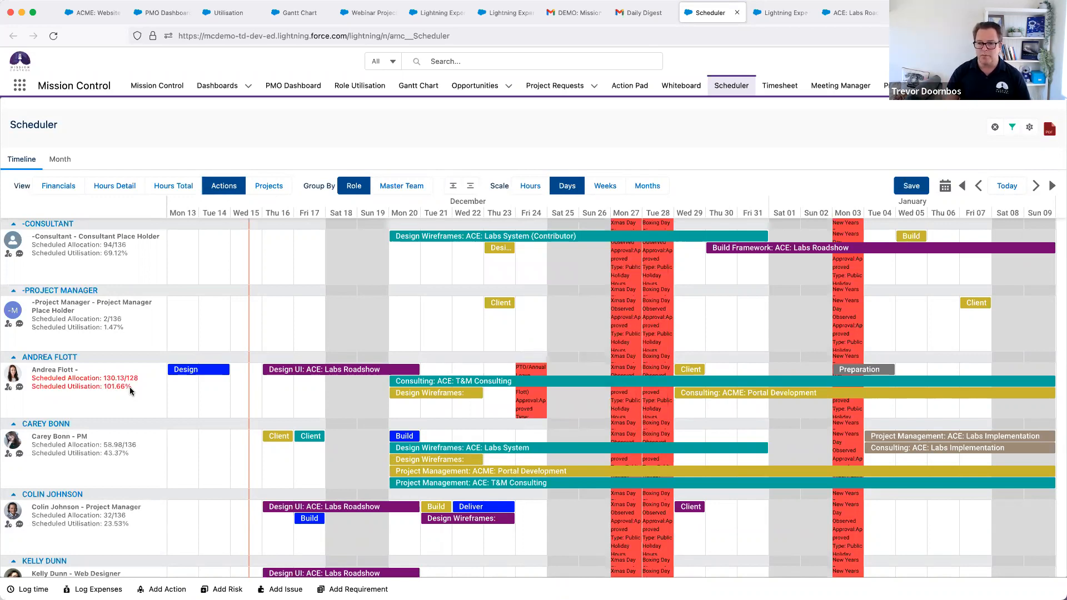
{"action": "left_click", "coordinate": [158, 188]}
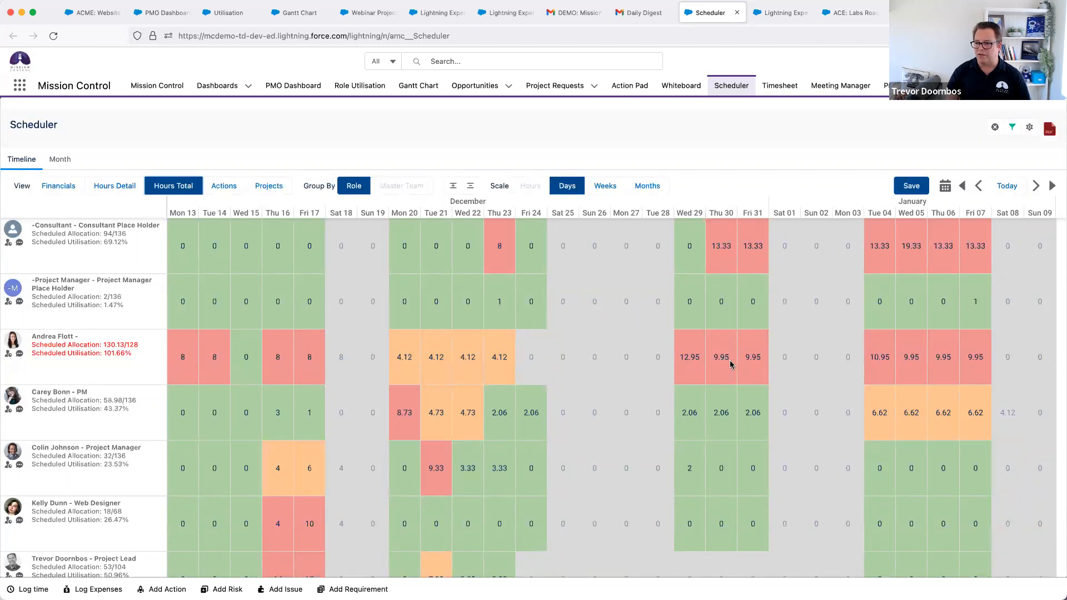
Step: In the Actions view, reassign ACE: Client Onboarding's Client Approval action on 29 Dec 2021 from the overallocated team member to the Consultant Place Holder
{"action": "left_click", "coordinate": [225, 187]}
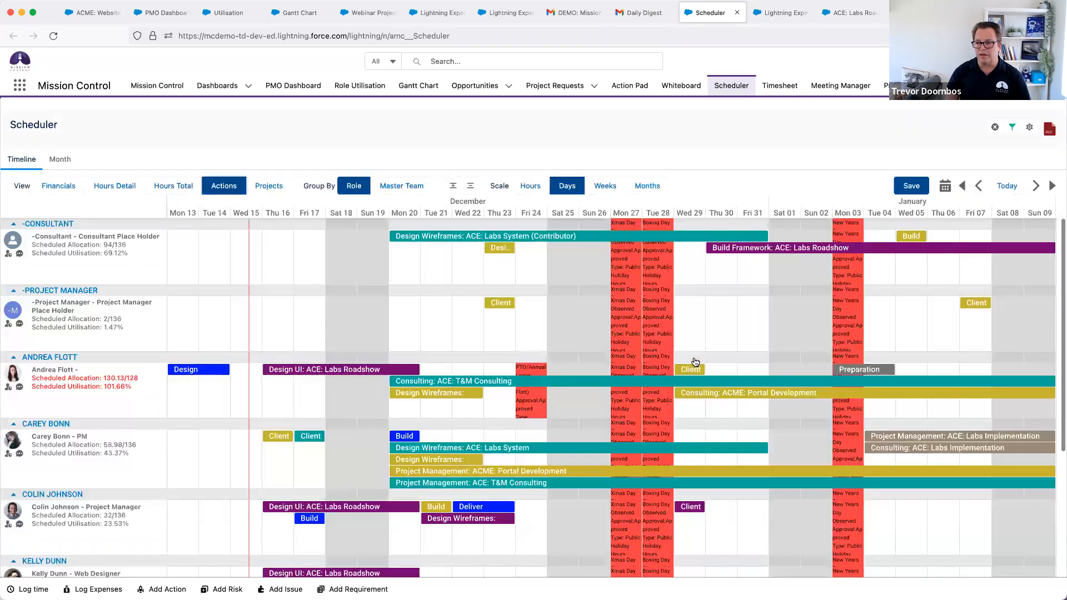
{"action": "mouse_move", "coordinate": [694, 371]}
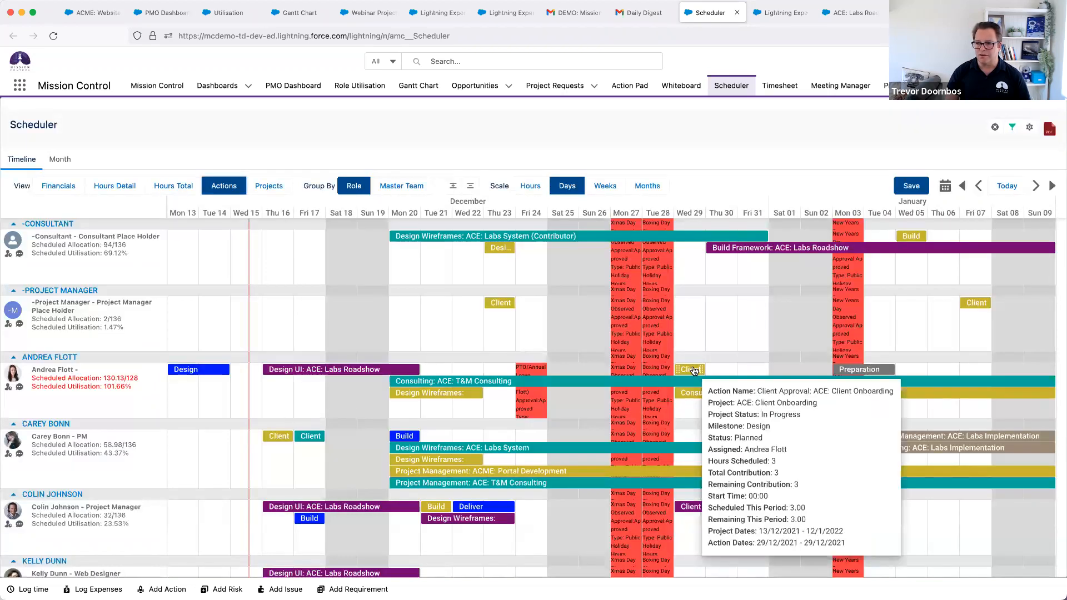
{"action": "left_click_drag", "start_coordinate": [694, 371], "coordinate": [695, 278]}
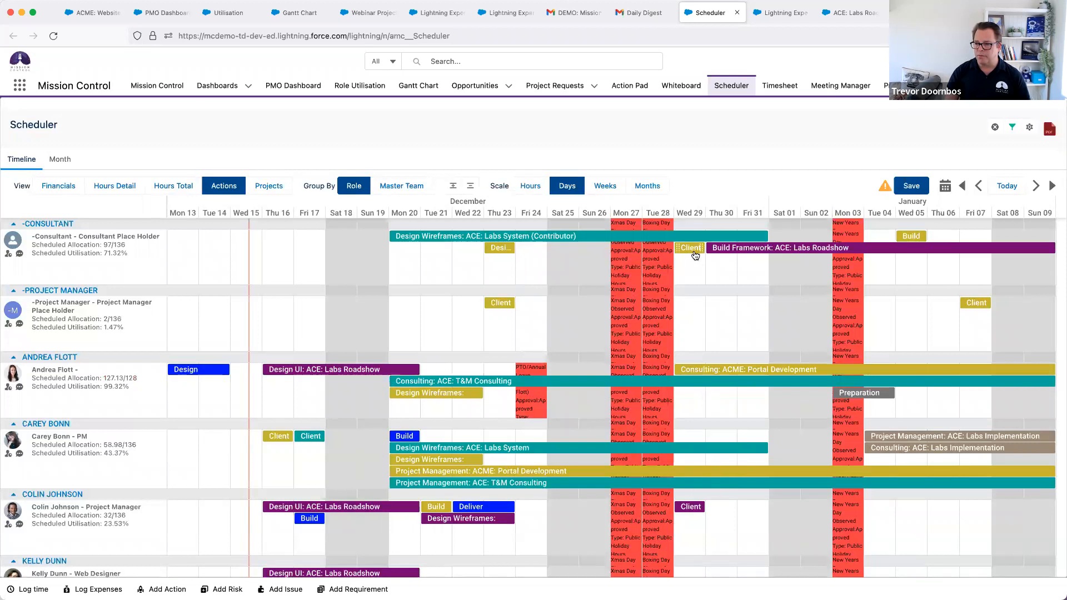
{"action": "mouse_move", "coordinate": [695, 255]}
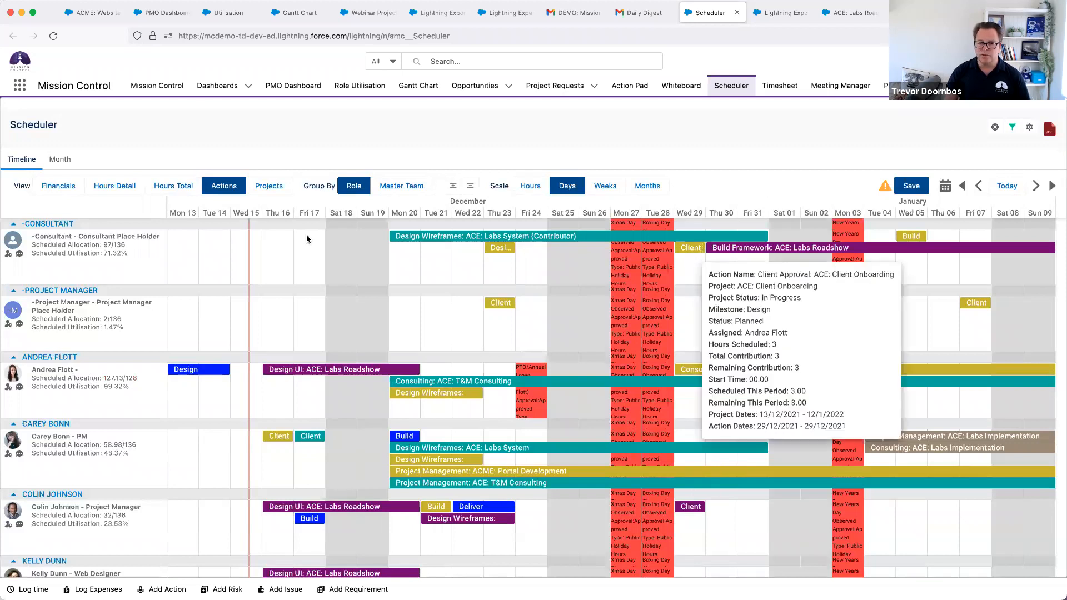
Step: Recheck the daily hours total per resource, and return to the Actions view to inspect the ACE: T&M Consulting action
{"action": "left_click", "coordinate": [174, 186]}
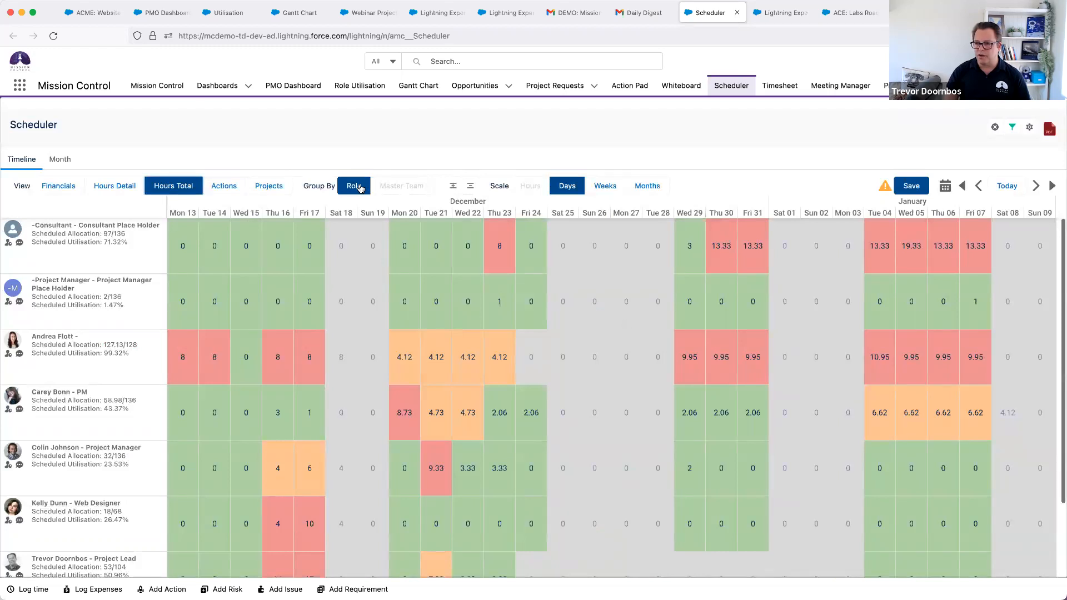
{"action": "left_click", "coordinate": [229, 187]}
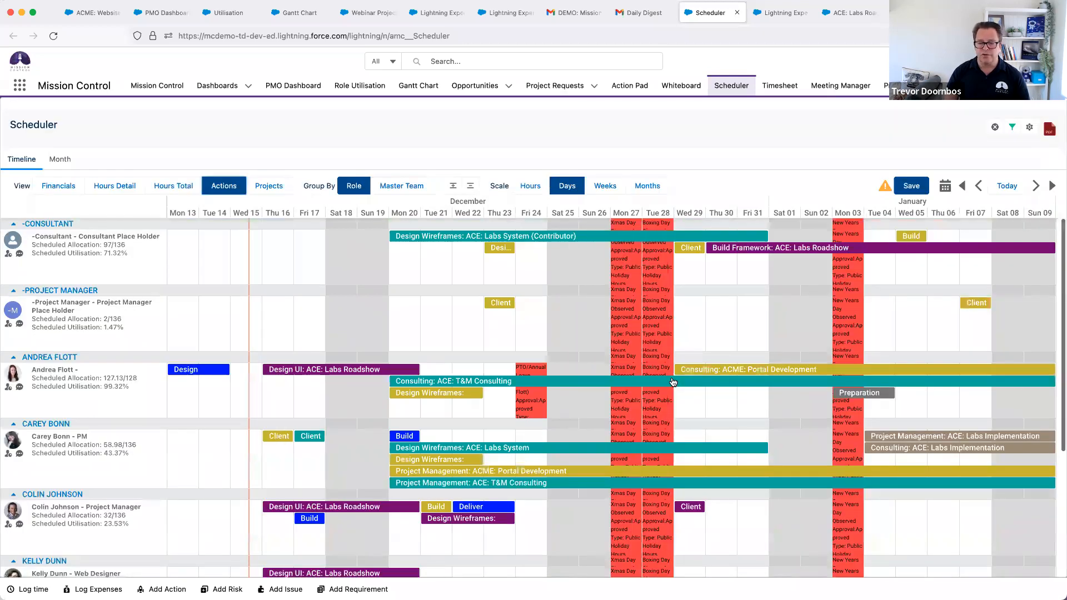
{"action": "mouse_move", "coordinate": [673, 382]}
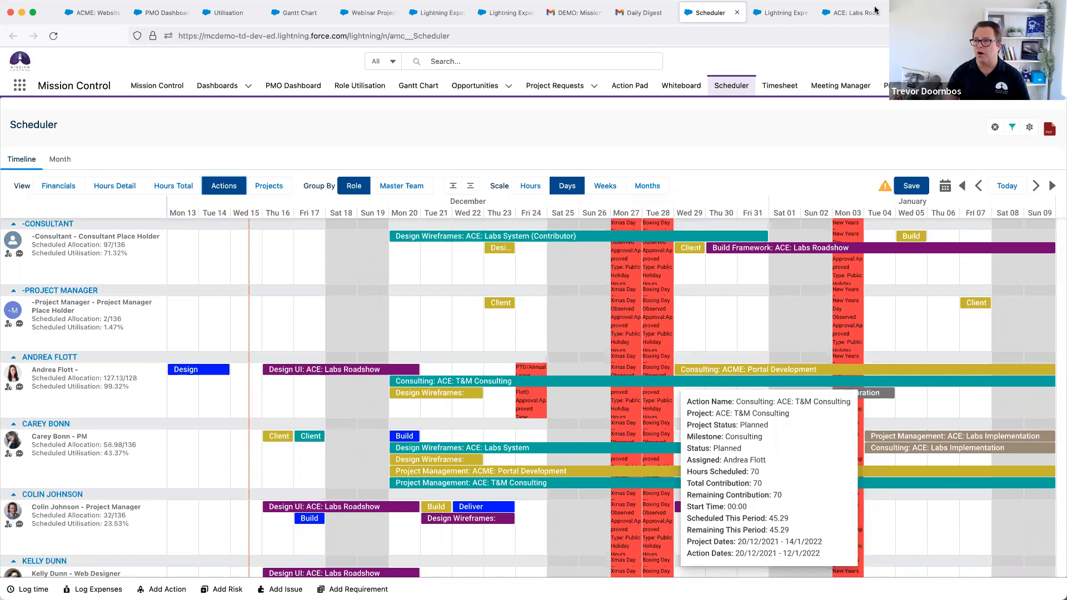
Step: Load the Timesheet for the week of 12 Dec 2021 and enter 1 billable hour for WEBINAR ONE's Action One on 15/12/2021
{"action": "left_click", "coordinate": [781, 14]}
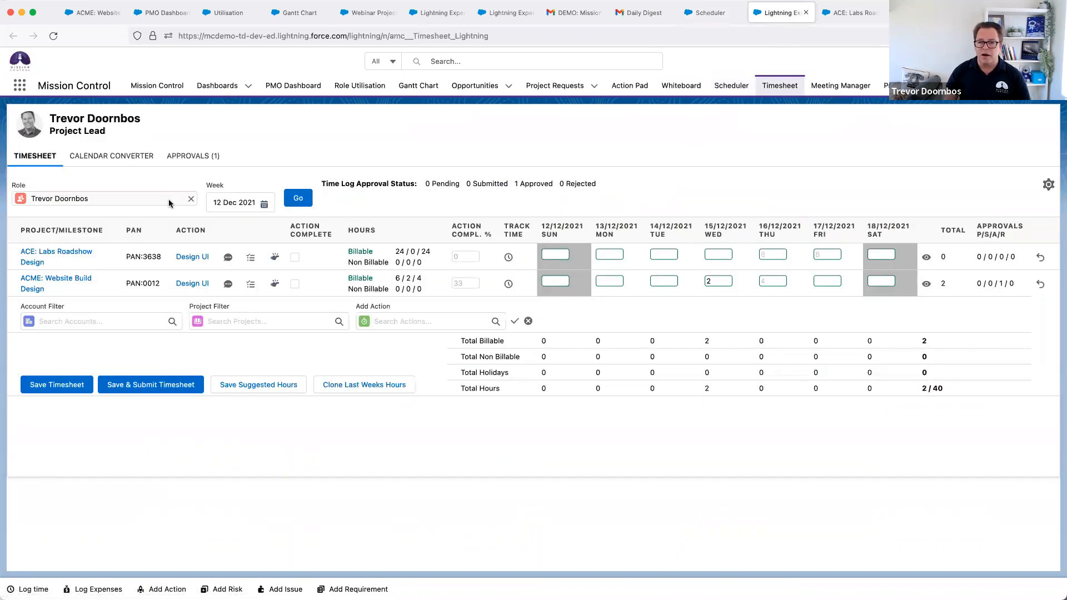
{"action": "left_click", "coordinate": [300, 199]}
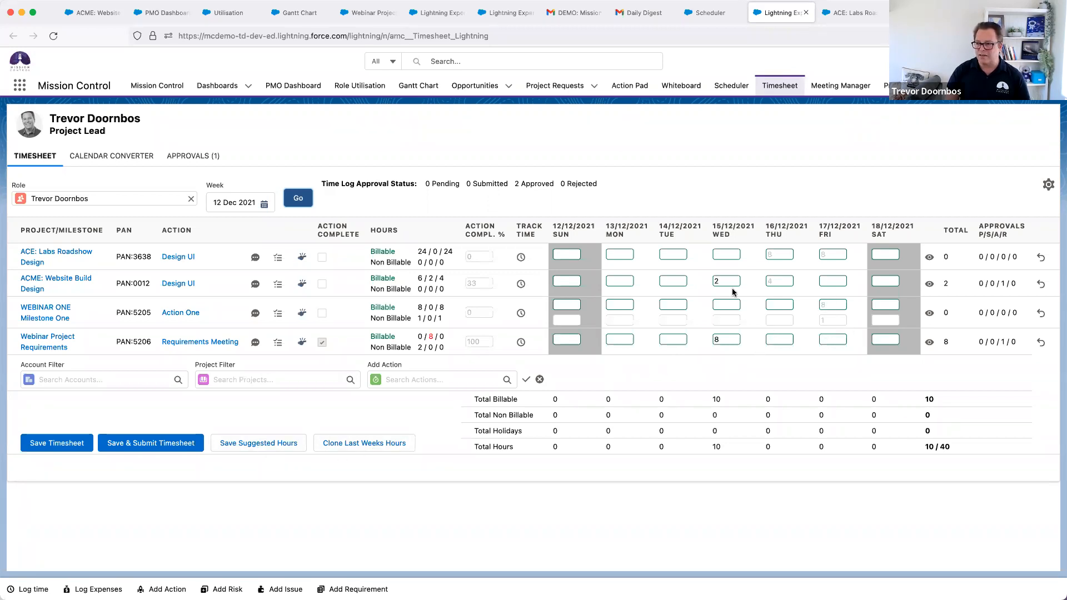
{"action": "left_click", "coordinate": [726, 305]}
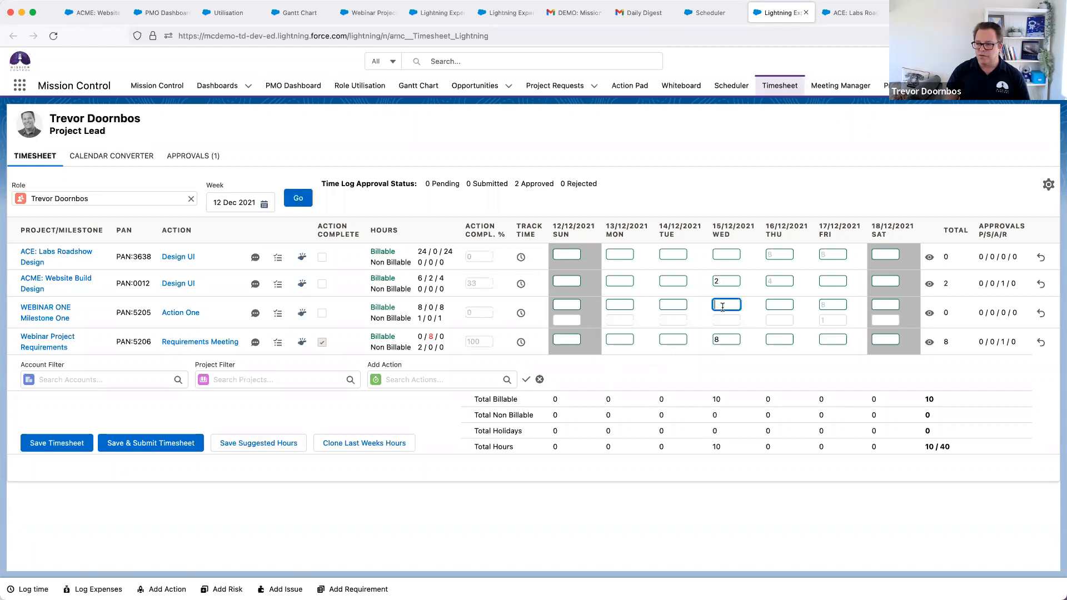
{"action": "type", "text": "1"}
Step: In Action One's time log information, set the Time Log Type to Pre-Sales, add the notes "My notes", save, and close it
{"action": "double_click", "coordinate": [727, 306]}
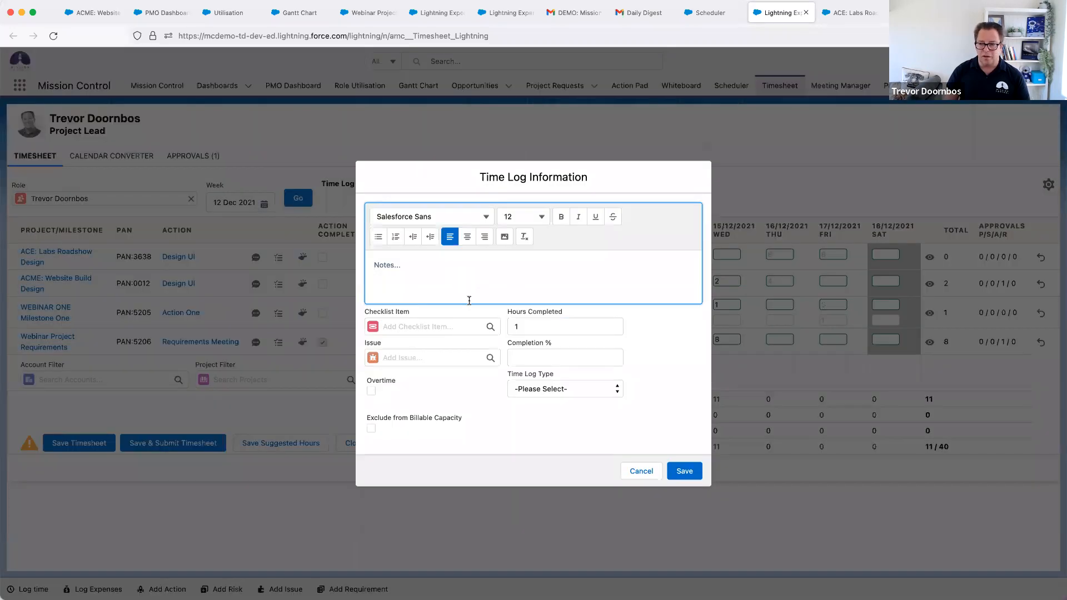
{"action": "left_click", "coordinate": [565, 389]}
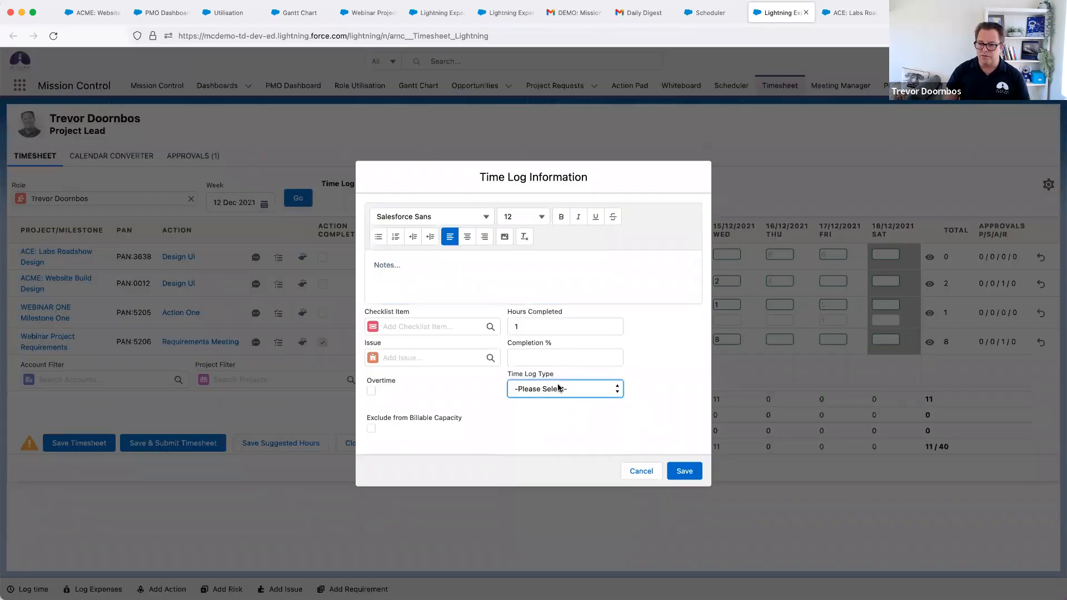
{"action": "left_click", "coordinate": [558, 387]}
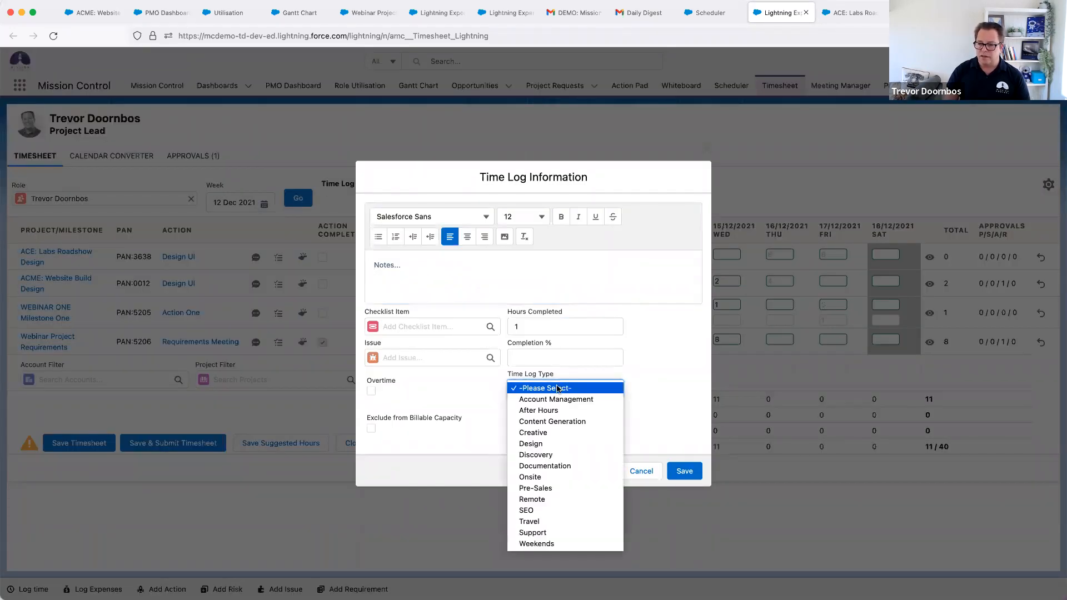
{"action": "left_click", "coordinate": [545, 490]}
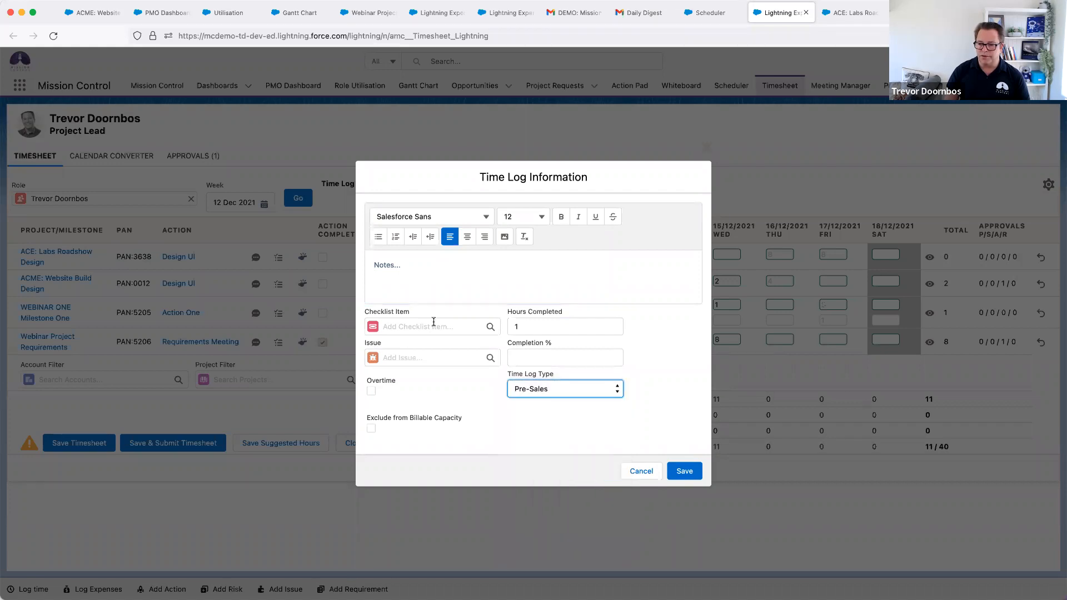
{"action": "left_click", "coordinate": [392, 271]}
{"action": "type", "text": "My notes"}
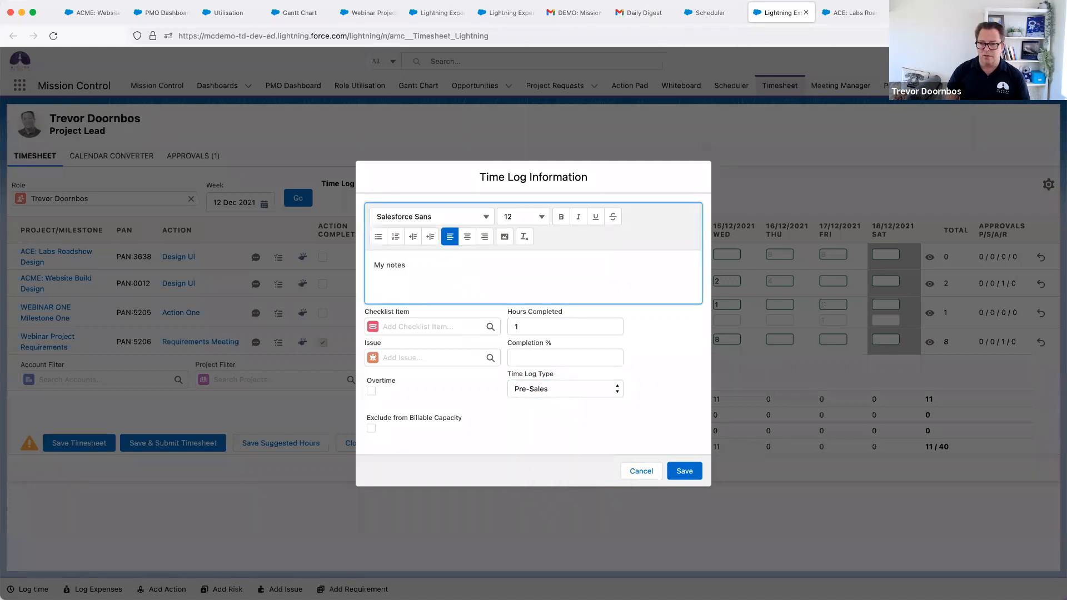
{"action": "left_click", "coordinate": [673, 475]}
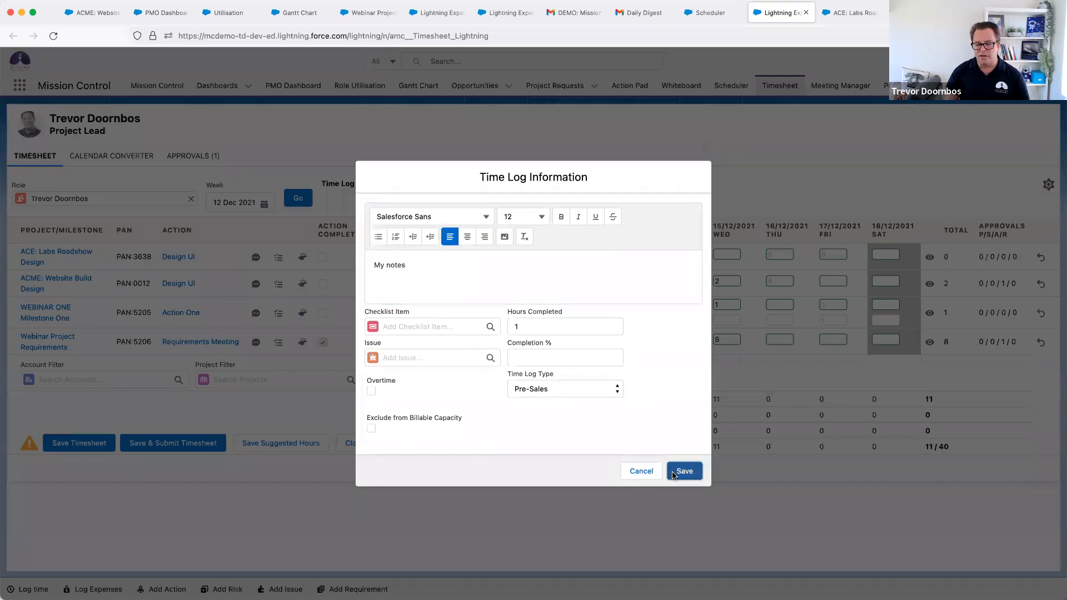
{"action": "left_click", "coordinate": [642, 469]}
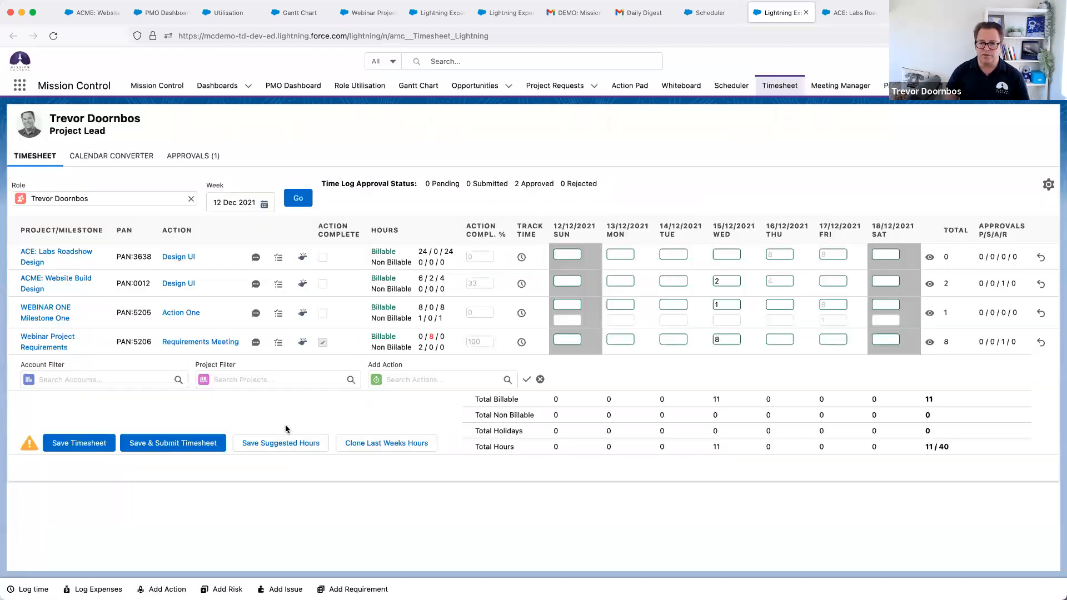
Step: Review the timesheet's Calendar Converter and the PM's time logs awaiting approval, and return to the timesheet
{"action": "left_click", "coordinate": [95, 157]}
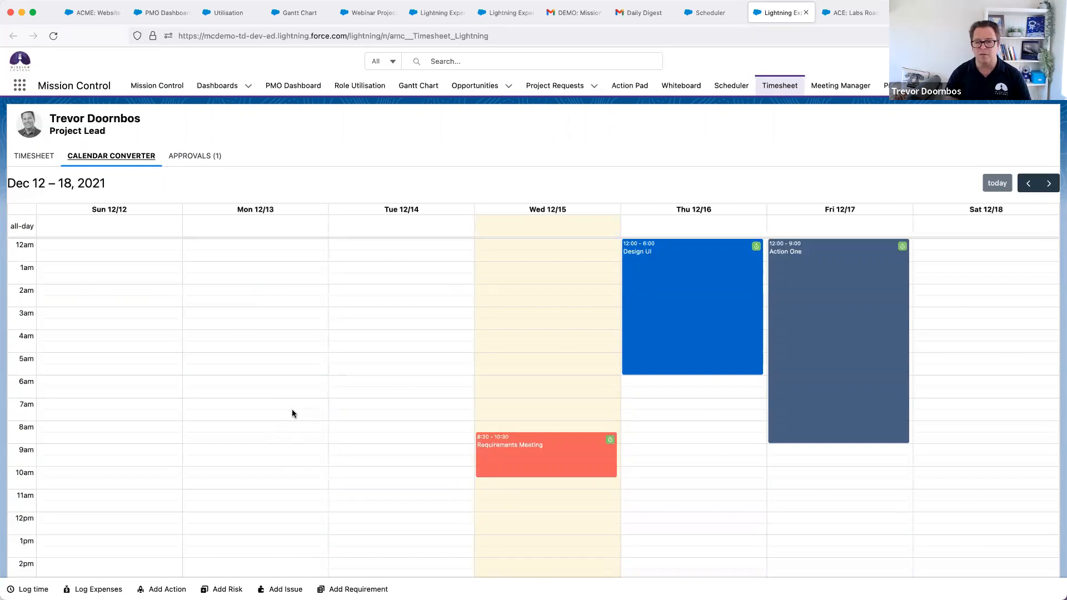
{"action": "left_click", "coordinate": [196, 159]}
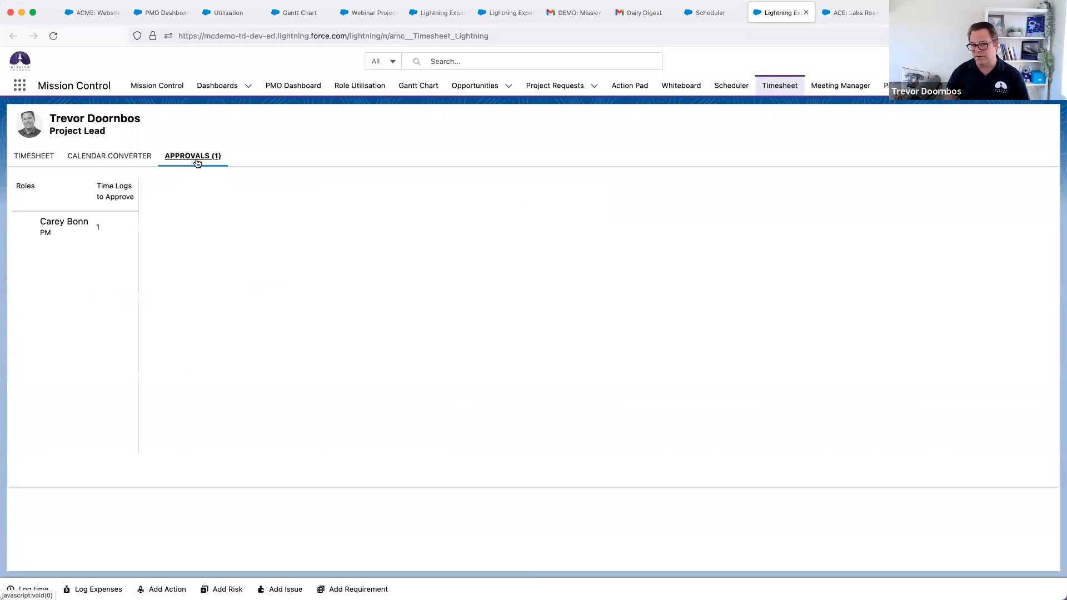
{"action": "left_click", "coordinate": [55, 224]}
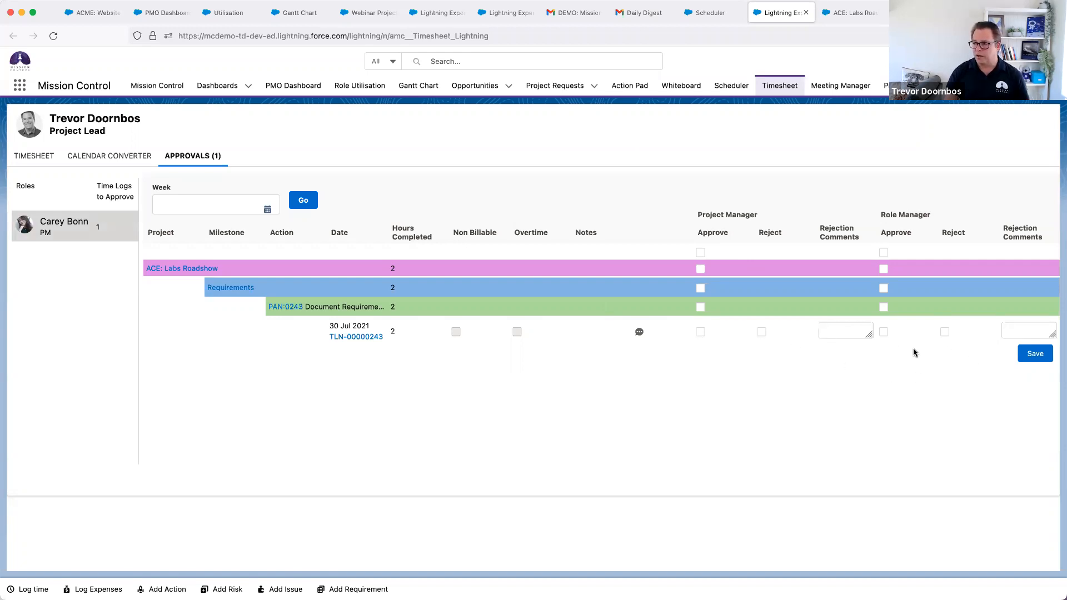
{"action": "left_click", "coordinate": [24, 156]}
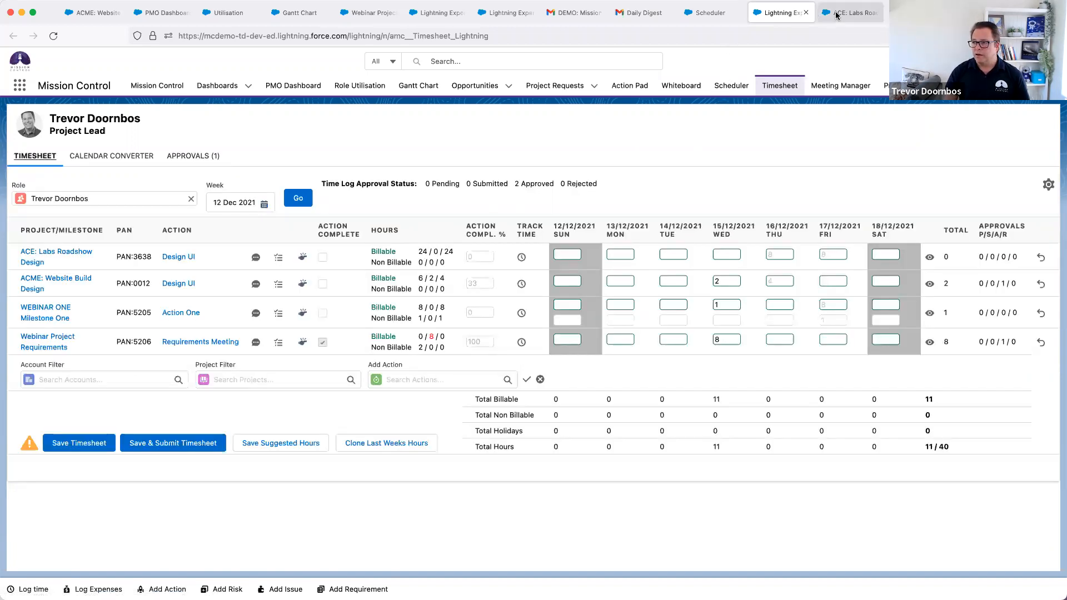
Step: Switch to the ACE: Labs Roadshow project and review its Insights on CPI, SPI, billable value, hours, P&L and invoices
{"action": "key", "text": "ctrl+Tab"}
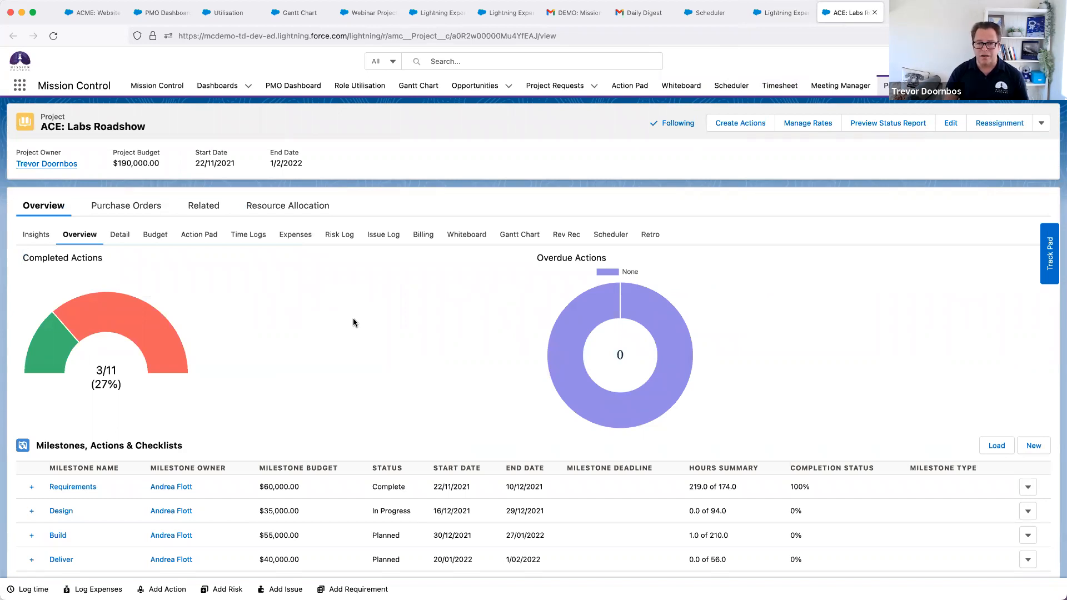
{"action": "left_click", "coordinate": [34, 232]}
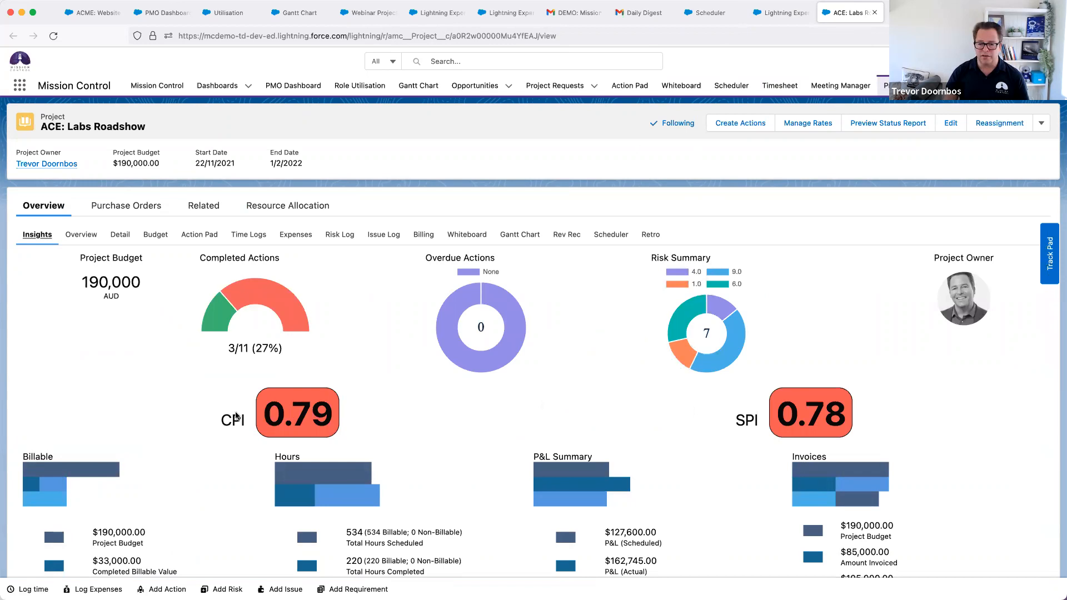
{"action": "scroll", "coordinate": [205, 397], "scroll_direction": "down", "scroll_amount": 1}
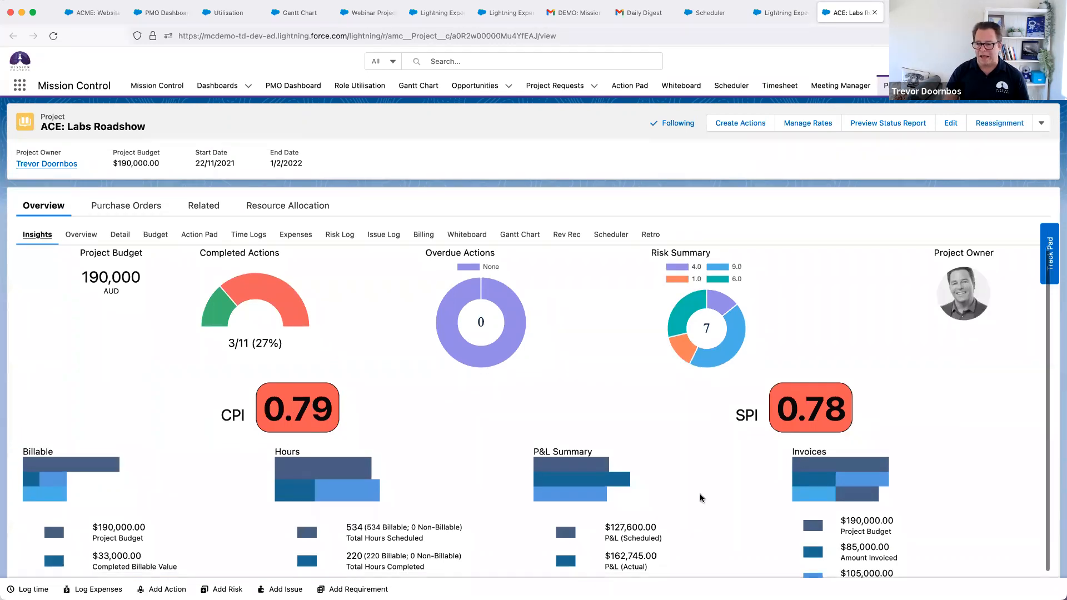
{"action": "scroll", "coordinate": [700, 494], "scroll_direction": "down", "scroll_amount": 2}
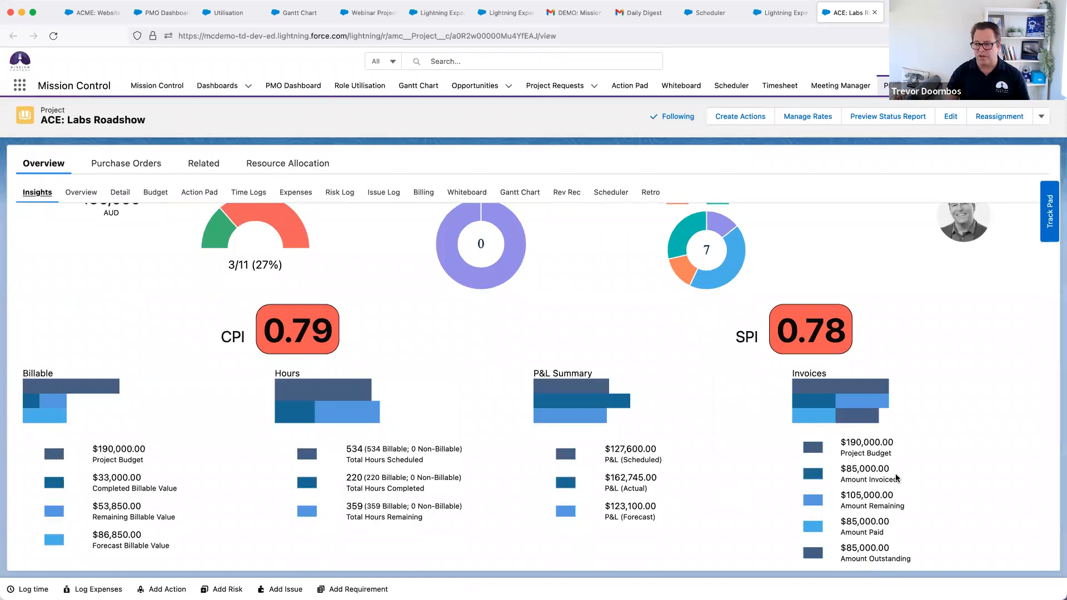
{"action": "scroll", "coordinate": [895, 478], "scroll_direction": "up", "scroll_amount": 2}
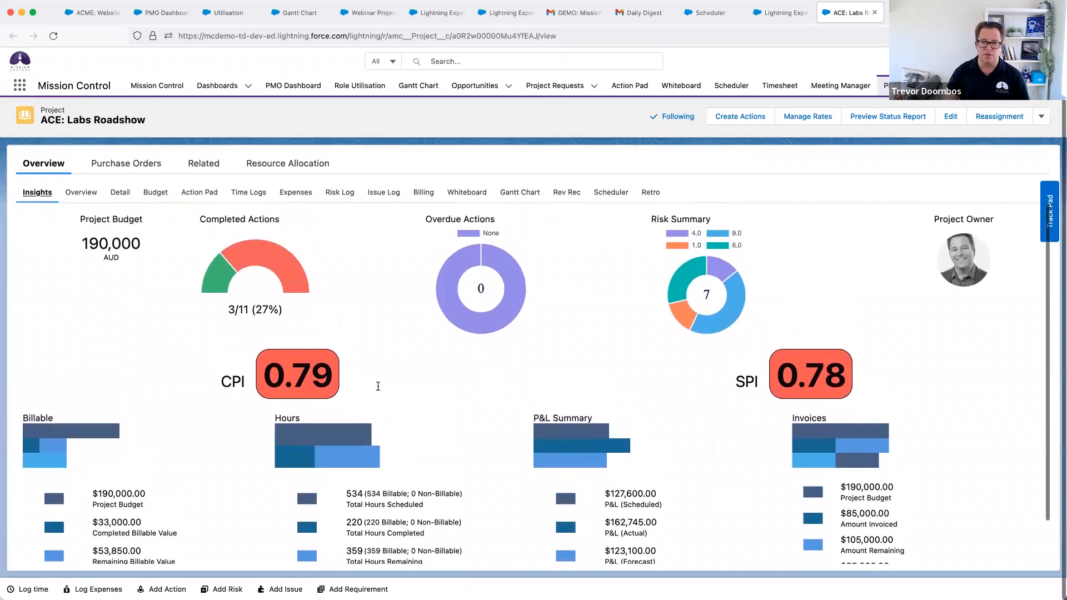
Step: Review the ACE: Labs Roadshow budget charts and summary table, along with the Time Logs burn down and hours
{"action": "left_click", "coordinate": [156, 192]}
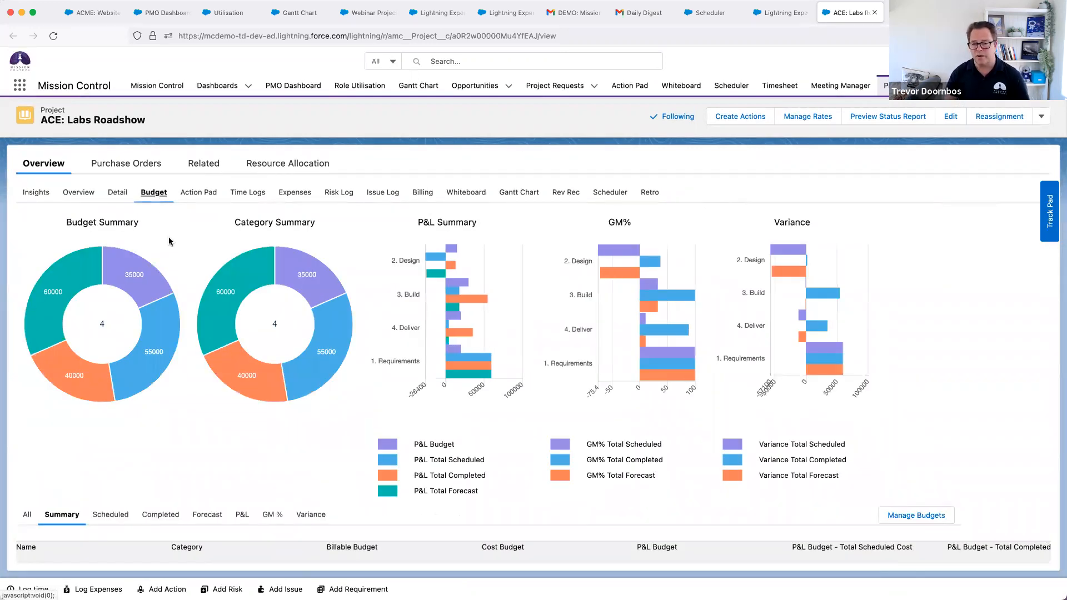
{"action": "scroll", "coordinate": [180, 270], "scroll_direction": "down", "scroll_amount": 4}
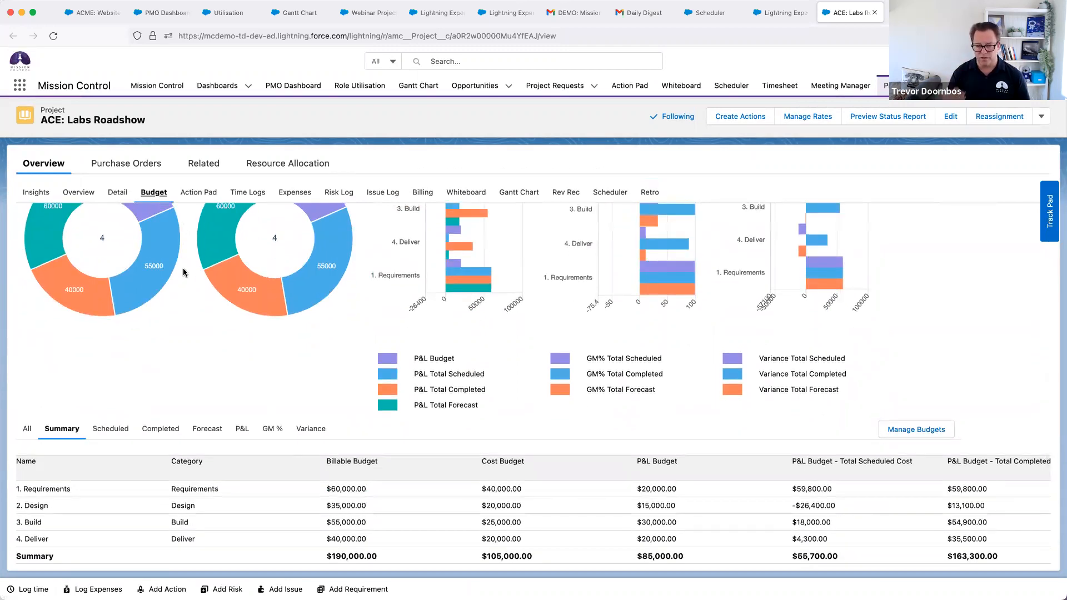
{"action": "scroll", "coordinate": [238, 353], "scroll_direction": "up", "scroll_amount": 3}
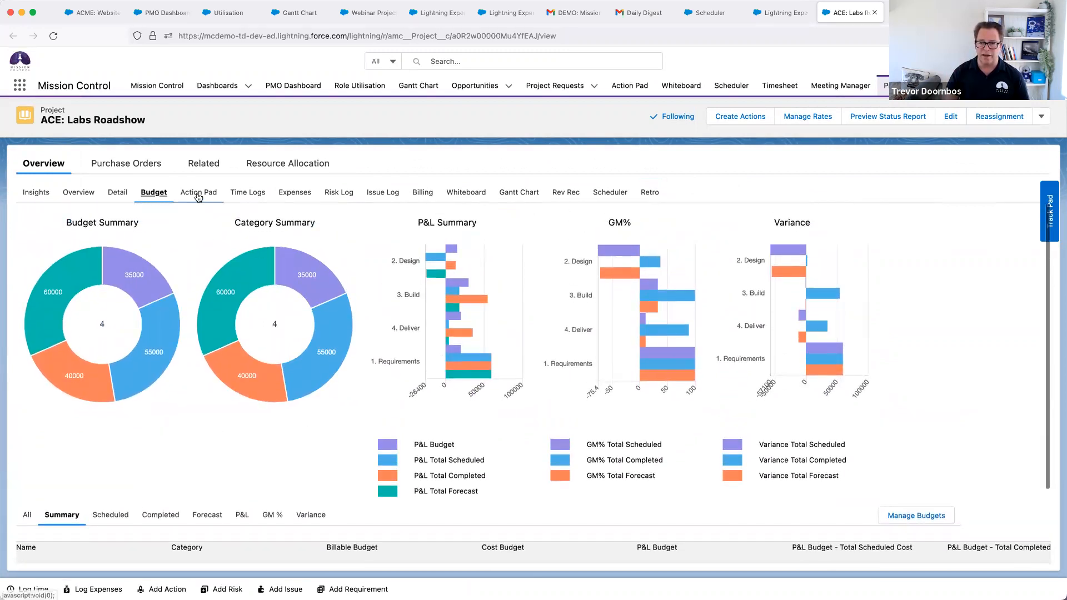
{"action": "left_click", "coordinate": [253, 197]}
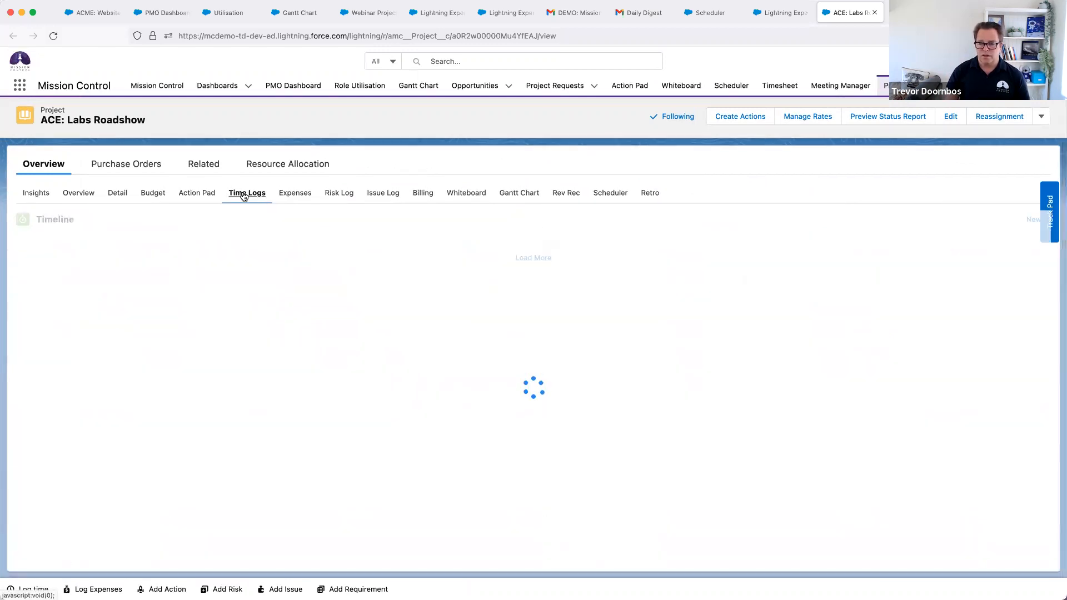
{"action": "mouse_move", "coordinate": [55, 265]}
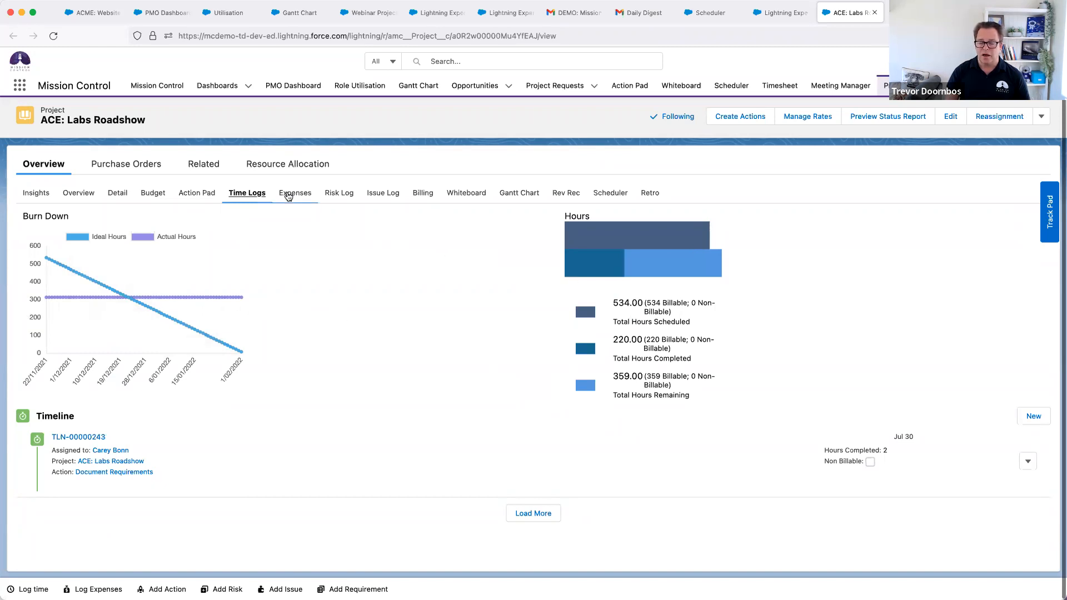
Step: Review the ACE: Labs Roadshow expense summaries, then examine the Risk Log charts and listed risks with their scores
{"action": "left_click", "coordinate": [289, 195]}
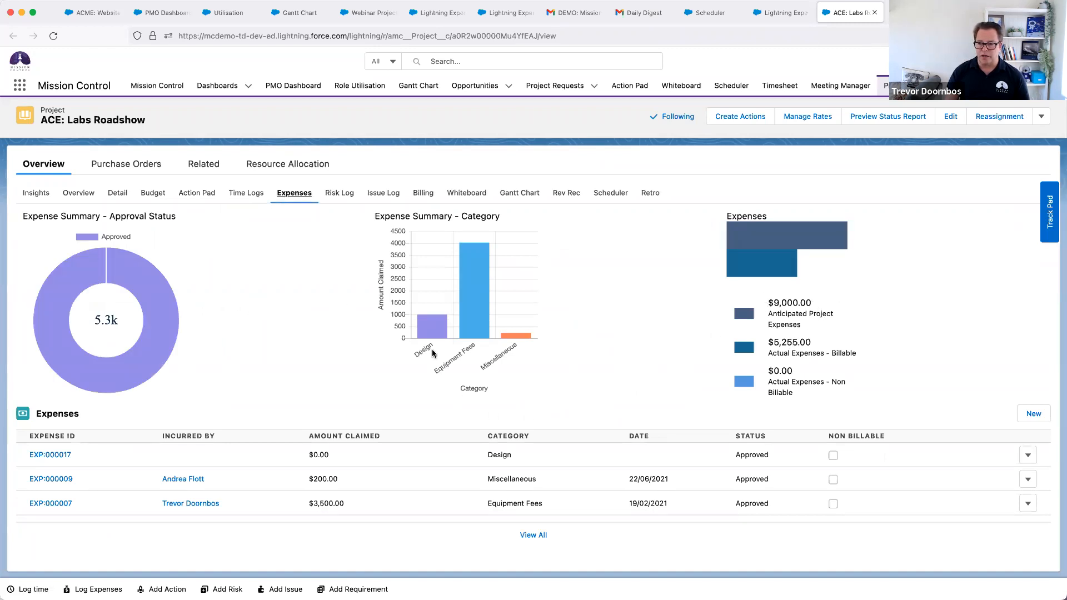
{"action": "left_click", "coordinate": [340, 194]}
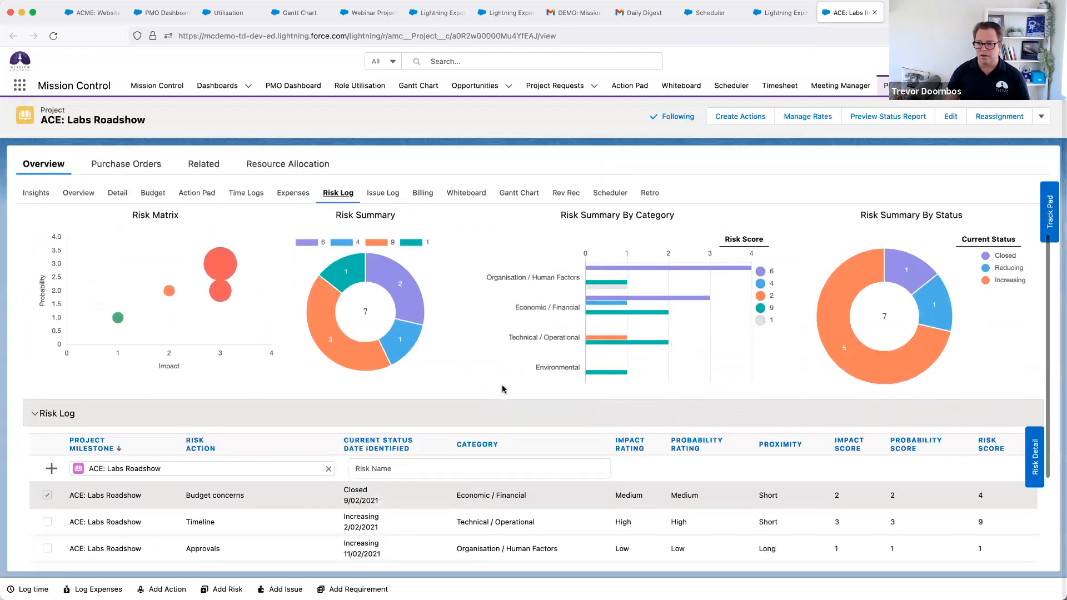
{"action": "scroll", "coordinate": [503, 388], "scroll_direction": "down", "scroll_amount": 3}
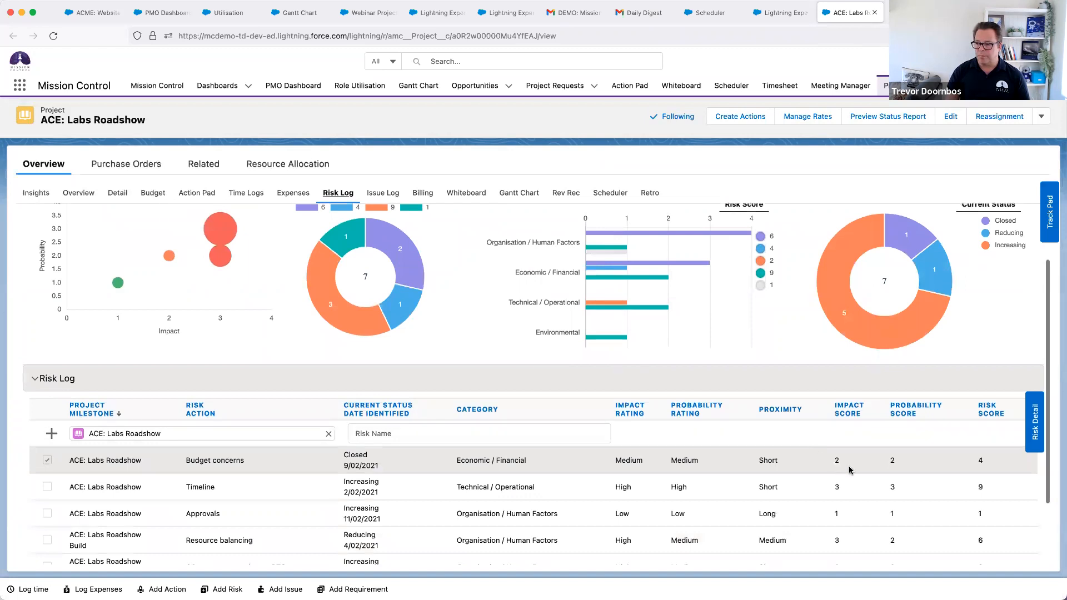
{"action": "scroll", "coordinate": [875, 471], "scroll_direction": "up", "scroll_amount": 1}
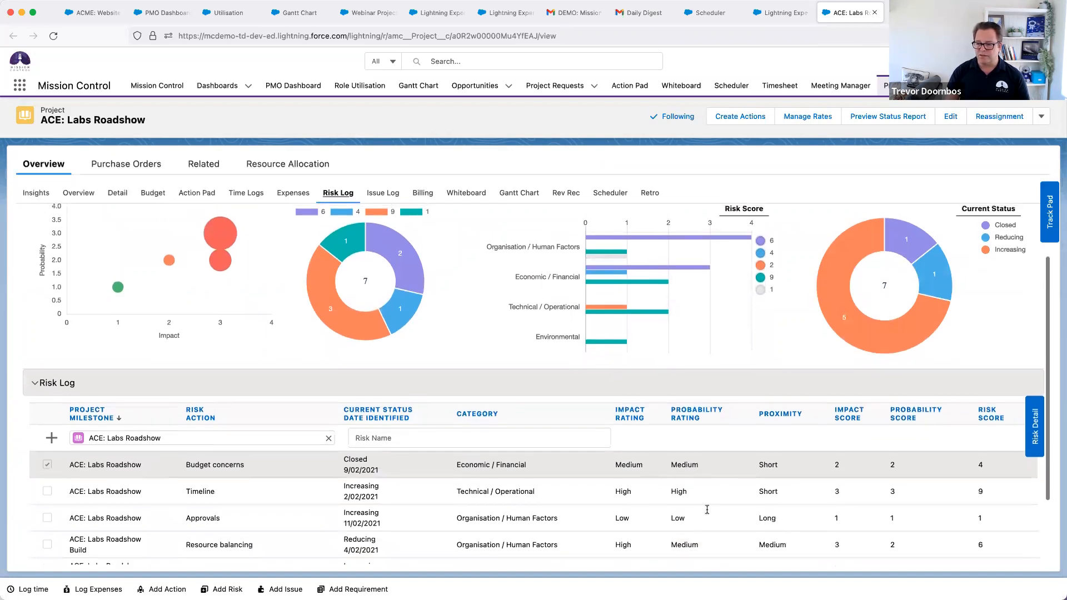
Step: Examine the Approvals risk's details, including its assessment, counter measure and Chatter feed, and close the risk detail
{"action": "mouse_move", "coordinate": [216, 238]}
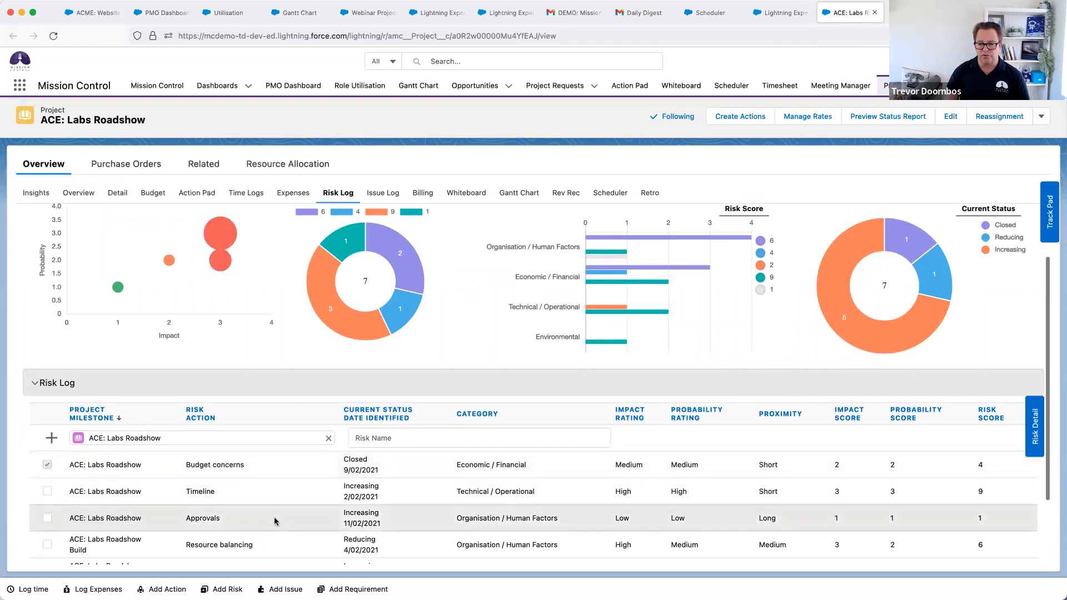
{"action": "left_click", "coordinate": [1034, 449]}
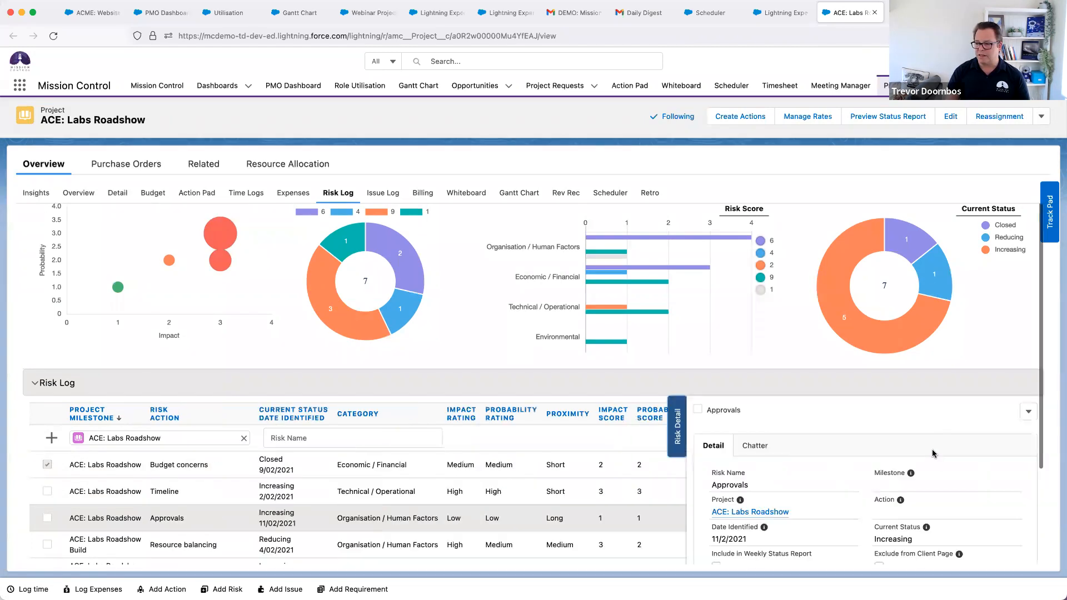
{"action": "scroll", "coordinate": [928, 483], "scroll_direction": "down", "scroll_amount": 5}
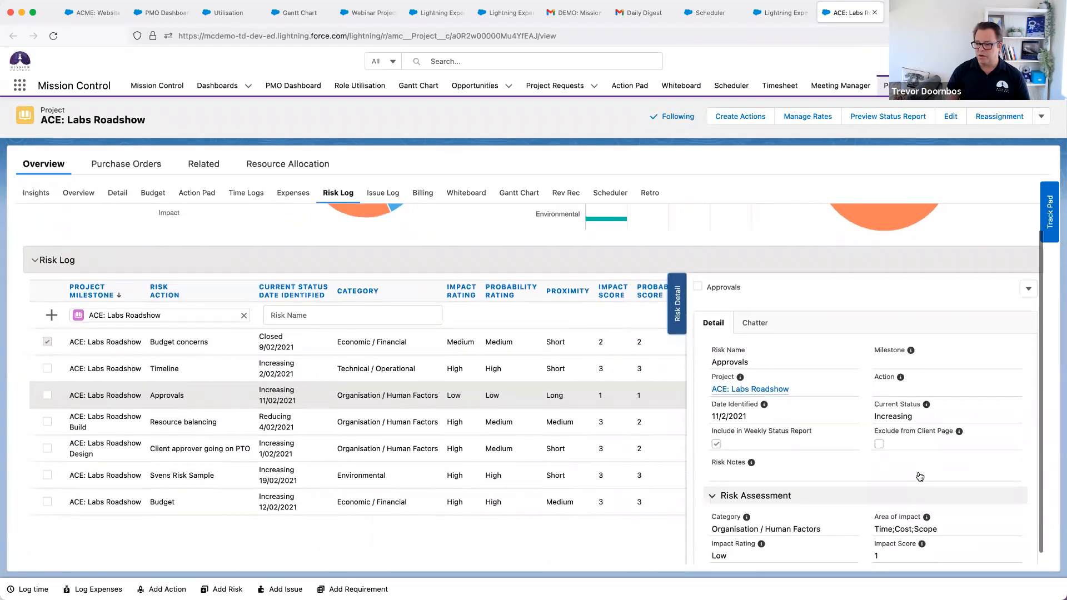
{"action": "scroll", "coordinate": [889, 455], "scroll_direction": "down", "scroll_amount": 4}
{"action": "scroll", "coordinate": [800, 504], "scroll_direction": "down", "scroll_amount": 1}
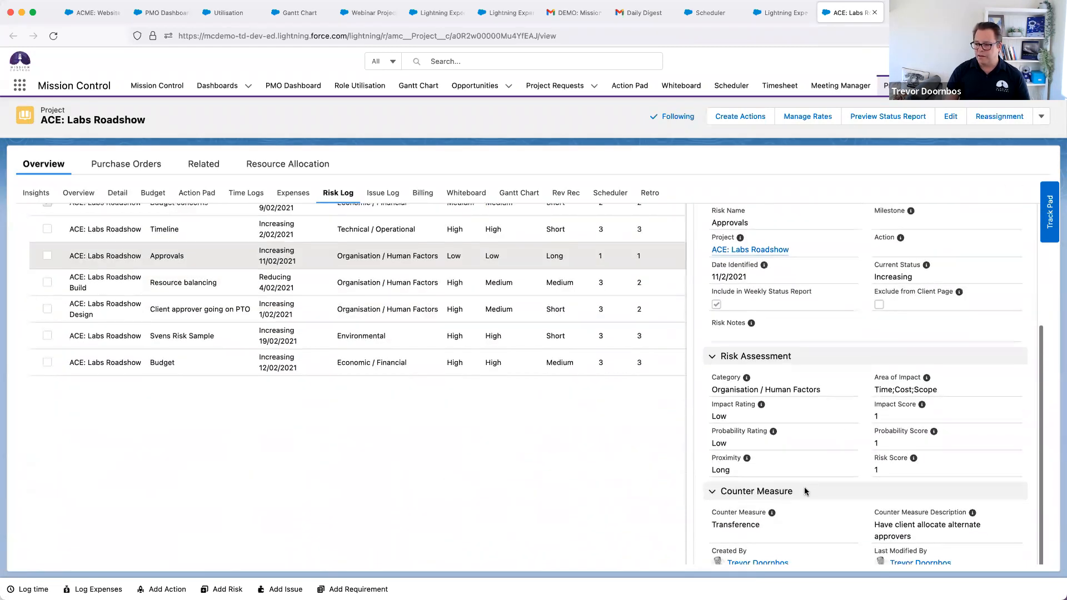
{"action": "scroll", "coordinate": [809, 528], "scroll_direction": "up", "scroll_amount": 1}
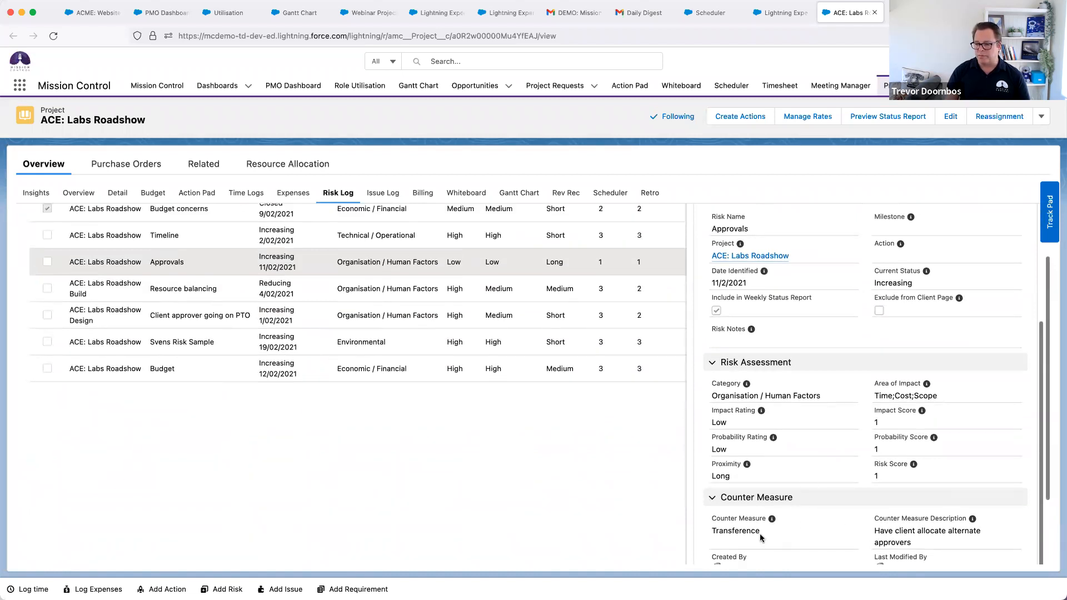
{"action": "scroll", "coordinate": [908, 539], "scroll_direction": "up", "scroll_amount": 1}
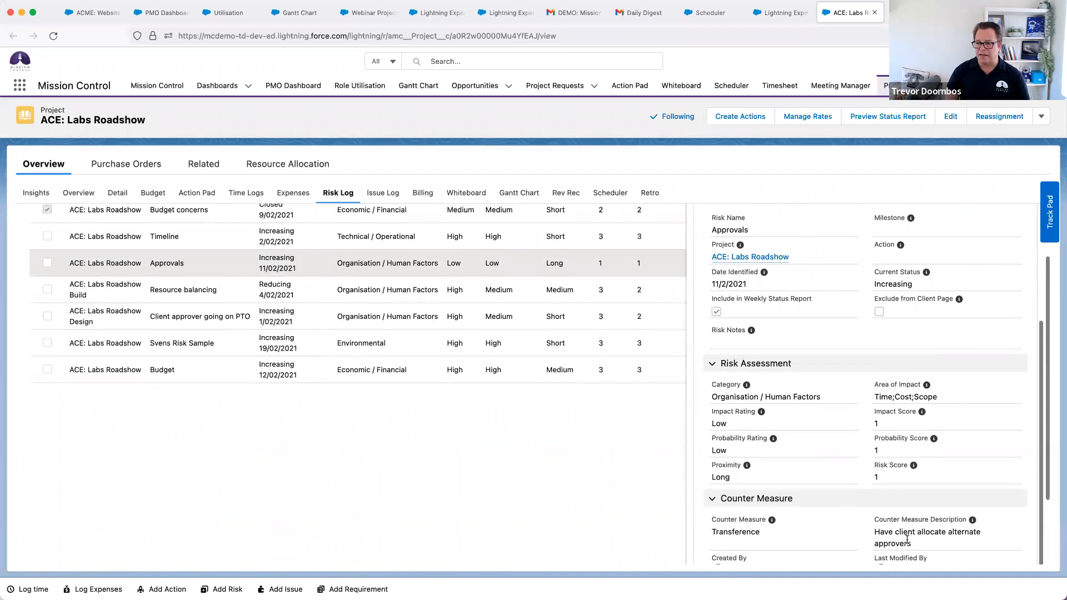
{"action": "scroll", "coordinate": [833, 500], "scroll_direction": "up", "scroll_amount": 5}
{"action": "scroll", "coordinate": [689, 439], "scroll_direction": "up", "scroll_amount": 4}
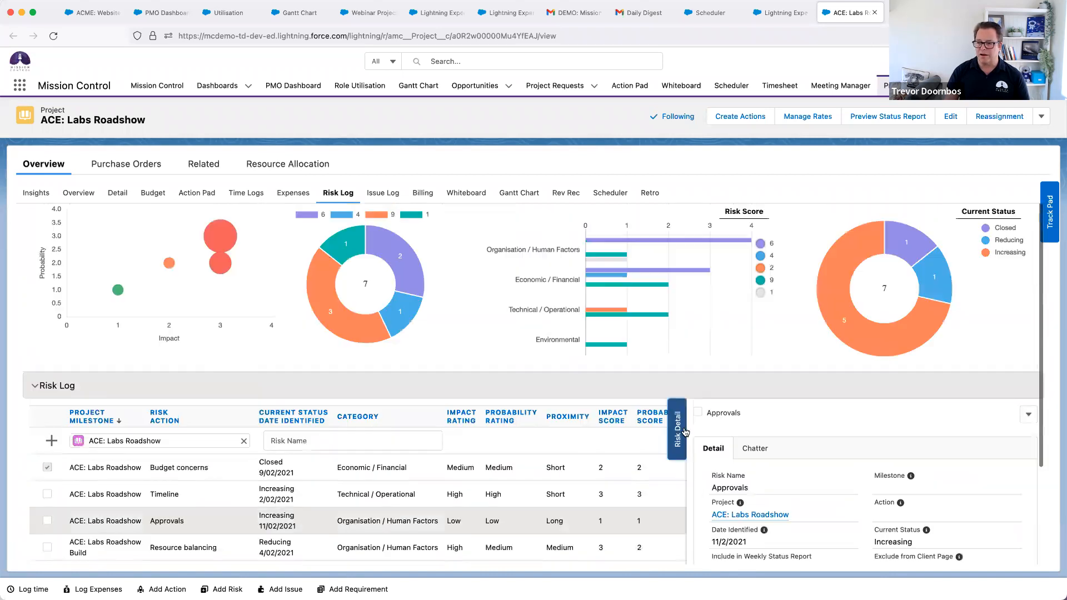
{"action": "left_click", "coordinate": [755, 449]}
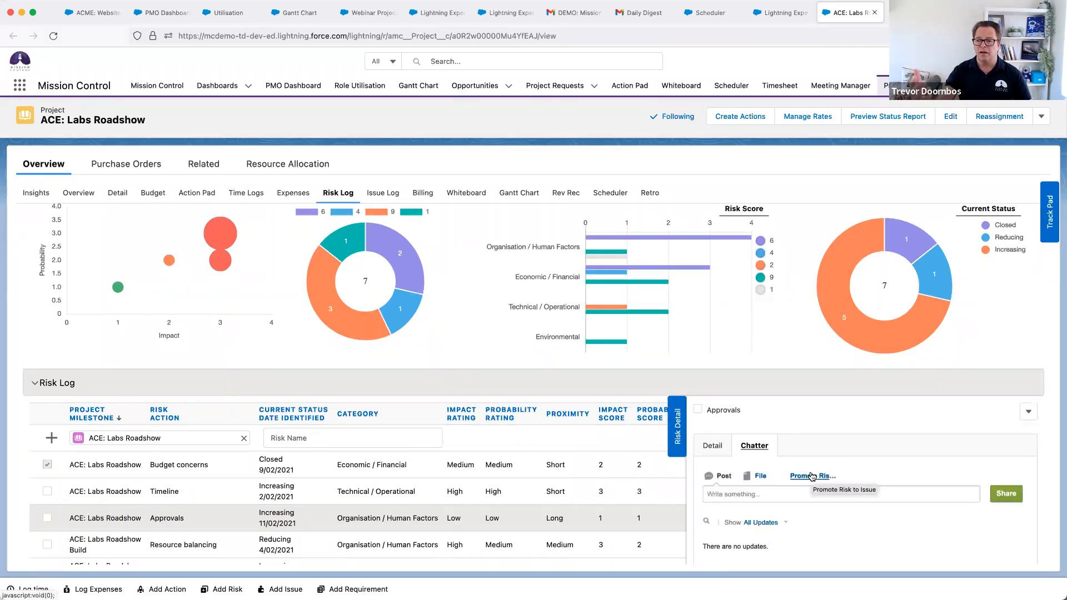
{"action": "left_click", "coordinate": [677, 426]}
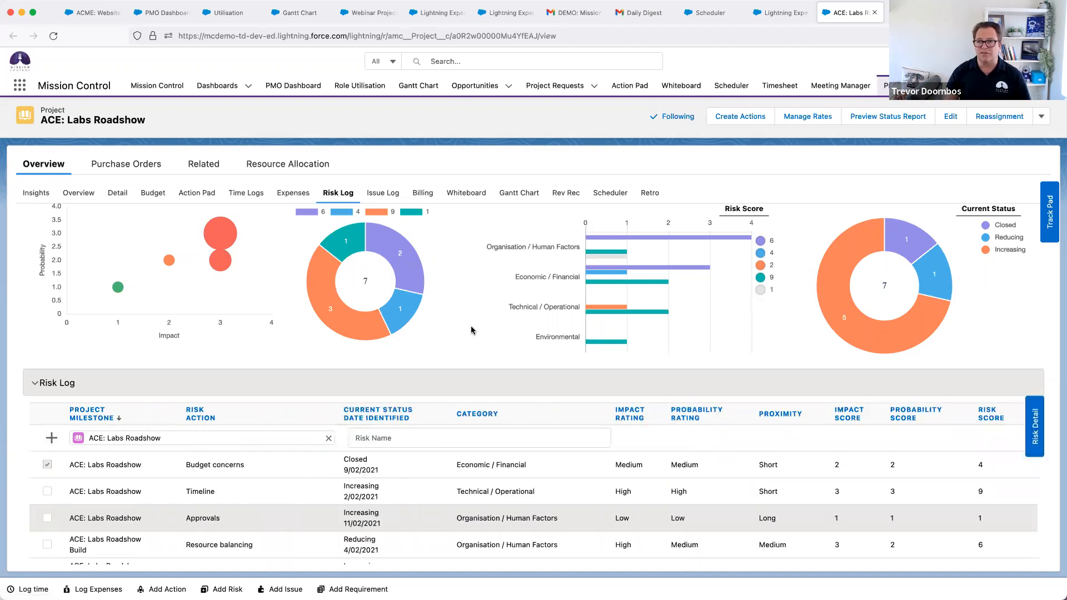
Step: Review the project's issue charts, the weekly revenue recognition and profit and loss for 22 Nov 2021 to 1 Feb 2022, and the retro
{"action": "left_click", "coordinate": [381, 193]}
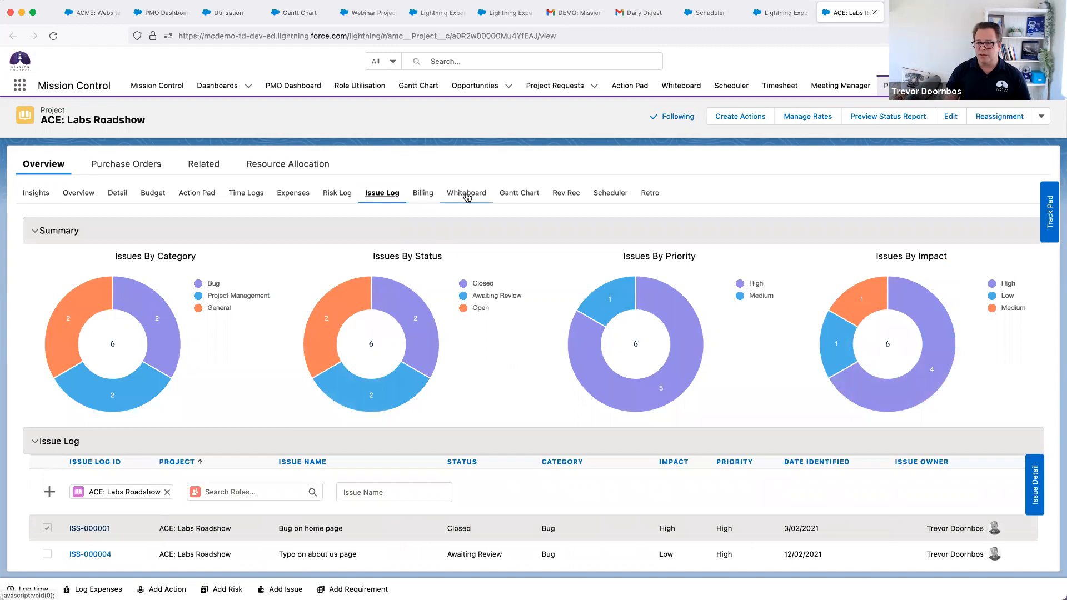
{"action": "left_click", "coordinate": [574, 195]}
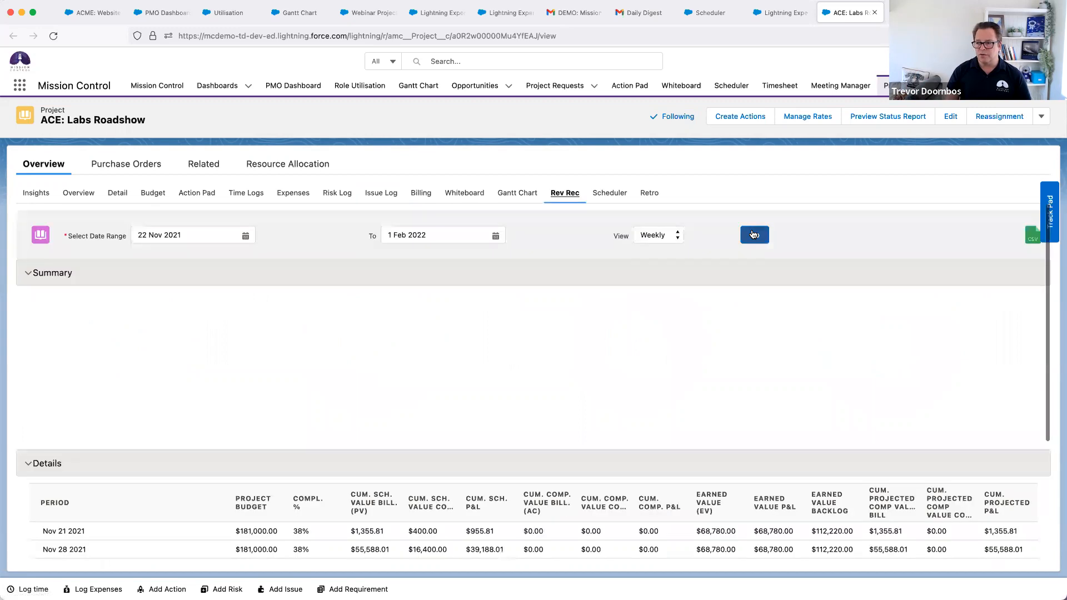
{"action": "left_click", "coordinate": [753, 238]}
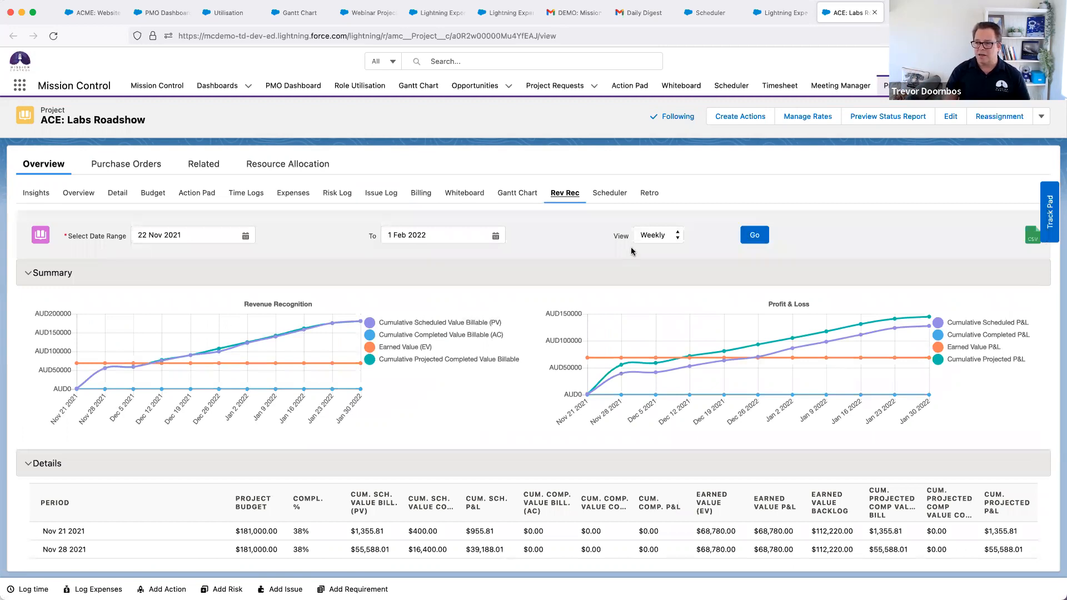
{"action": "left_click", "coordinate": [651, 194]}
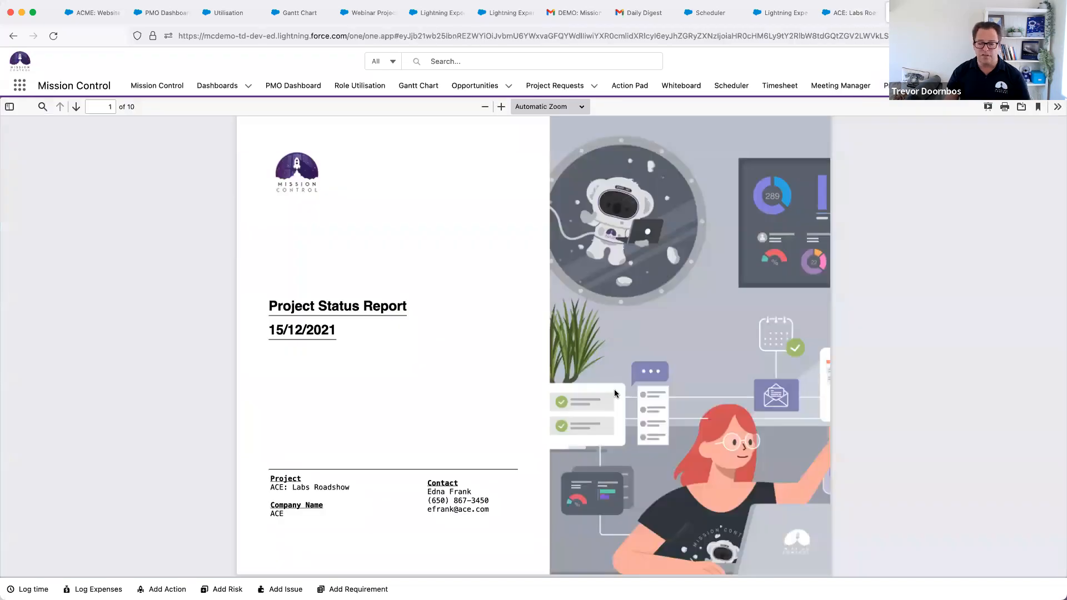
Step: Review the Project Summary and Project Detail pages of the ACE: Labs Roadshow status report
{"action": "scroll", "coordinate": [615, 393], "scroll_direction": "down", "scroll_amount": 5}
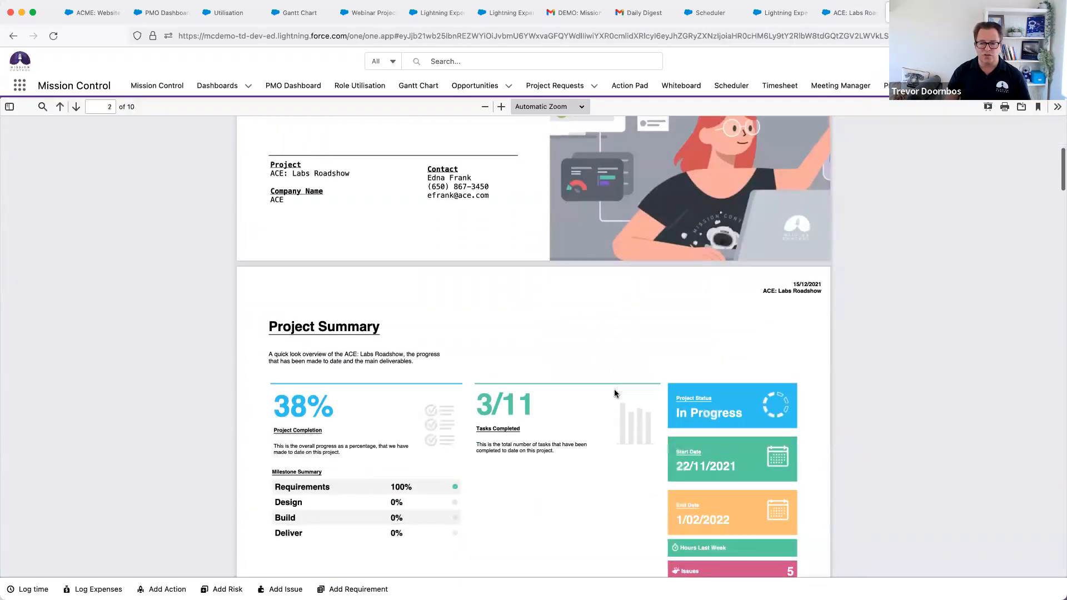
{"action": "scroll", "coordinate": [614, 393], "scroll_direction": "down", "scroll_amount": 3}
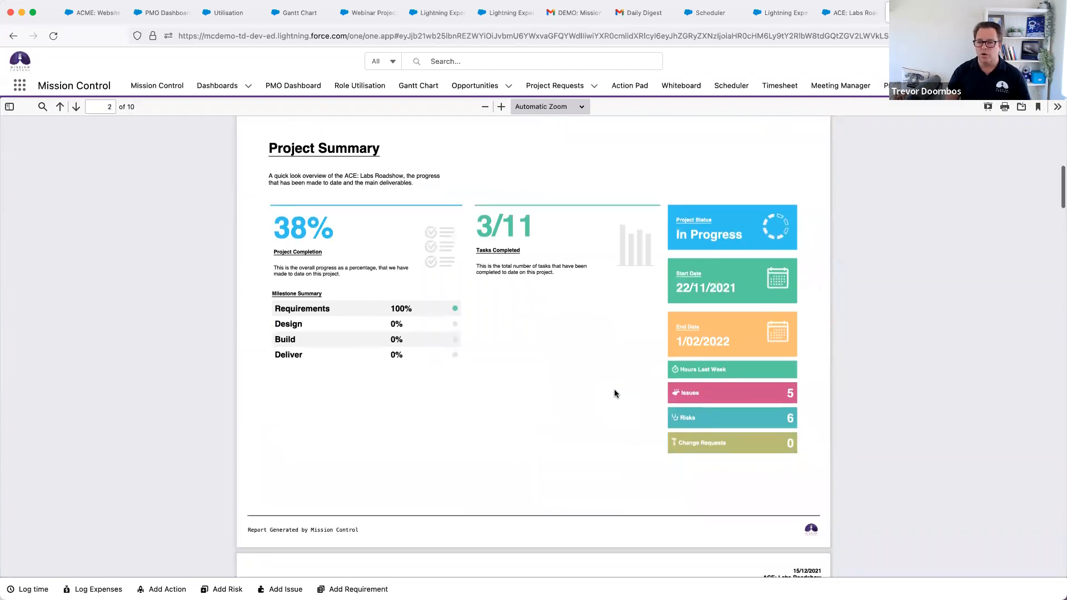
{"action": "scroll", "coordinate": [615, 393], "scroll_direction": "down", "scroll_amount": 2}
{"action": "scroll", "coordinate": [615, 394], "scroll_direction": "down", "scroll_amount": 5}
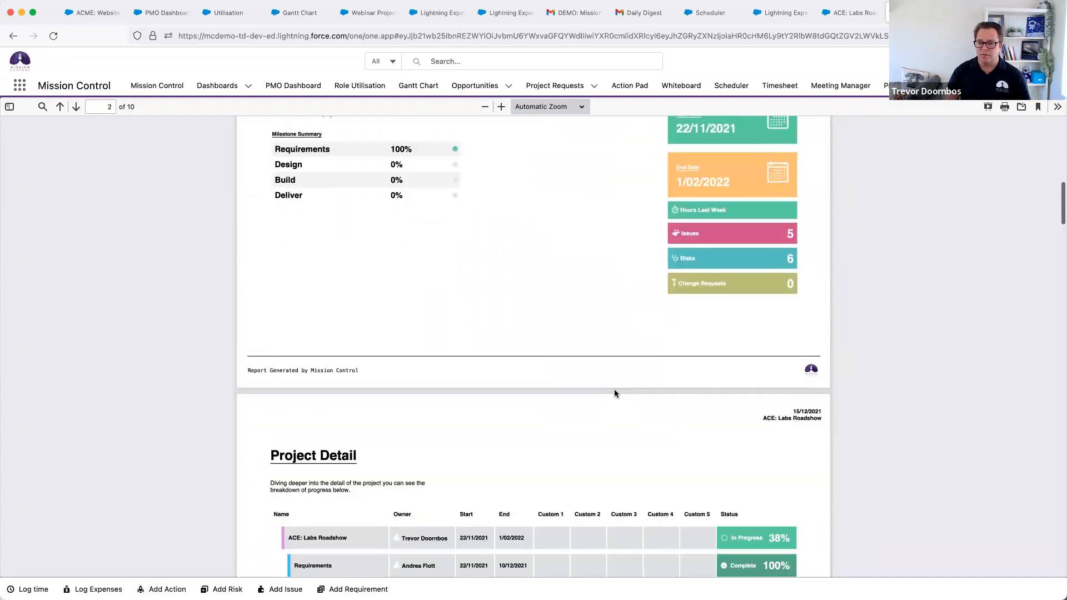
{"action": "scroll", "coordinate": [389, 333], "scroll_direction": "down", "scroll_amount": 2}
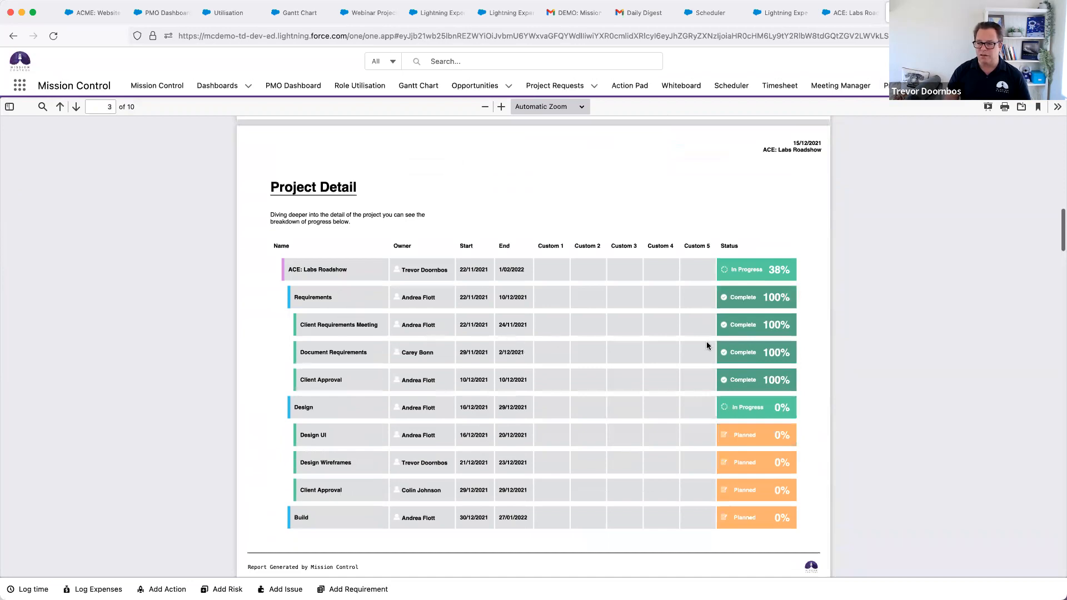
{"action": "scroll", "coordinate": [723, 374], "scroll_direction": "down", "scroll_amount": 1}
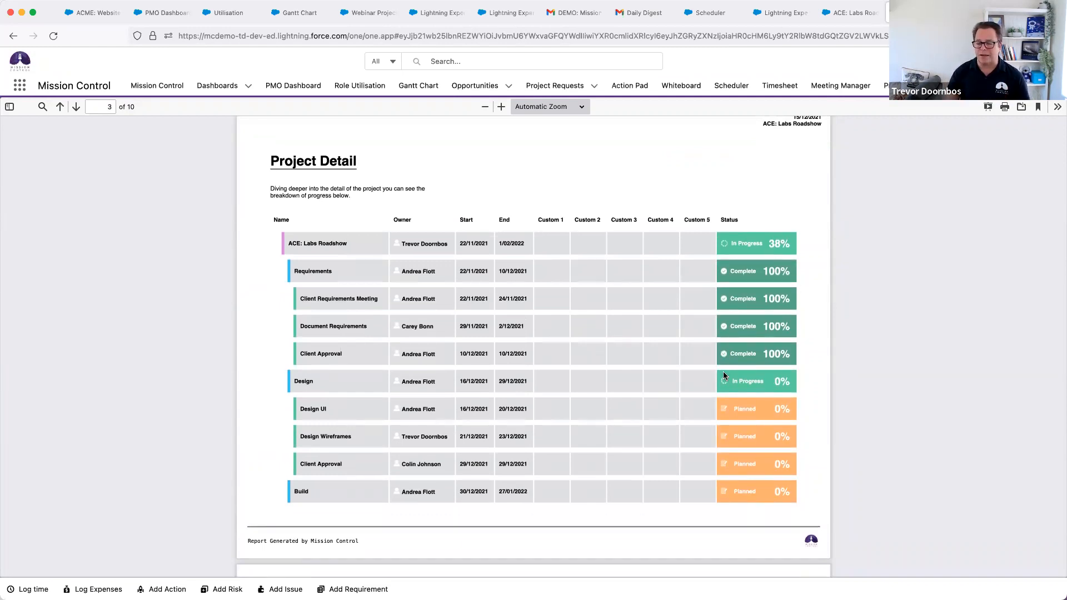
Step: Review the status report's Gantt Chart View and Issues Summary pages, up to the Risk Summary
{"action": "scroll", "coordinate": [722, 372], "scroll_direction": "down", "scroll_amount": 18}
{"action": "scroll", "coordinate": [679, 389], "scroll_direction": "down", "scroll_amount": 15}
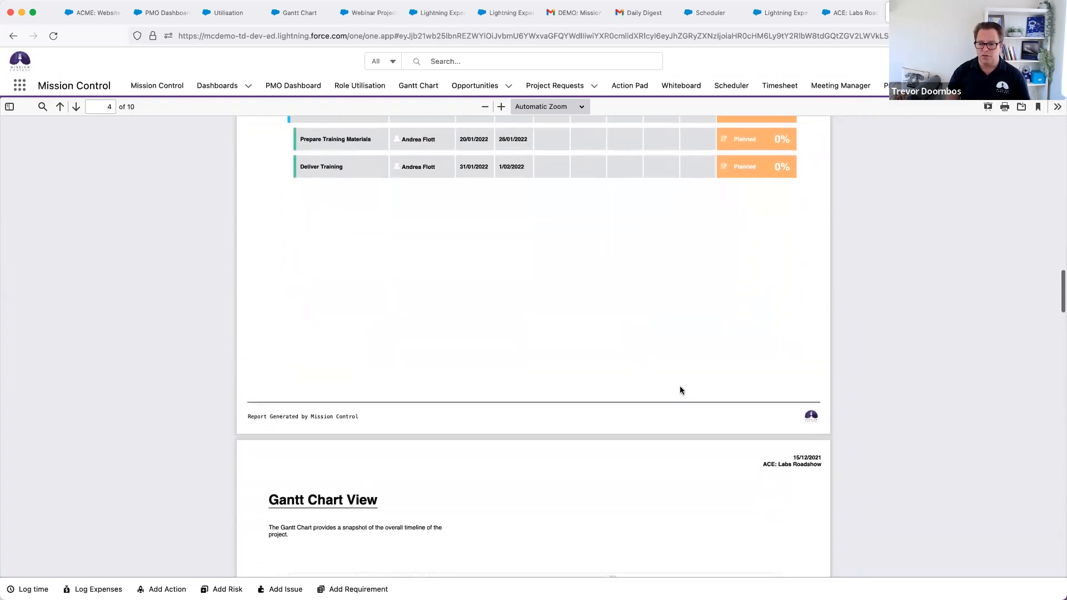
{"action": "scroll", "coordinate": [689, 392], "scroll_direction": "down", "scroll_amount": 1}
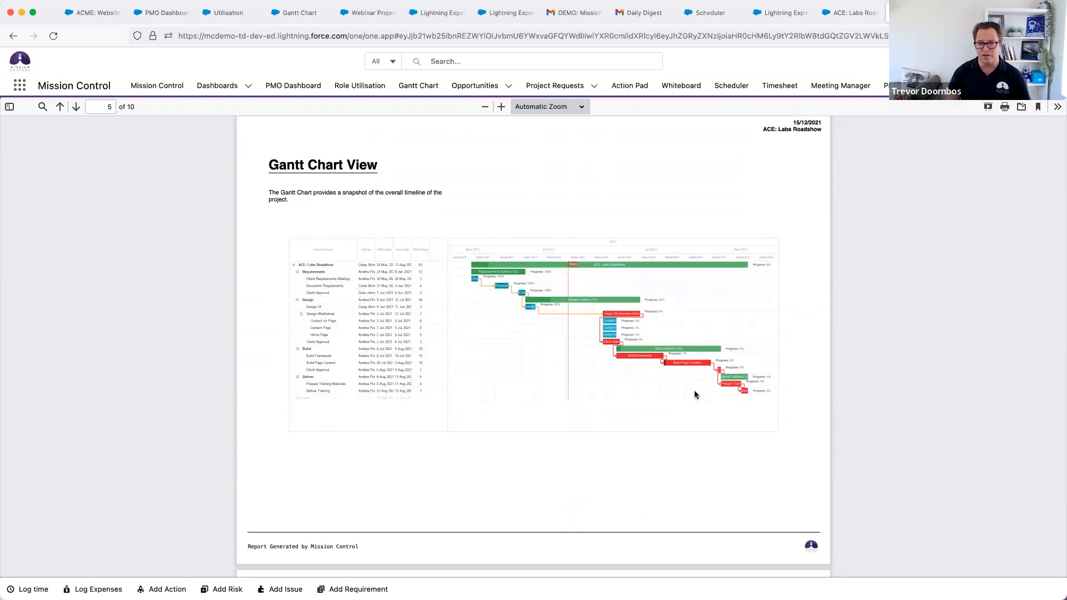
{"action": "scroll", "coordinate": [702, 435], "scroll_direction": "down", "scroll_amount": 8}
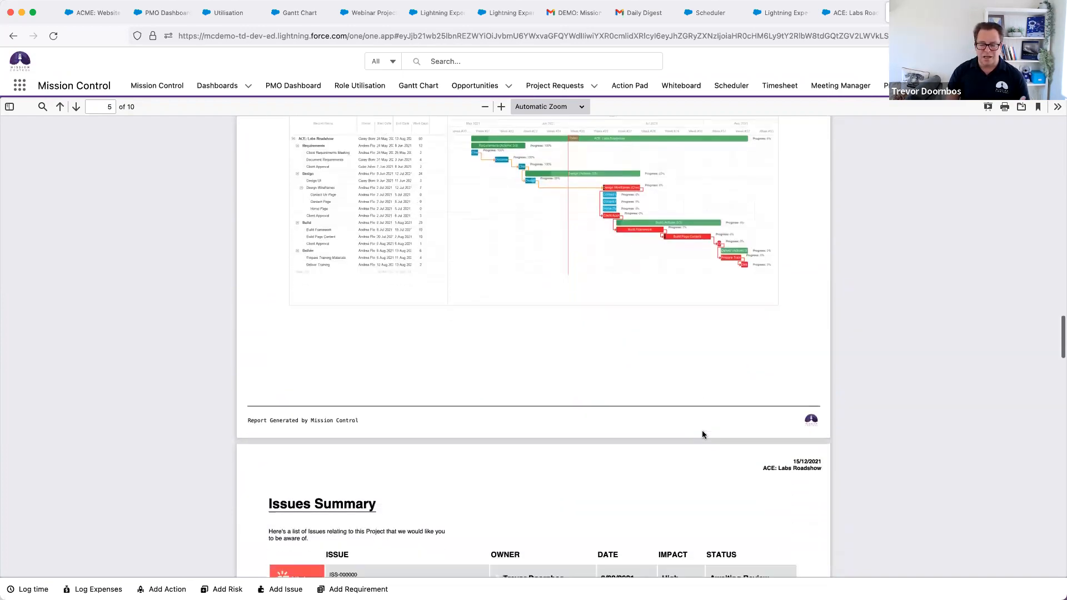
{"action": "scroll", "coordinate": [702, 434], "scroll_direction": "down", "scroll_amount": 3}
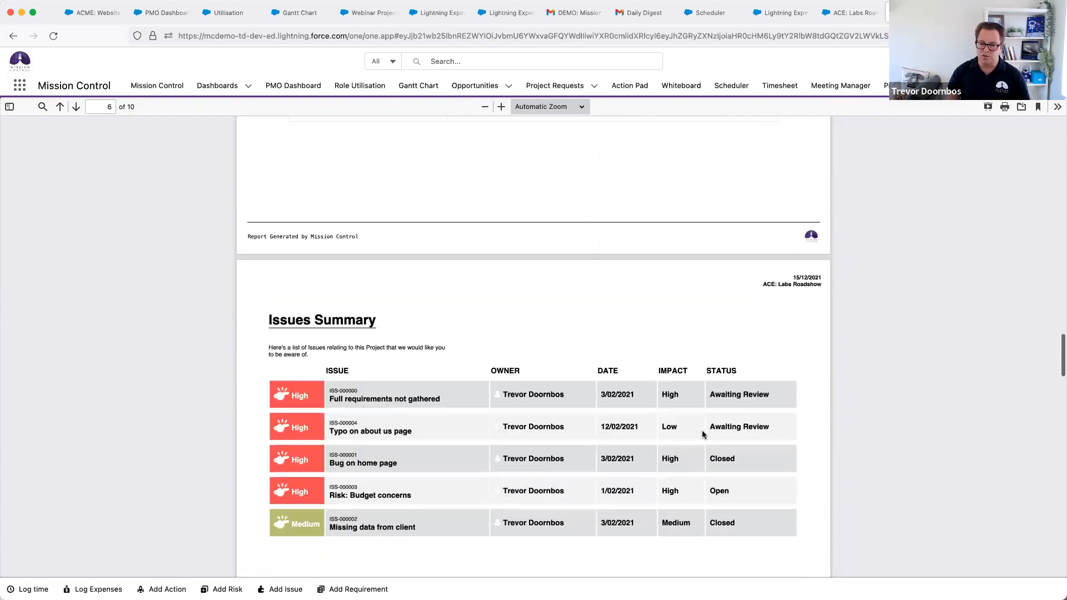
{"action": "scroll", "coordinate": [702, 434], "scroll_direction": "down", "scroll_amount": 10}
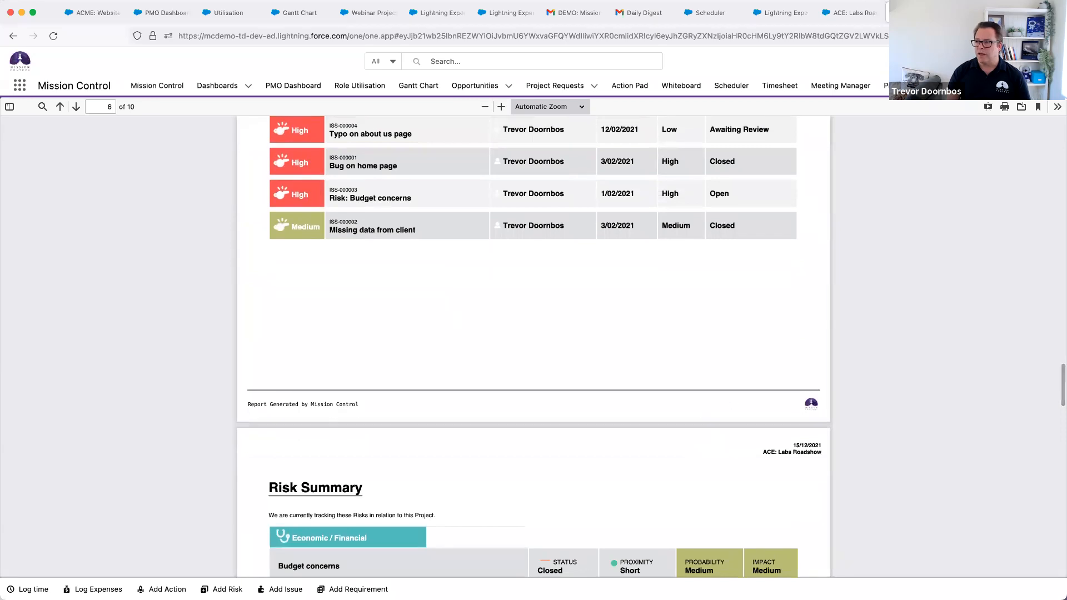
Step: Switch to the read-only Project Overview page for ACE: Labs Roadshow, reload it, and review its Gantt Chart
{"action": "left_click", "coordinate": [985, 13]}
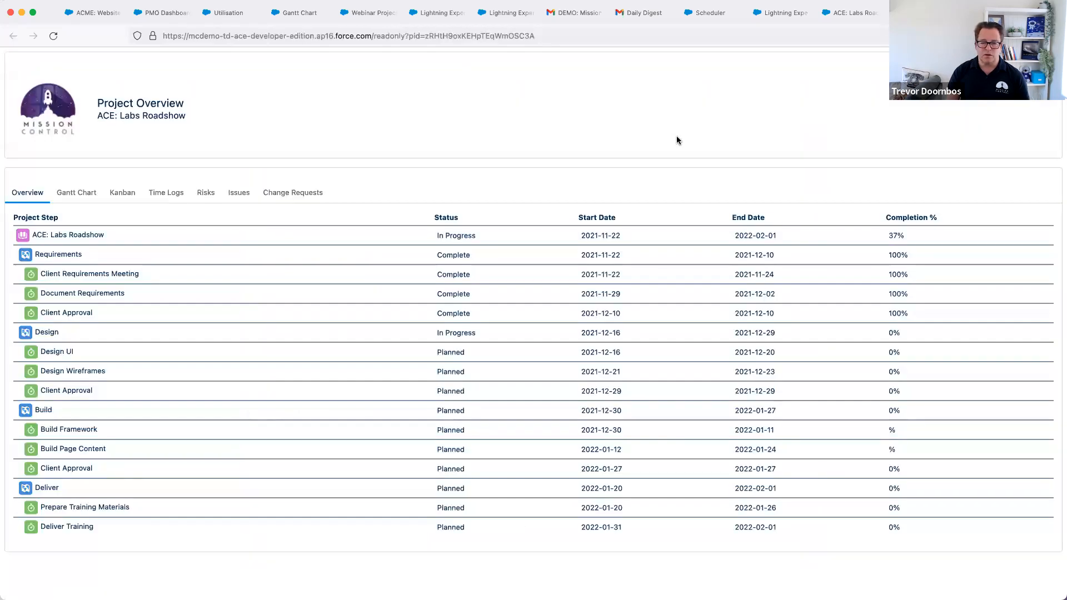
{"action": "left_click", "coordinate": [71, 197]}
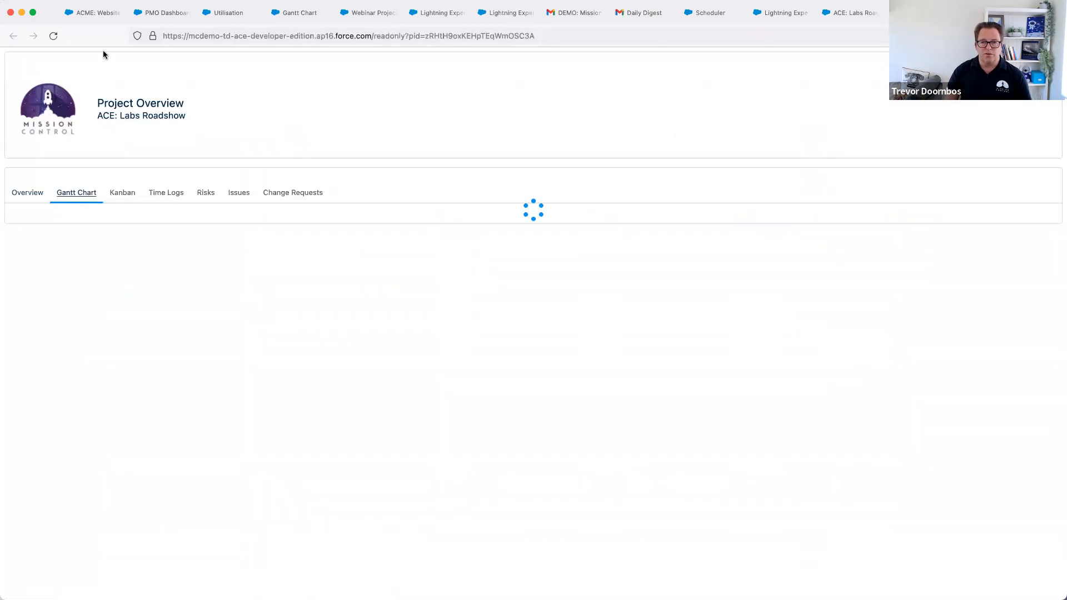
{"action": "left_click", "coordinate": [52, 39]}
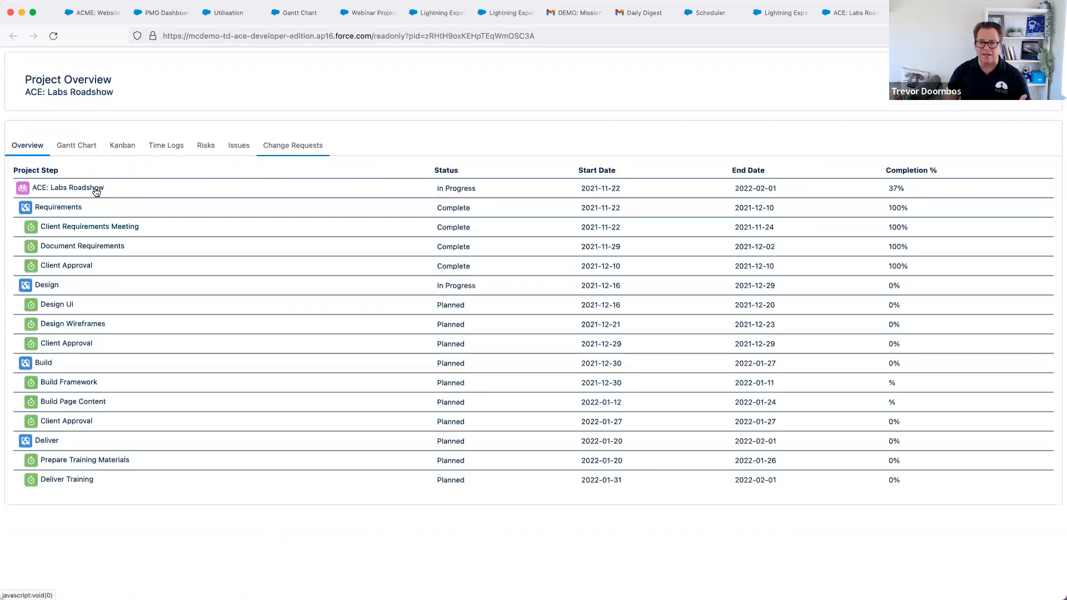
{"action": "left_click", "coordinate": [79, 195]}
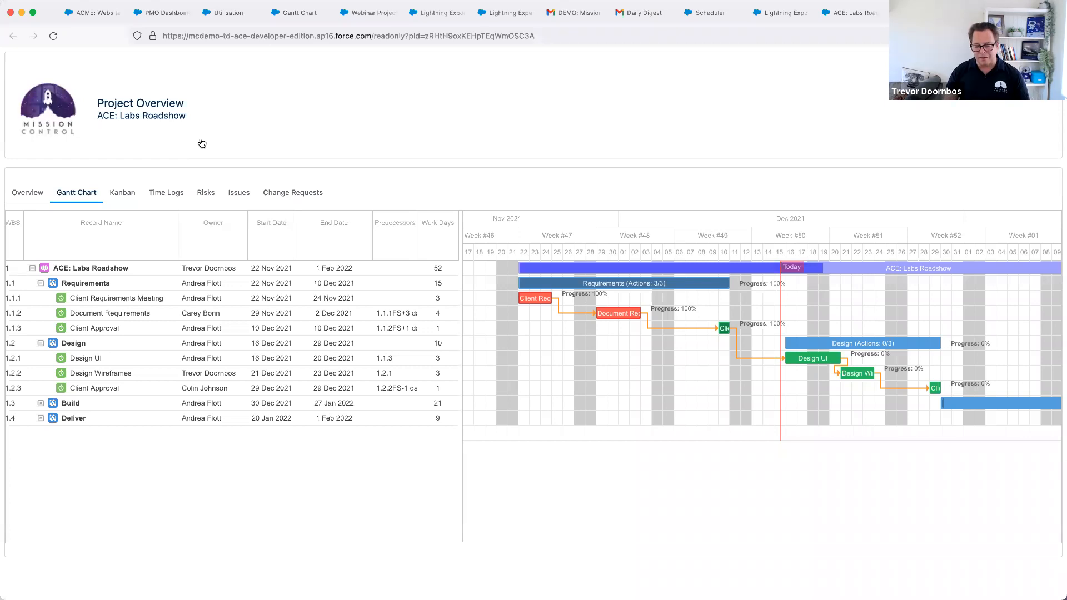
{"action": "key", "text": "super+Tab"}
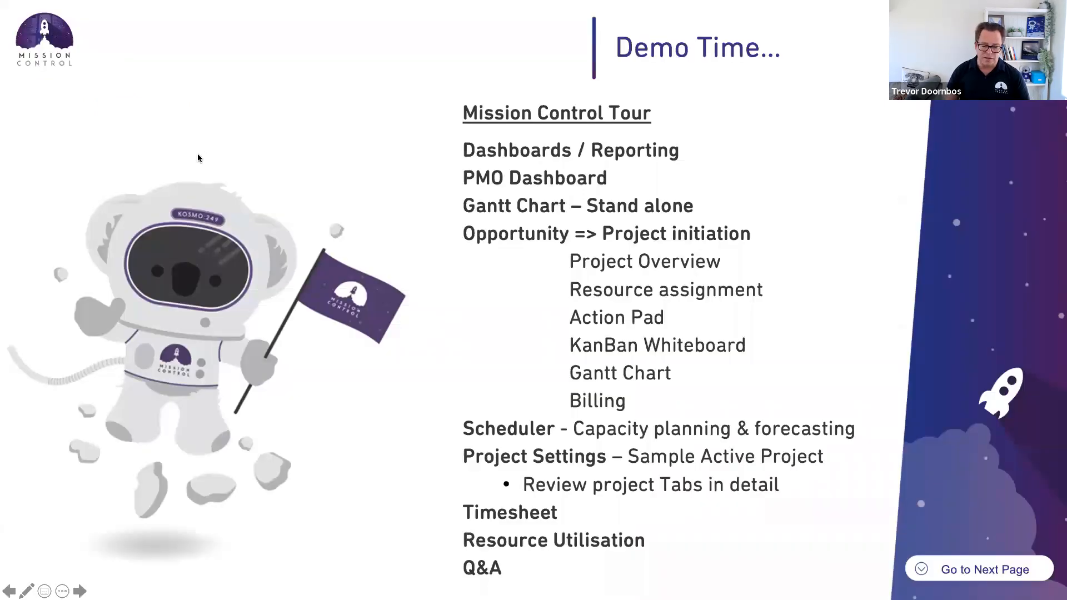
{"action": "key", "text": "Right"}
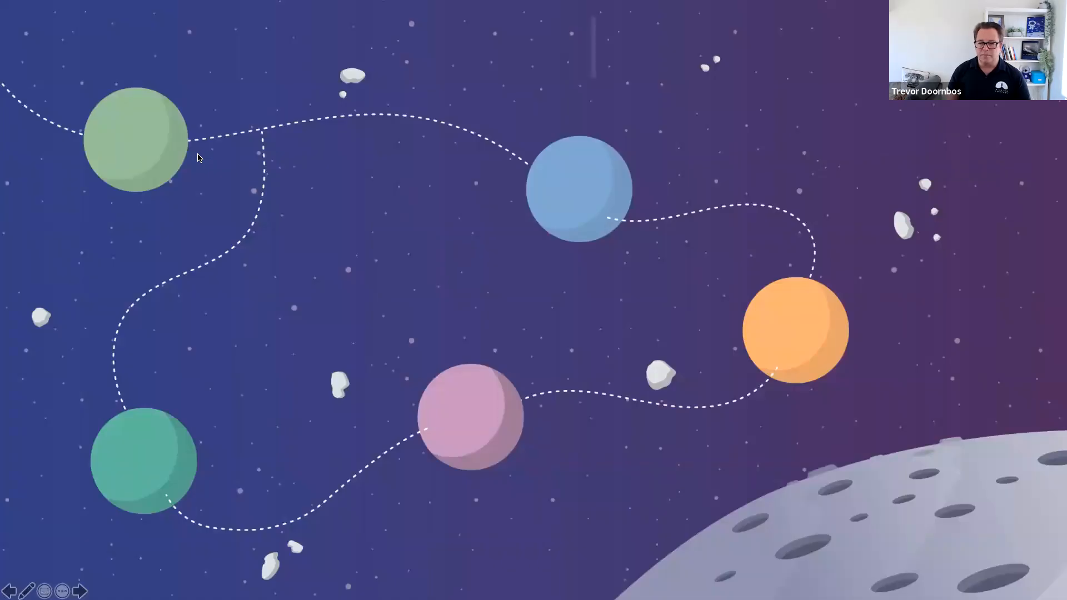